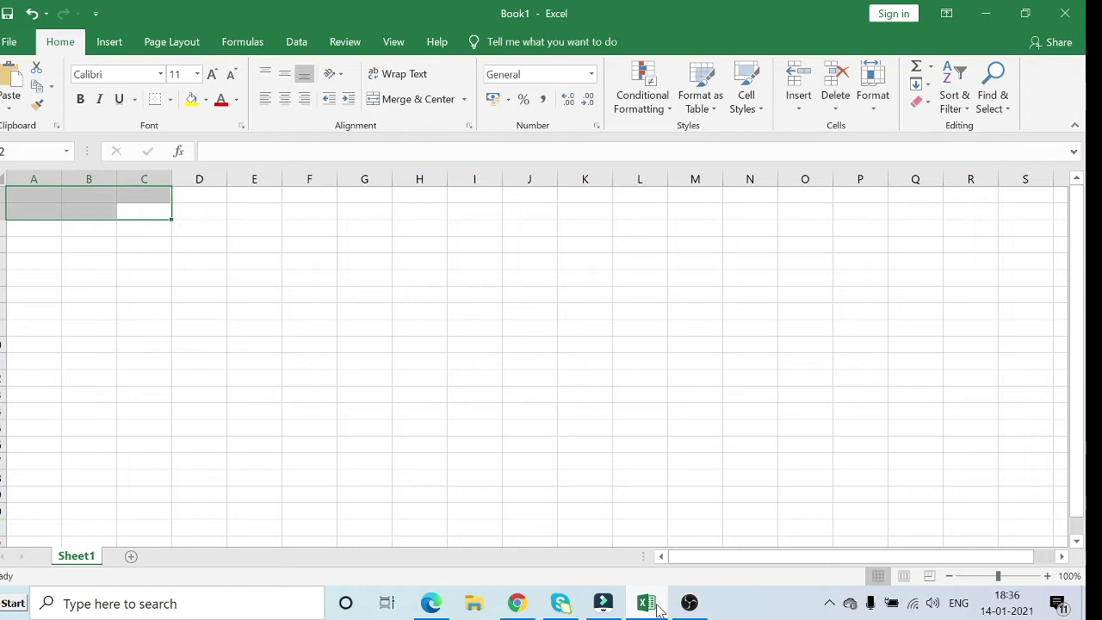
# Enter the column headers Username in A1 and Passcode in B1.
pyautogui.click(36, 198)
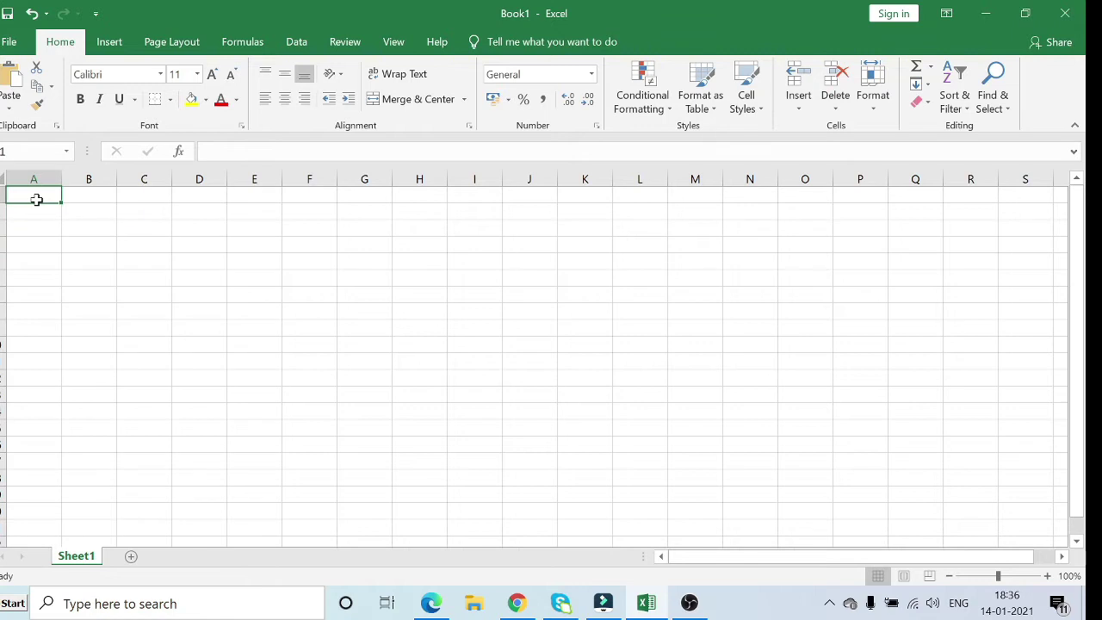
pyautogui.write('uswer')
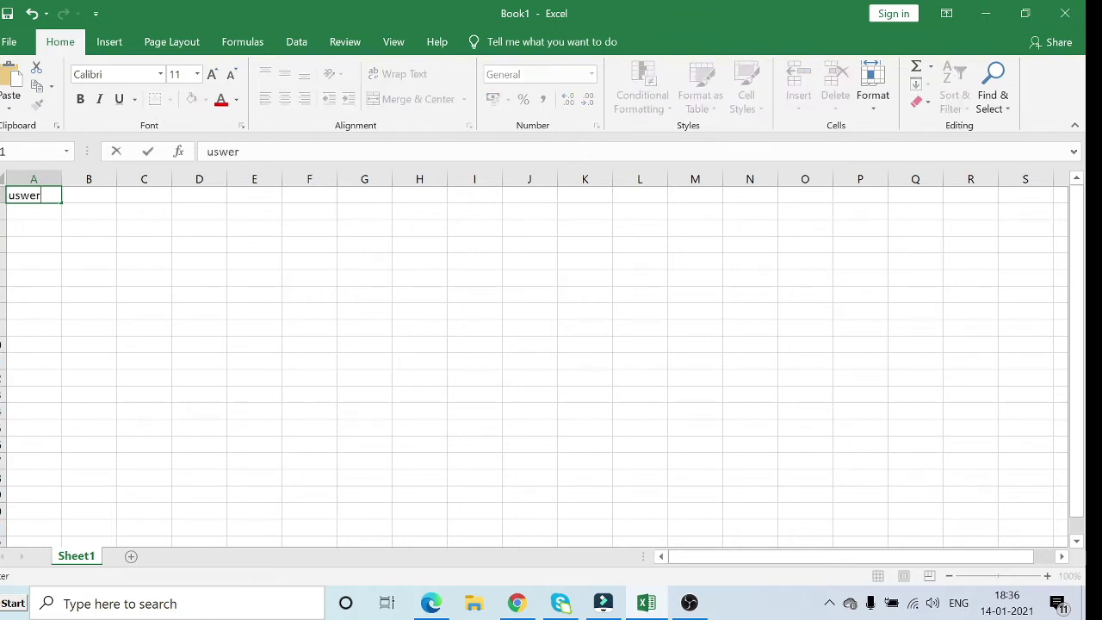
pyautogui.press('BackSpace')
pyautogui.press('BackSpace')
pyautogui.press('BackSpace')
pyautogui.press('BackSpace')
pyautogui.press('BackSpace')
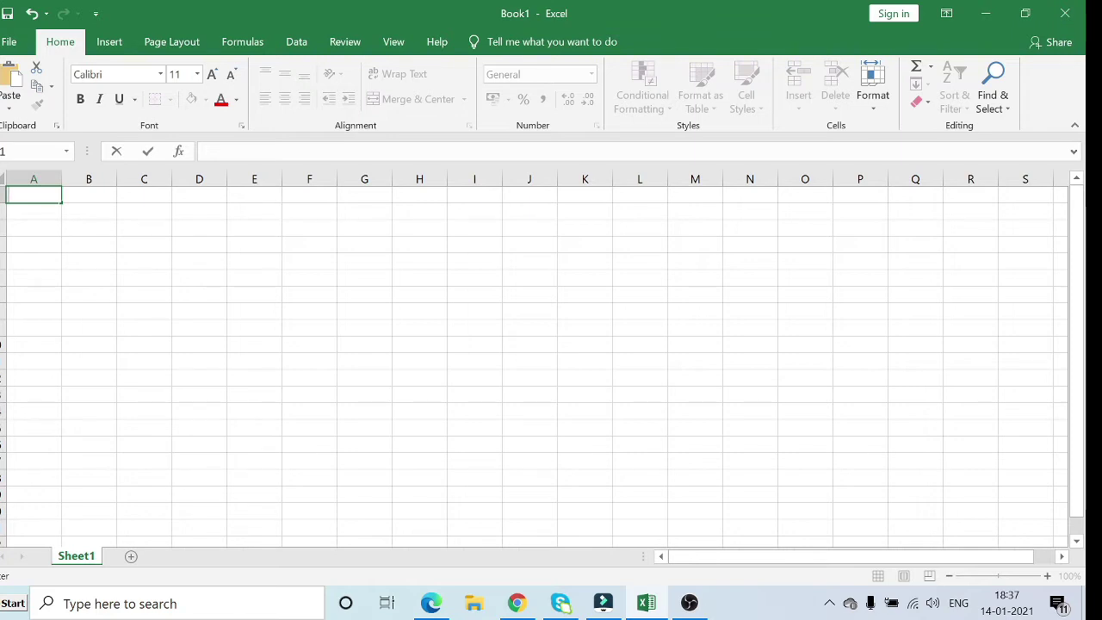
pyautogui.write('U')
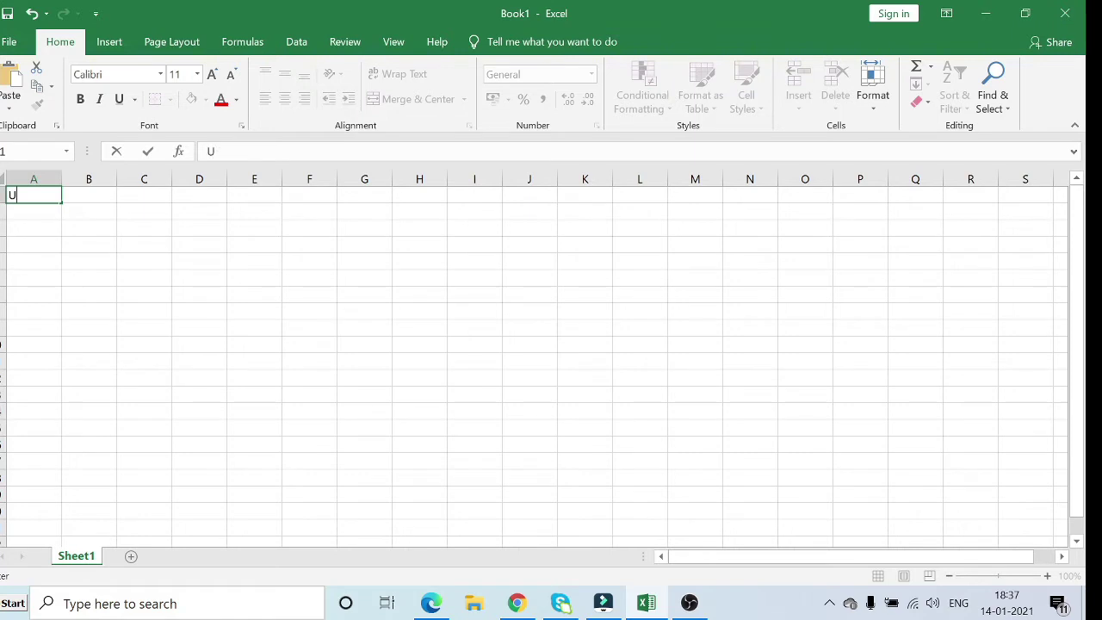
pyautogui.write('sernam')
pyautogui.write('e')
pyautogui.press('Tab')
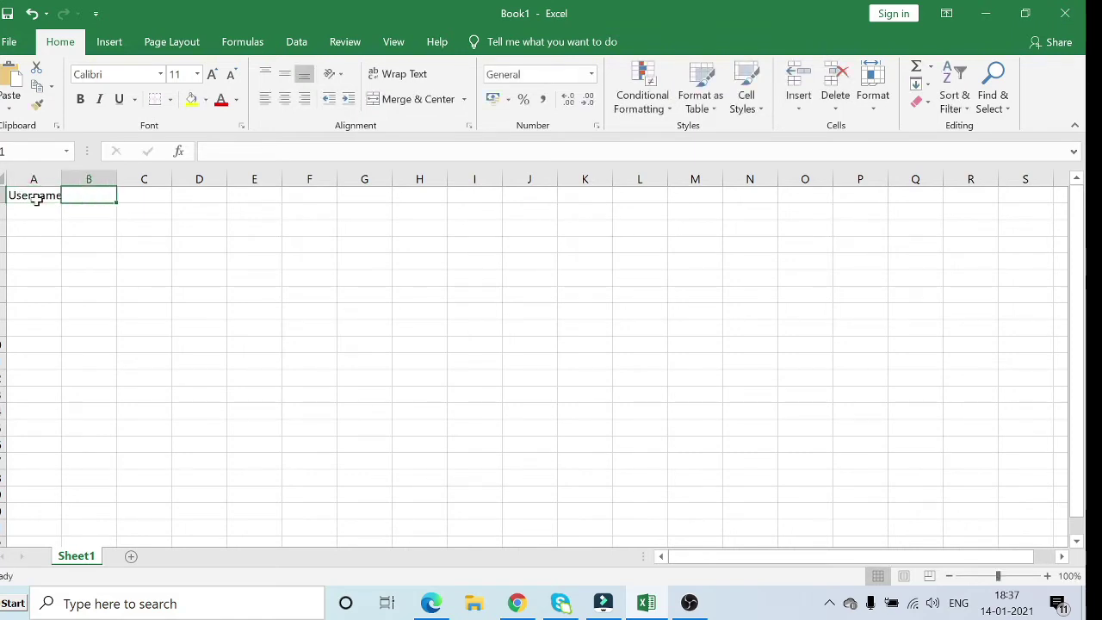
pyautogui.write('Pass')
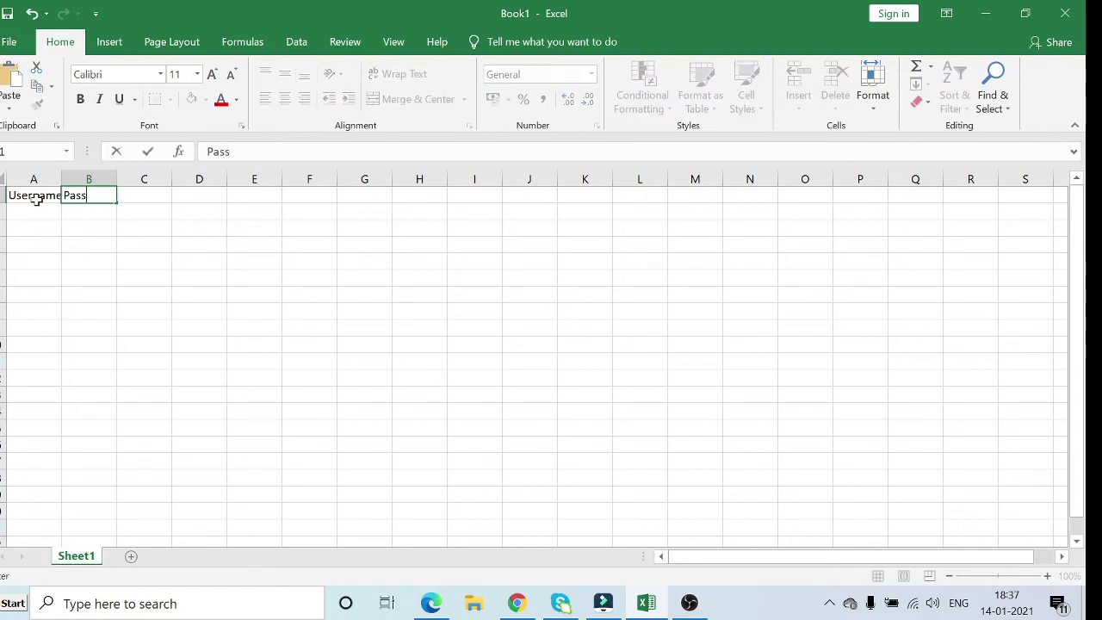
pyautogui.write('code')
pyautogui.press('Return')
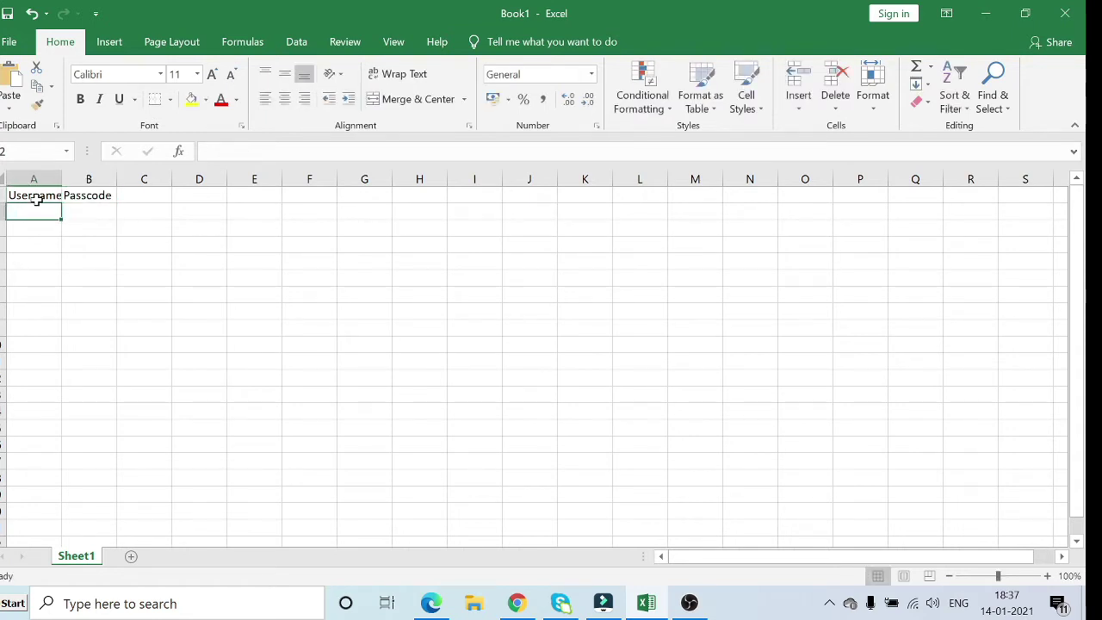
# Enter the first three usernames with their four-digit passcodes in rows 2 to 4.
pyautogui.write('Rah')
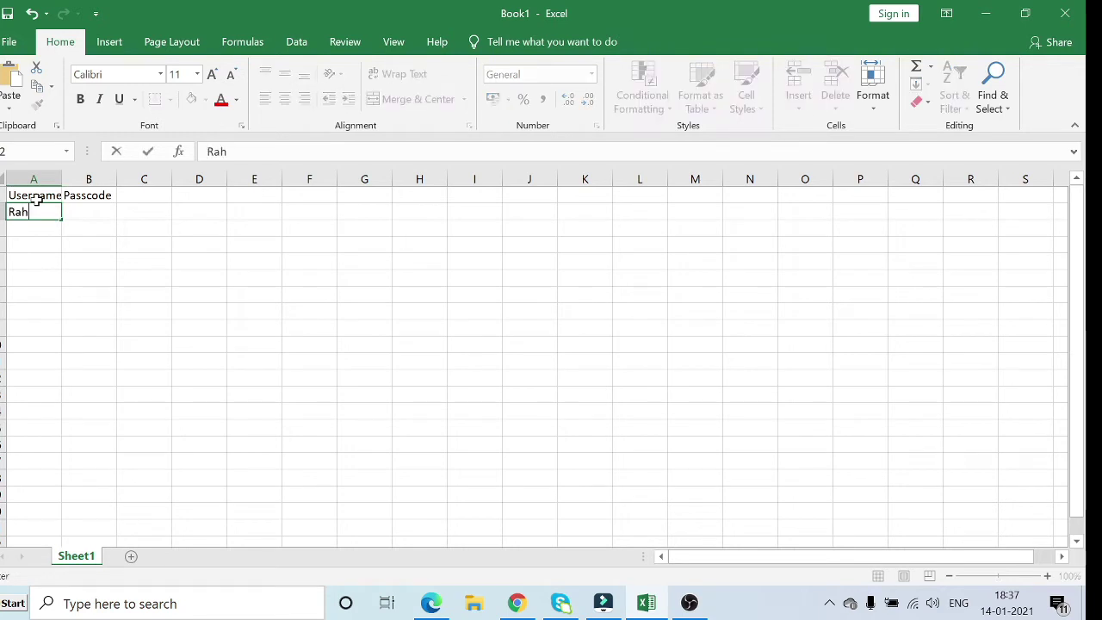
pyautogui.write('ul')
pyautogui.press('Tab')
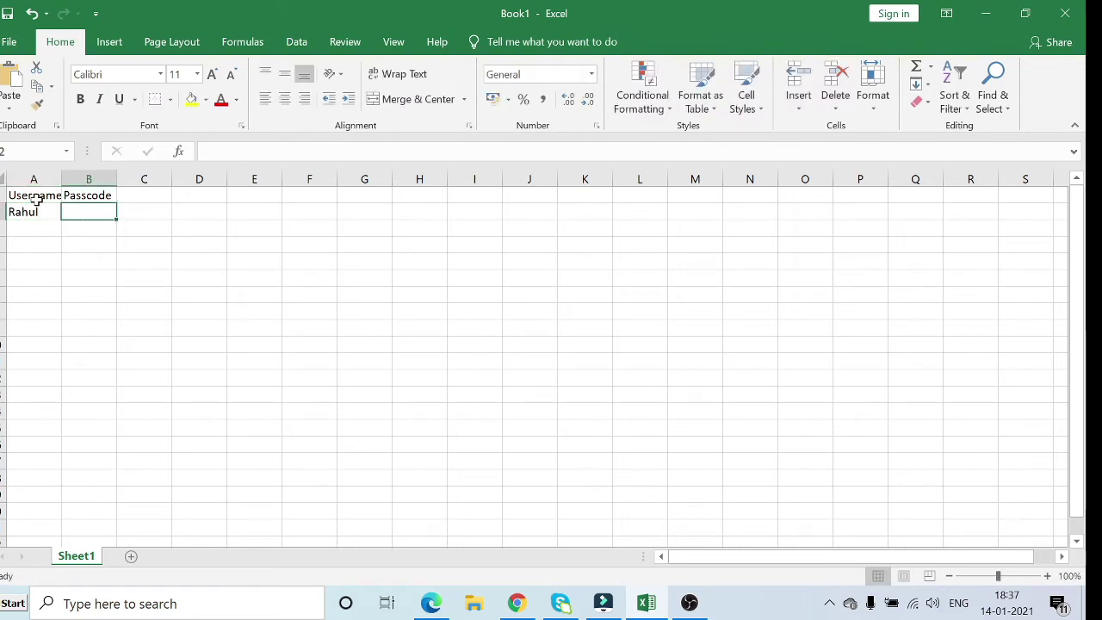
pyautogui.write('123')
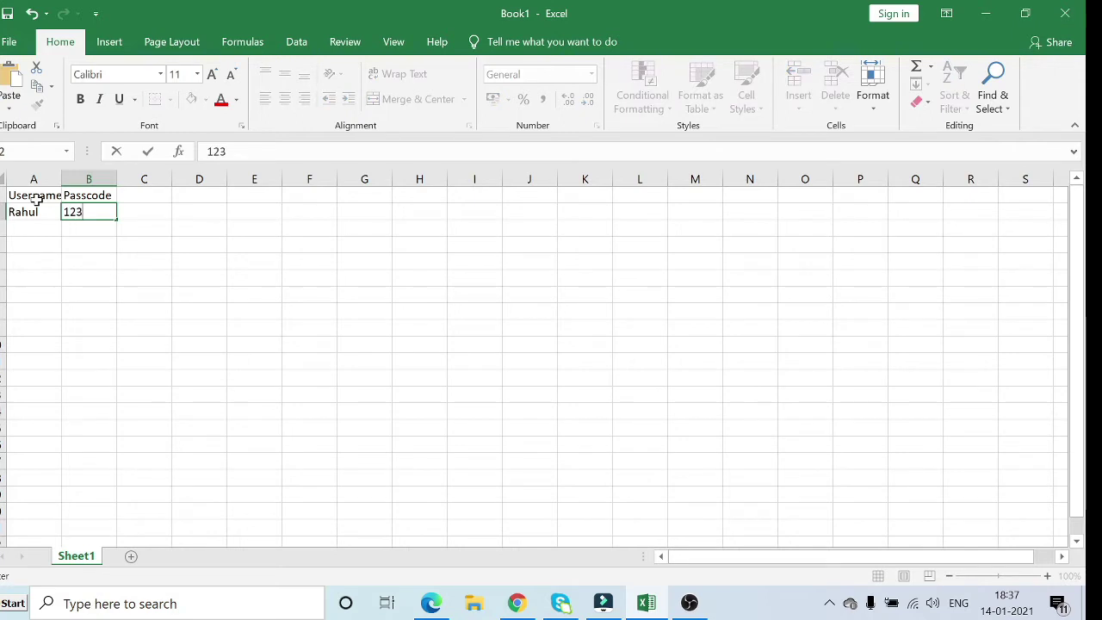
pyautogui.write('4')
pyautogui.press('Down')
pyautogui.press('Left')
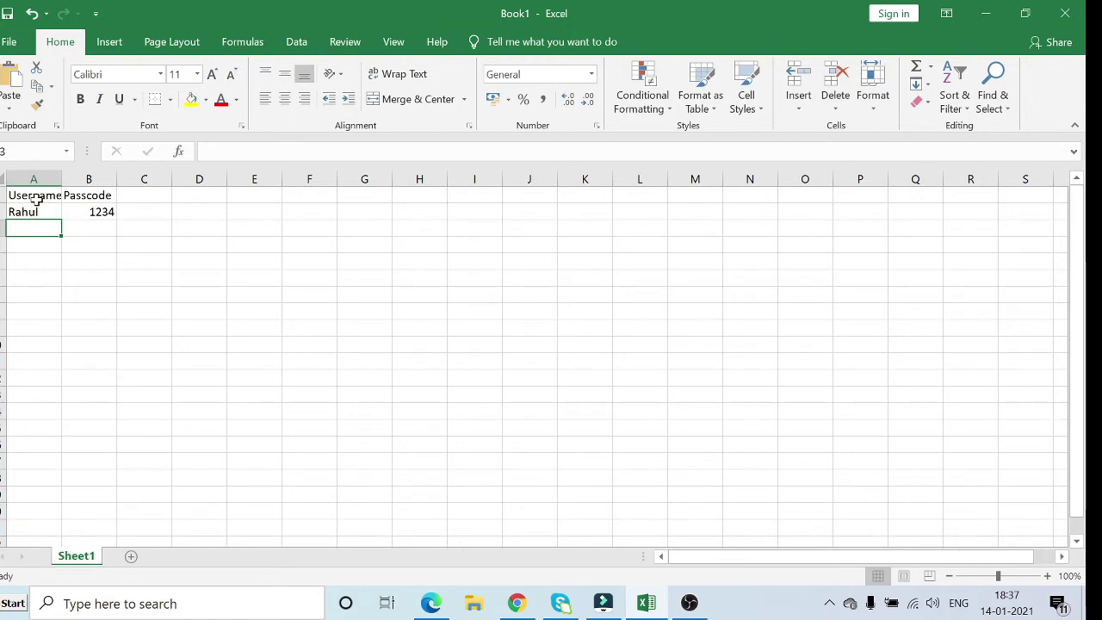
pyautogui.write('Sanj')
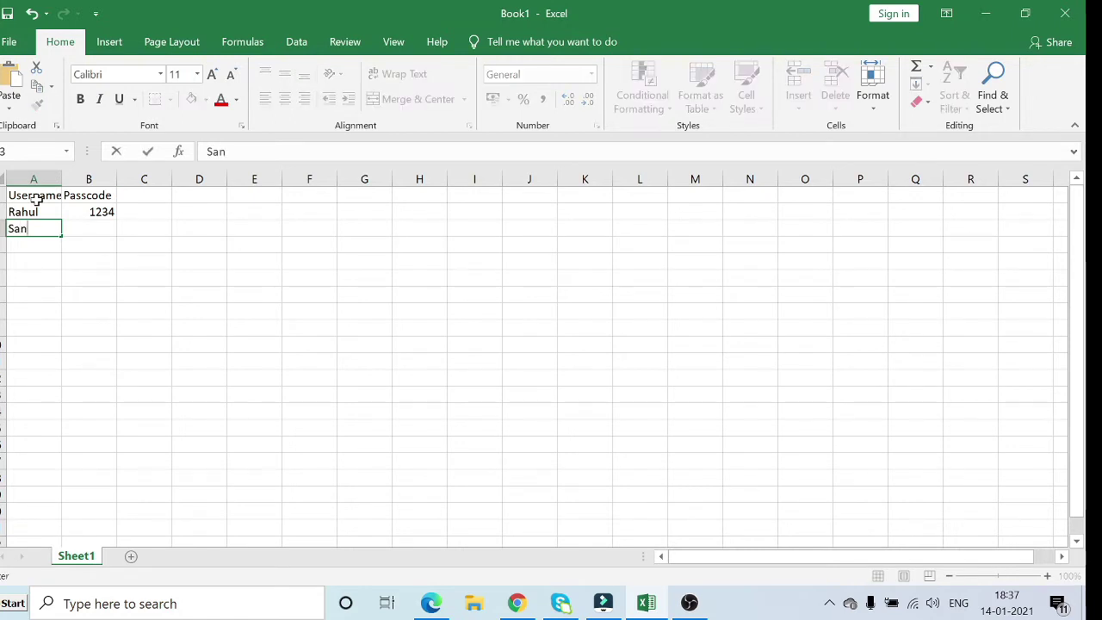
pyautogui.write('ay')
pyautogui.press('Tab')
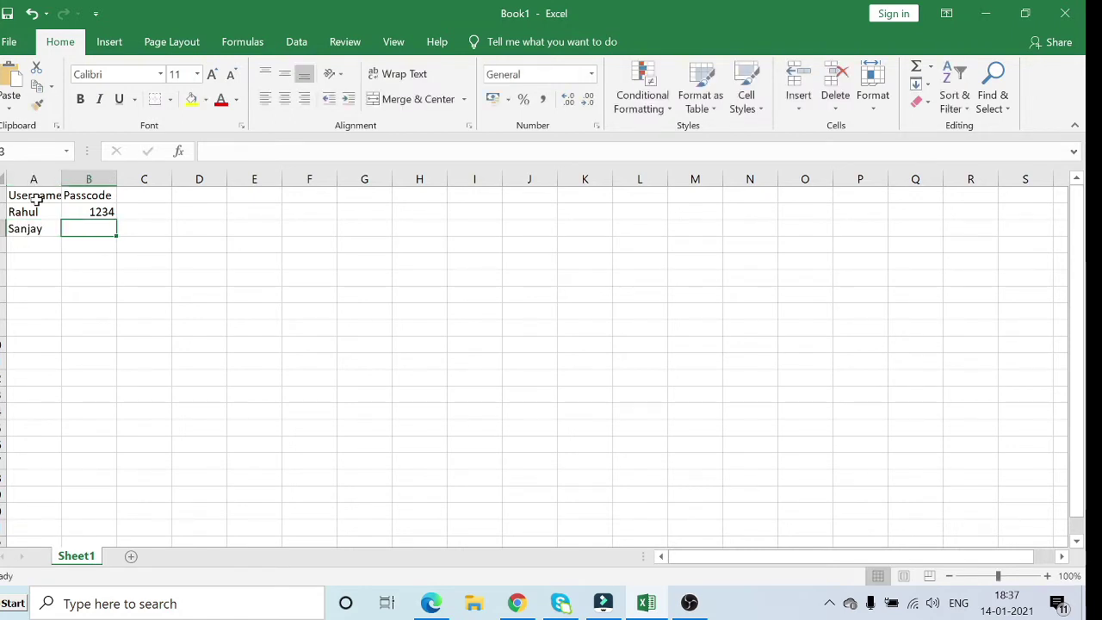
pyautogui.write('56')
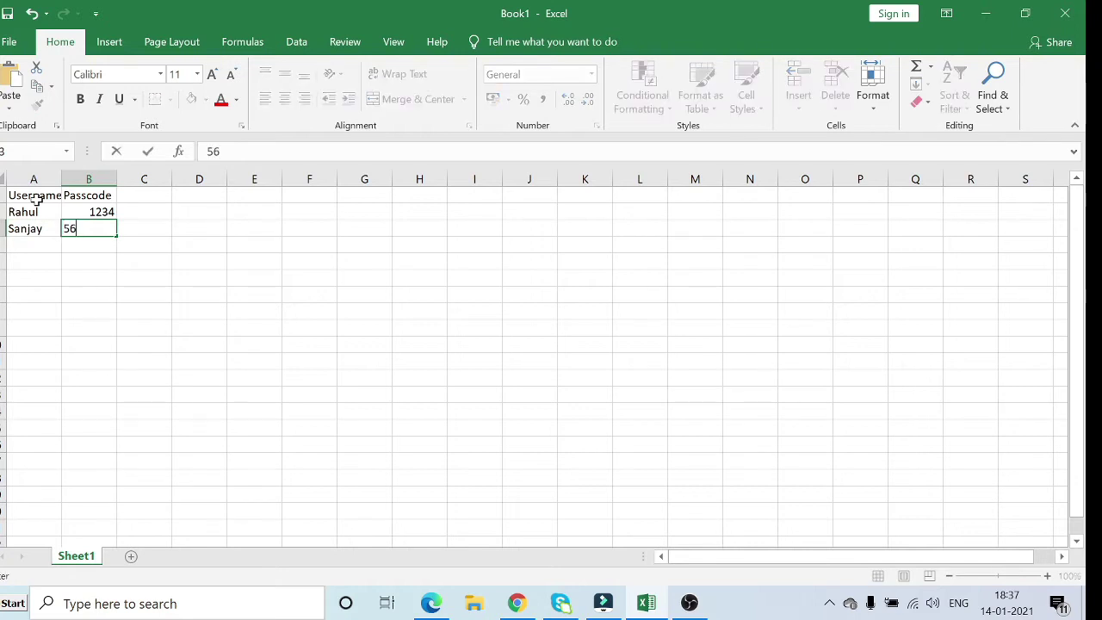
pyautogui.write('78')
pyautogui.press('Return')
pyautogui.press('Left')
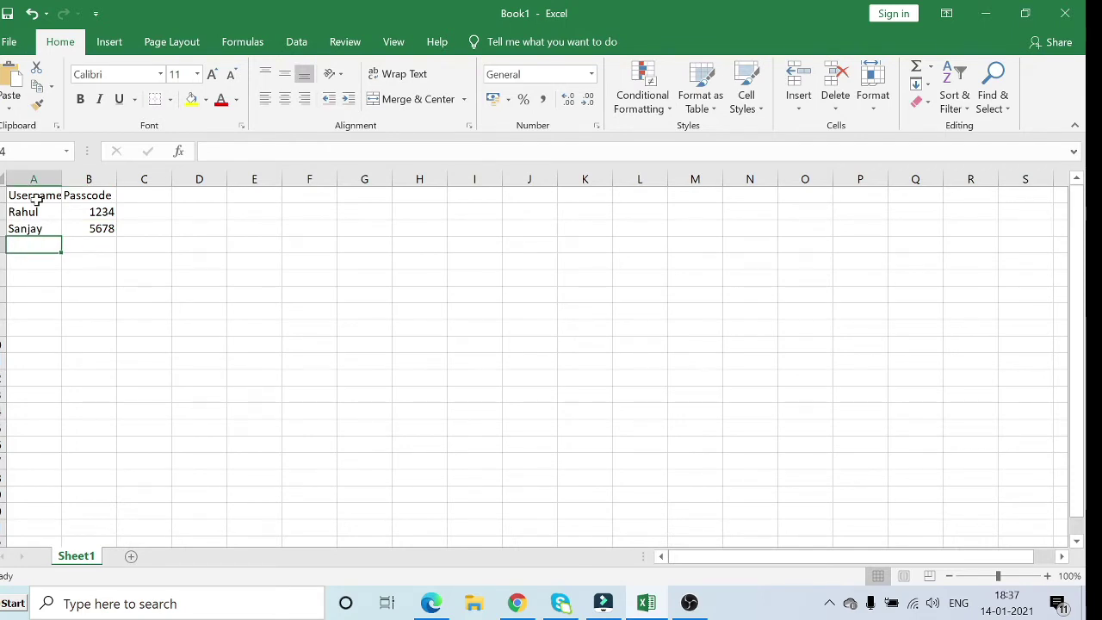
pyautogui.write('Sanjay')
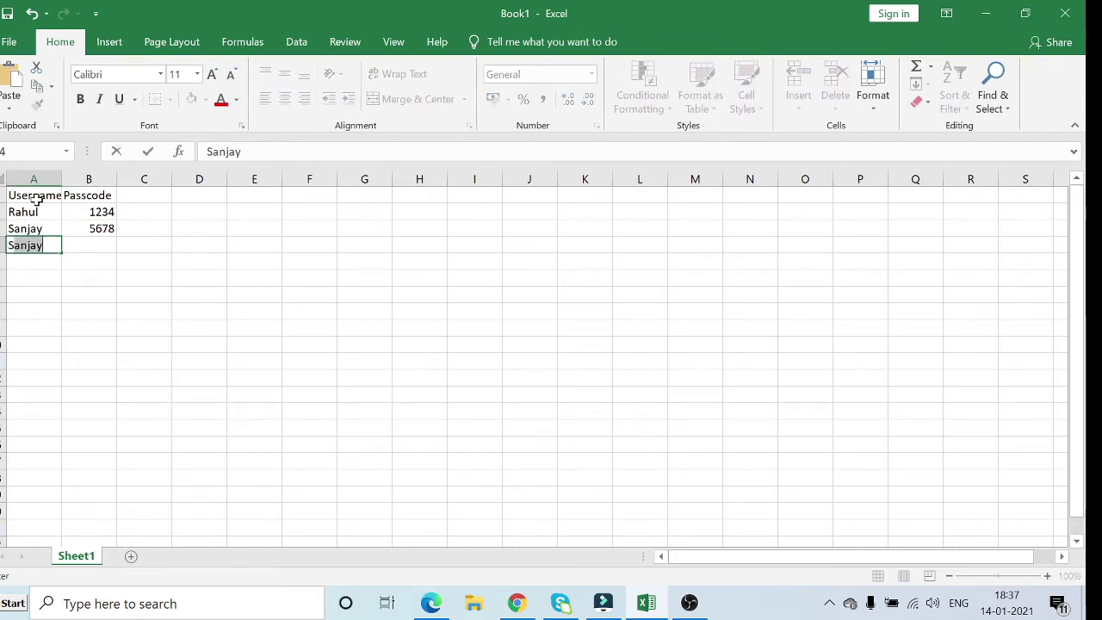
pyautogui.write('u')
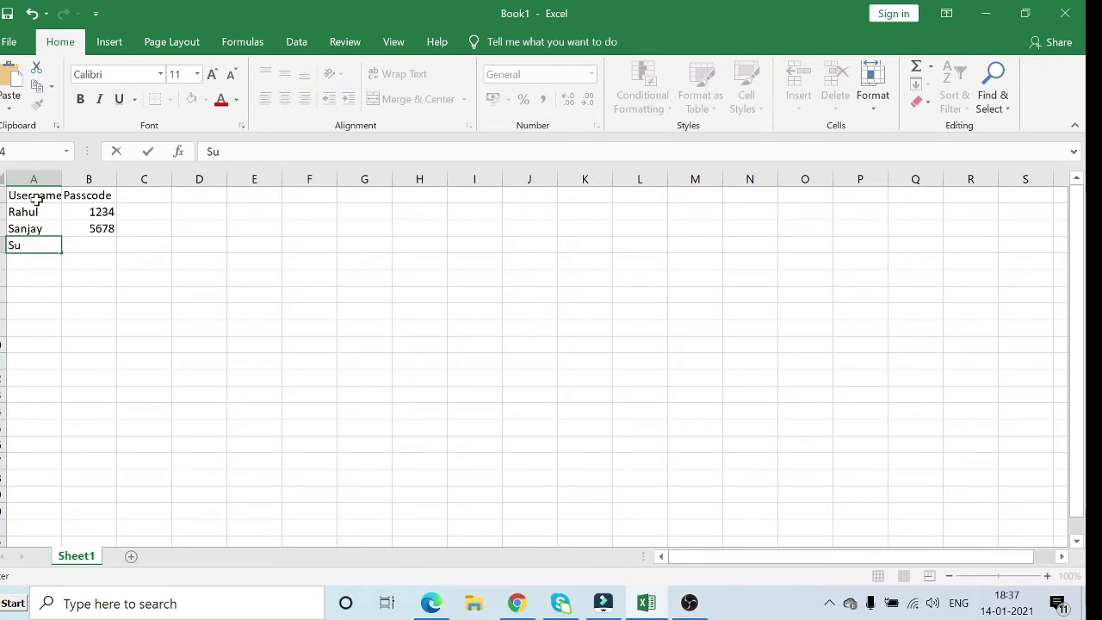
pyautogui.write('raj')
pyautogui.press('Tab')
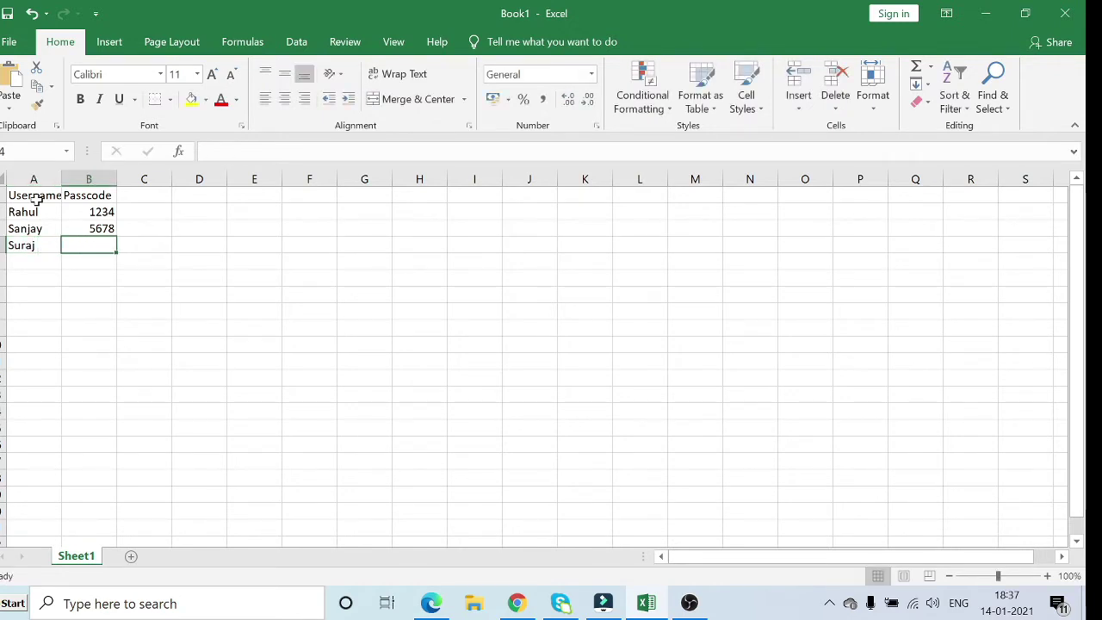
pyautogui.write('91')
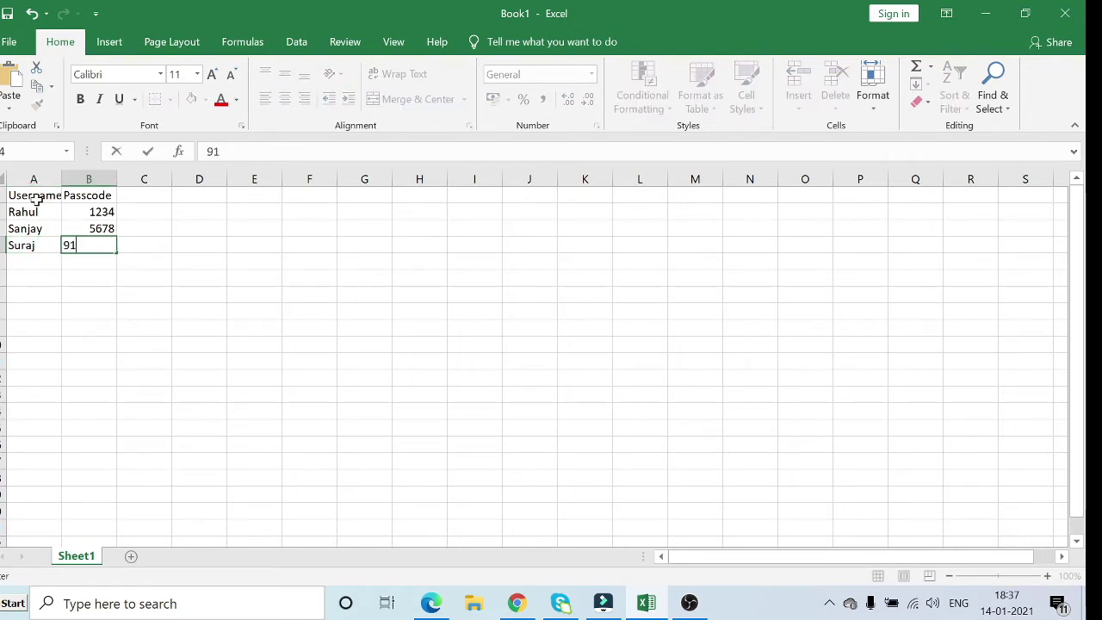
pyautogui.write('01')
pyautogui.press('Return')
pyautogui.press('Left')
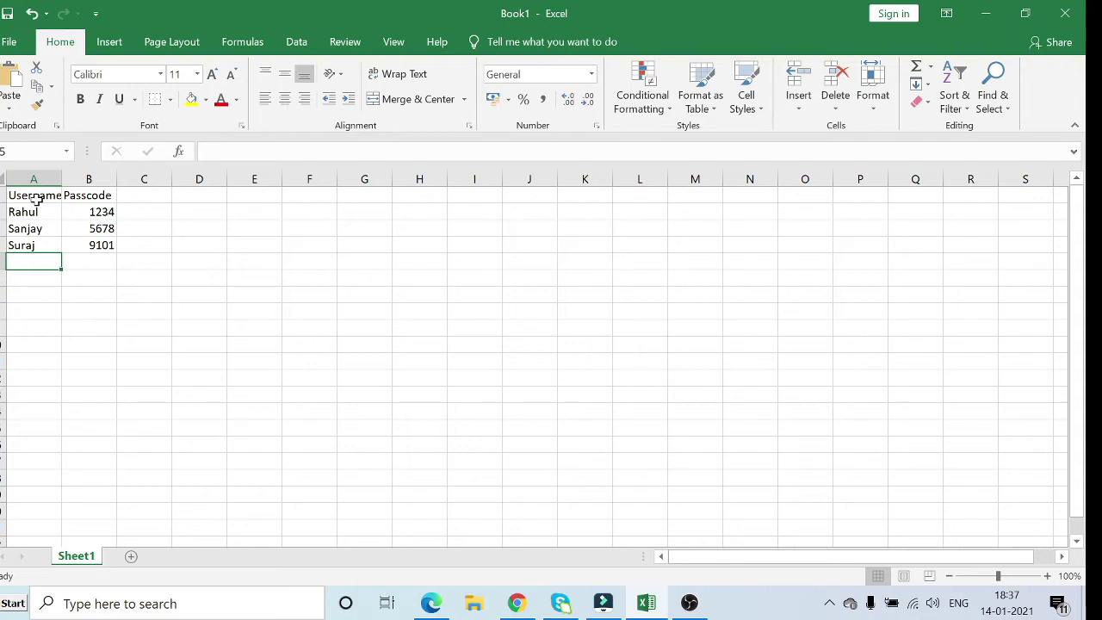
# Enter the last two usernames and their four-digit passcodes in rows 5 and 6.
pyautogui.write('H')
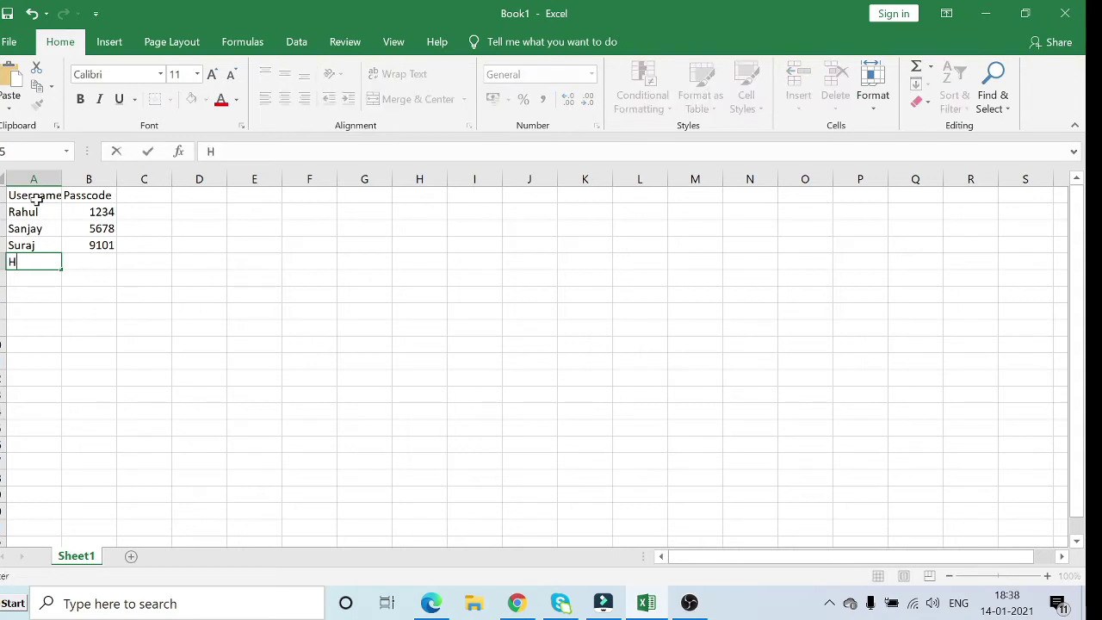
pyautogui.write('arry')
pyautogui.press('Tab')
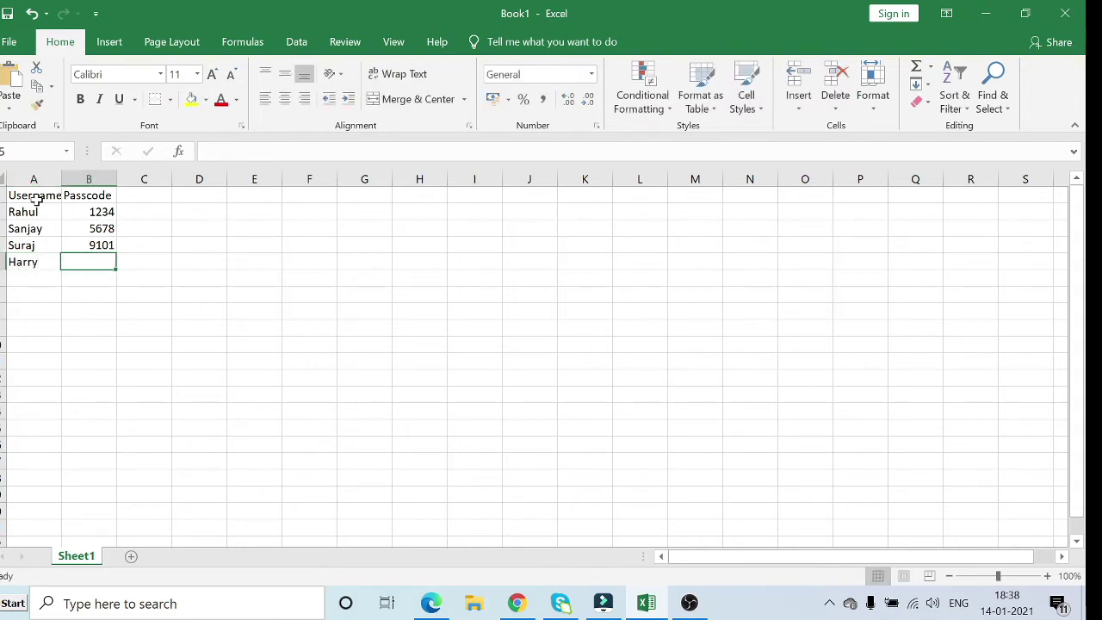
pyautogui.write('12')
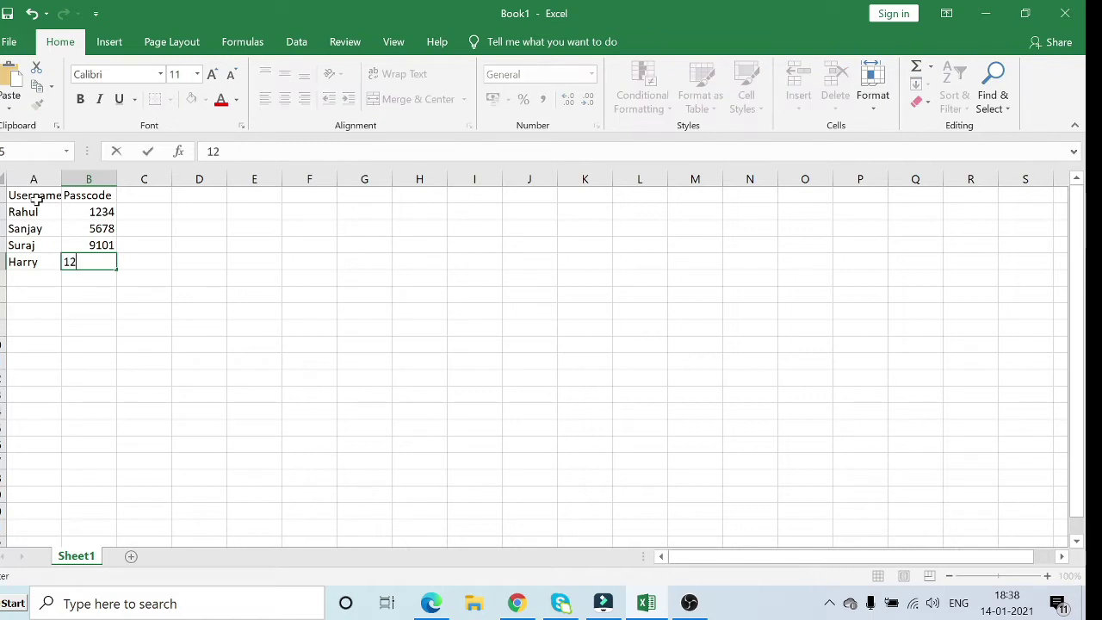
pyautogui.write('13')
pyautogui.press('Return')
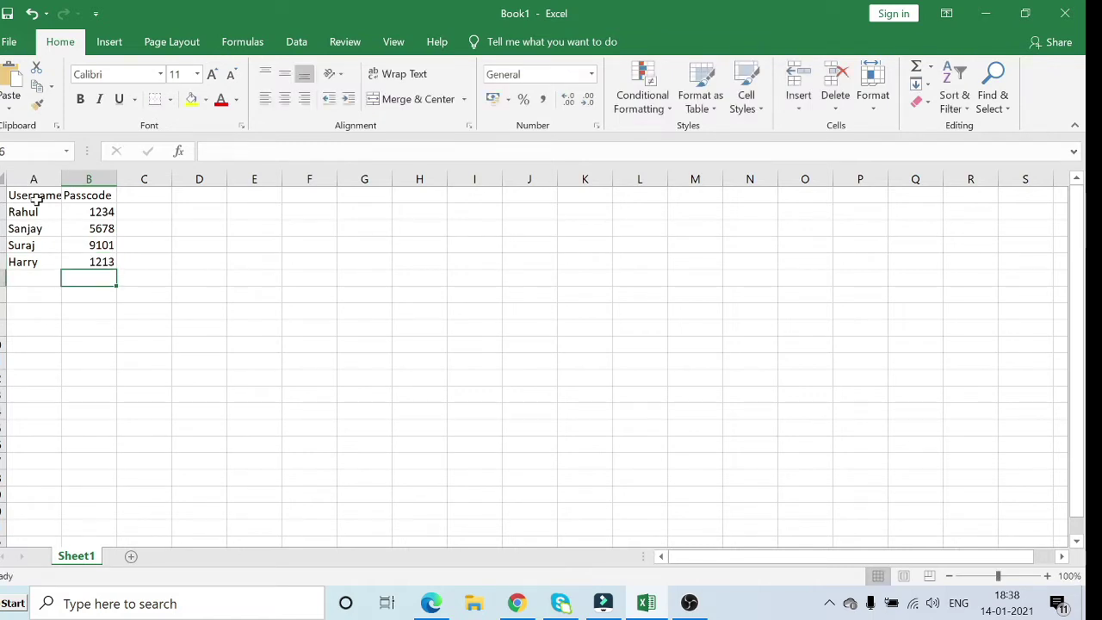
pyautogui.press('Left')
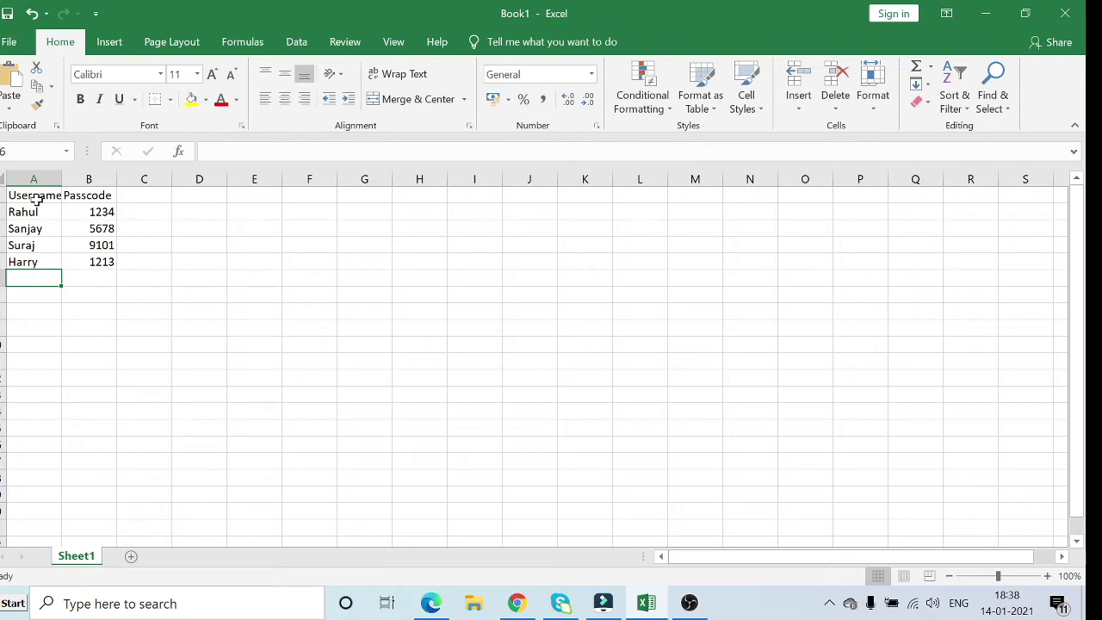
pyautogui.write('Sa')
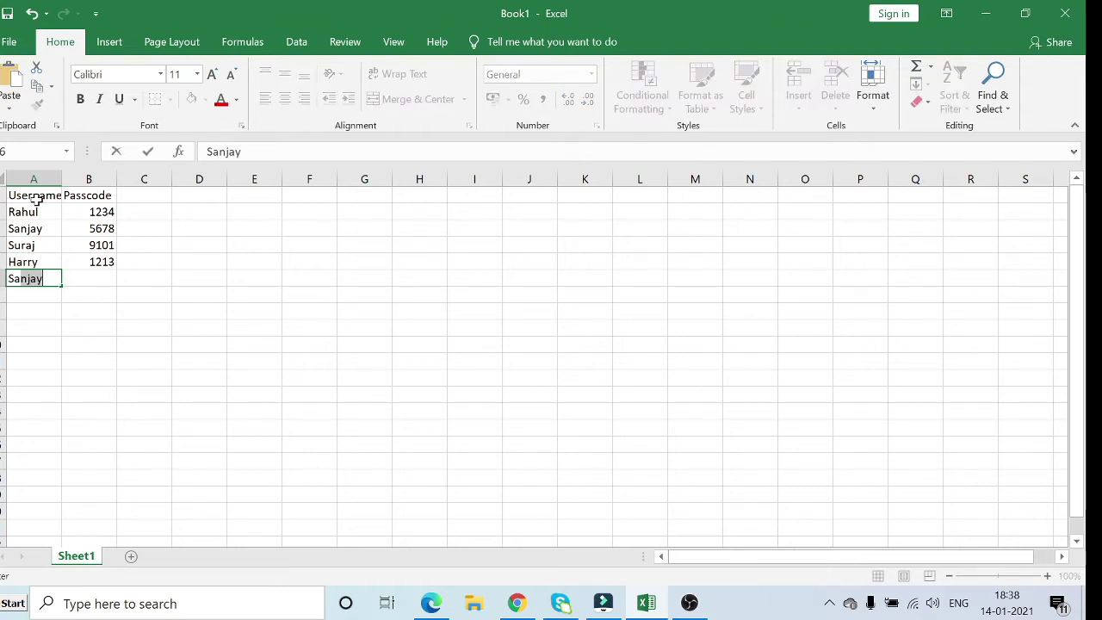
pyautogui.write('nt')
pyautogui.write('osh')
pyautogui.press('Tab')
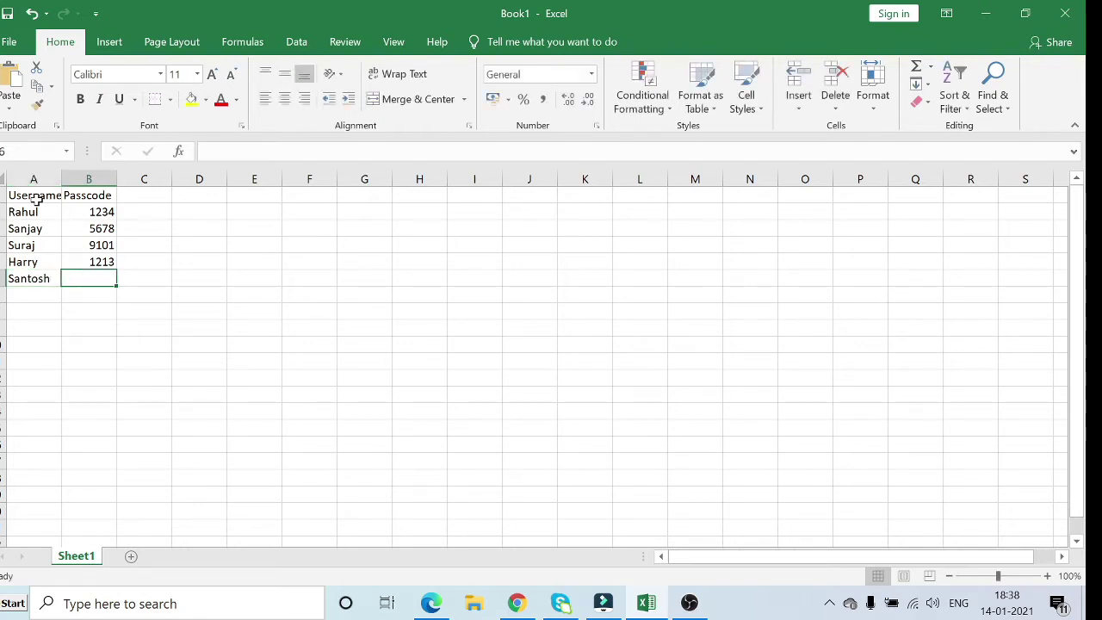
pyautogui.write('5520')
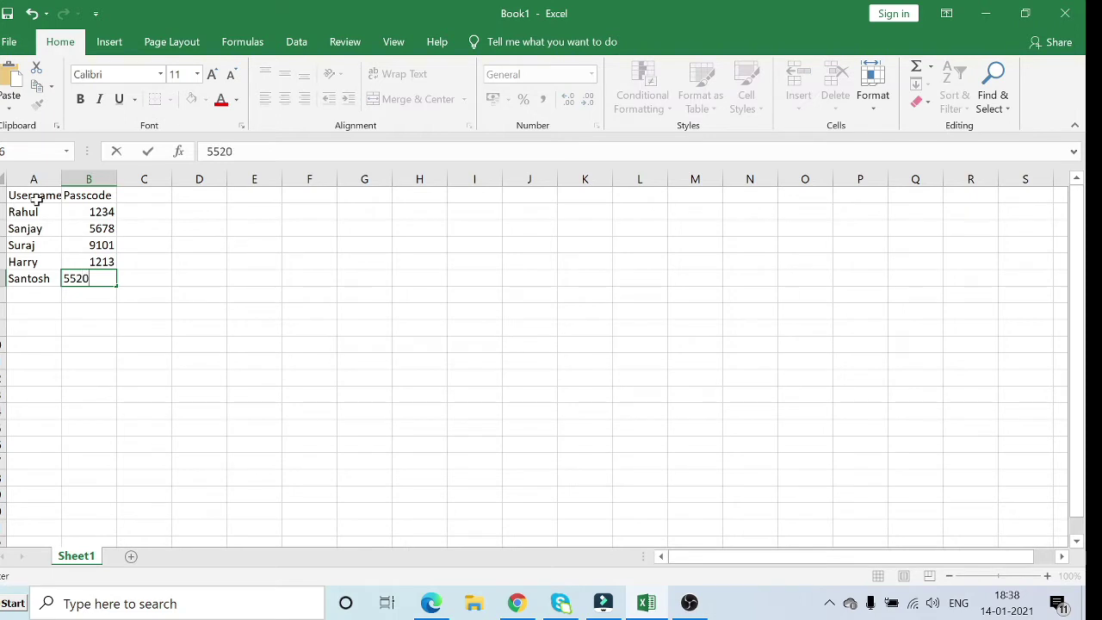
pyautogui.press('Tab')
pyautogui.press('Tab')
pyautogui.press('Up')
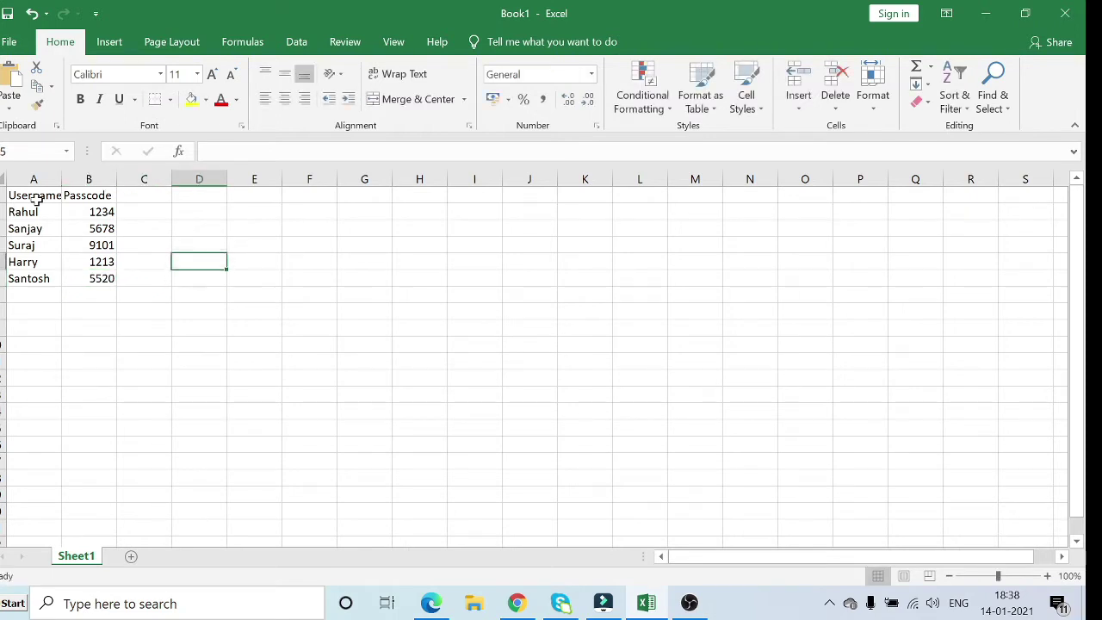
pyautogui.press('Up')
pyautogui.press('Up')
pyautogui.press('Up')
pyautogui.press('Up')
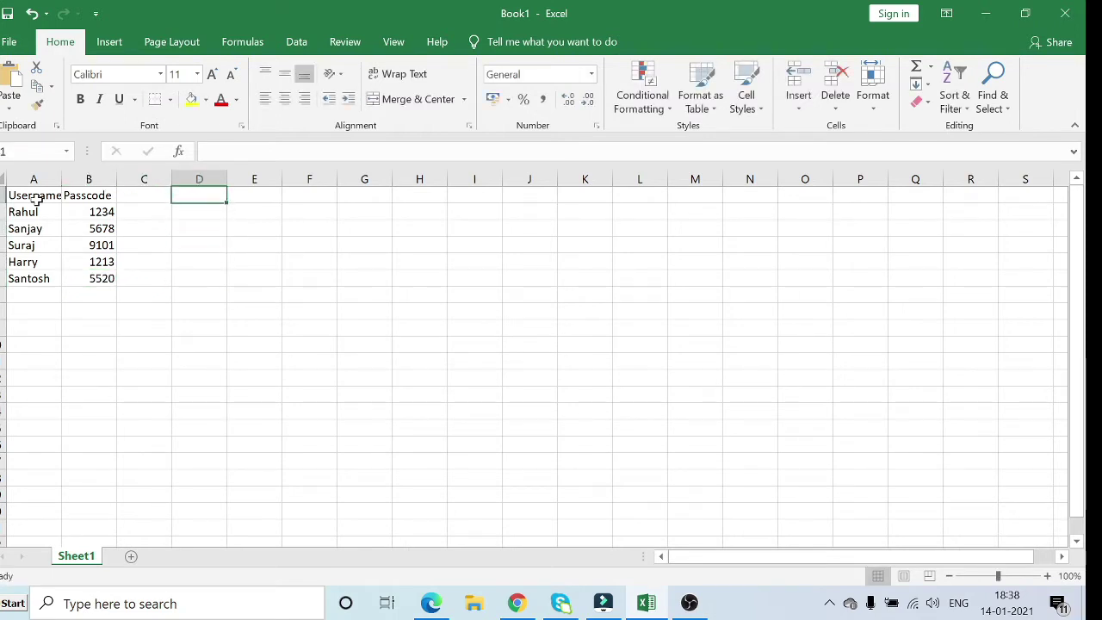
# Type the headers Current User, Passcode and Login Passcode across E1 to G1.
pyautogui.press('Right')
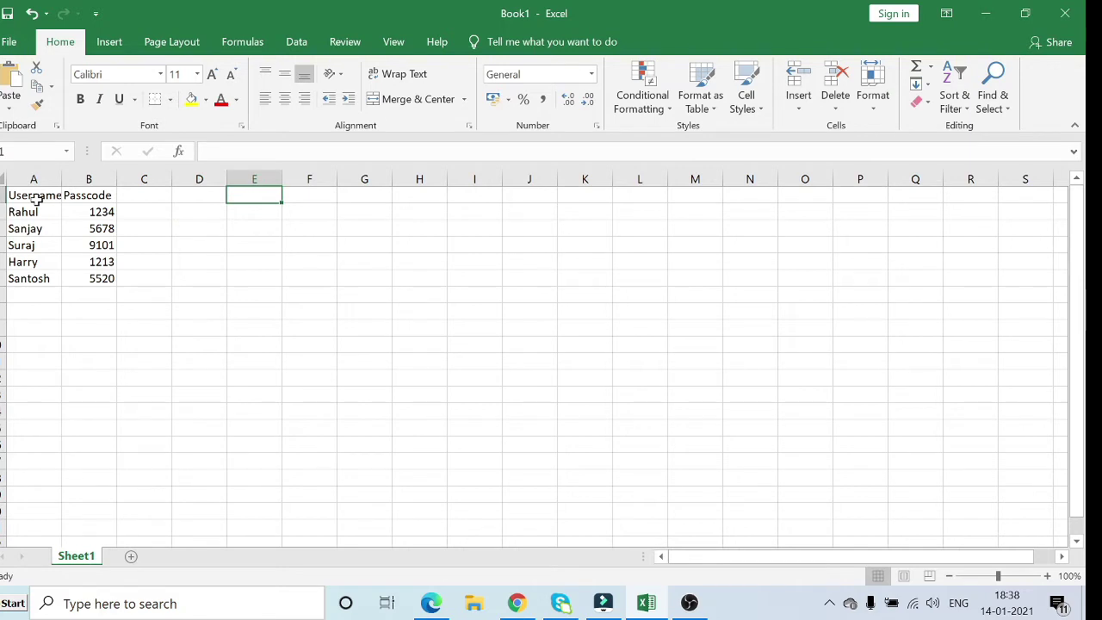
pyautogui.write('Cu')
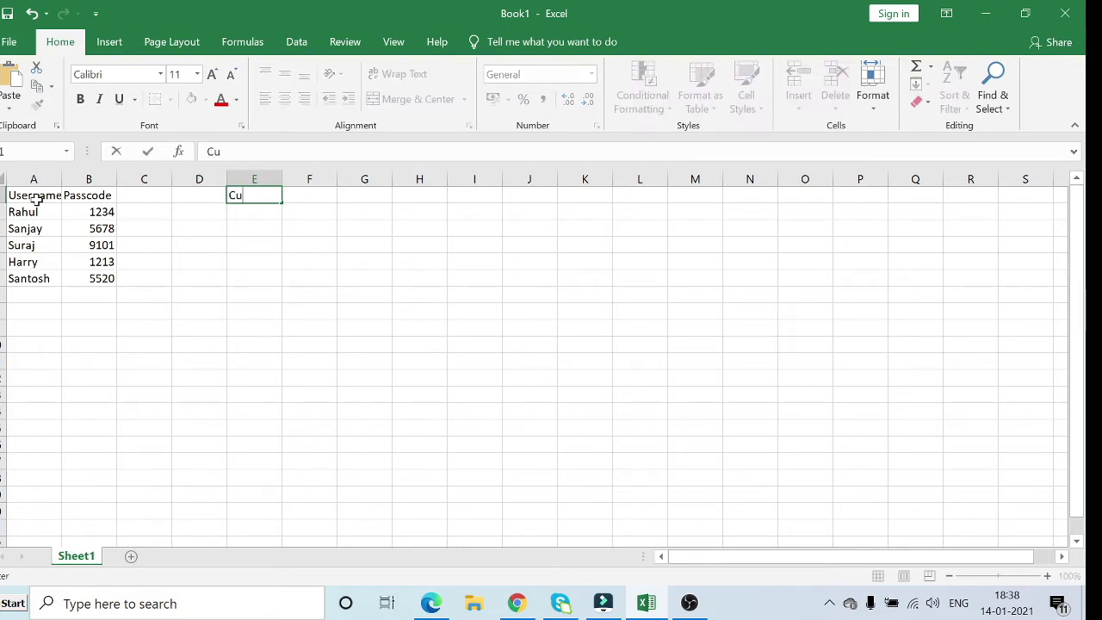
pyautogui.write('rre')
pyautogui.write('nt')
pyautogui.write(' User')
pyautogui.press('Tab')
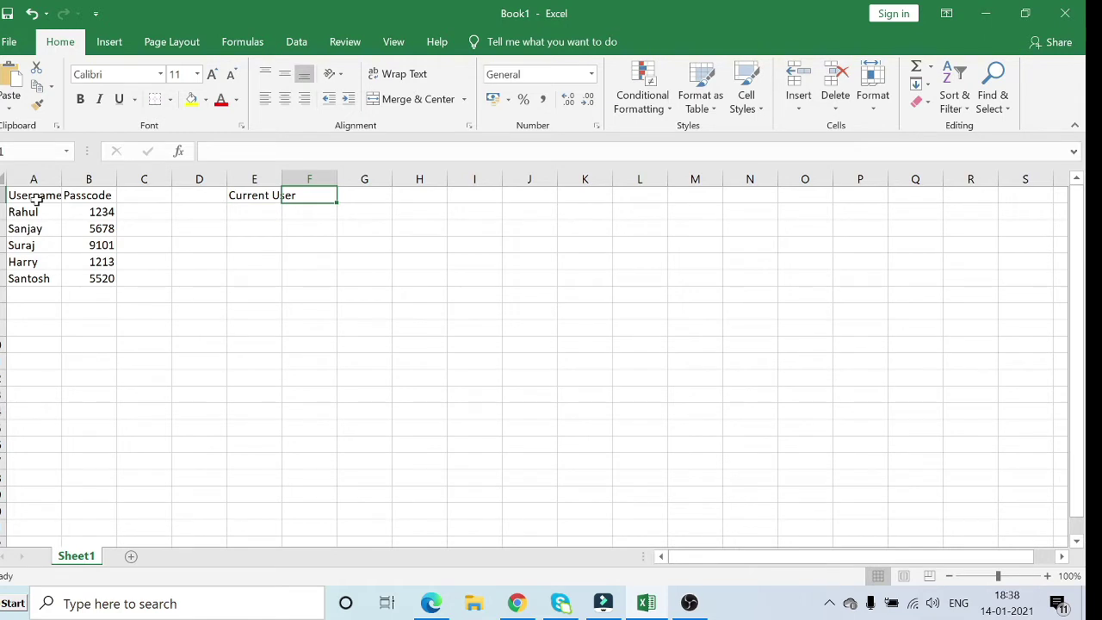
pyautogui.write('Pa')
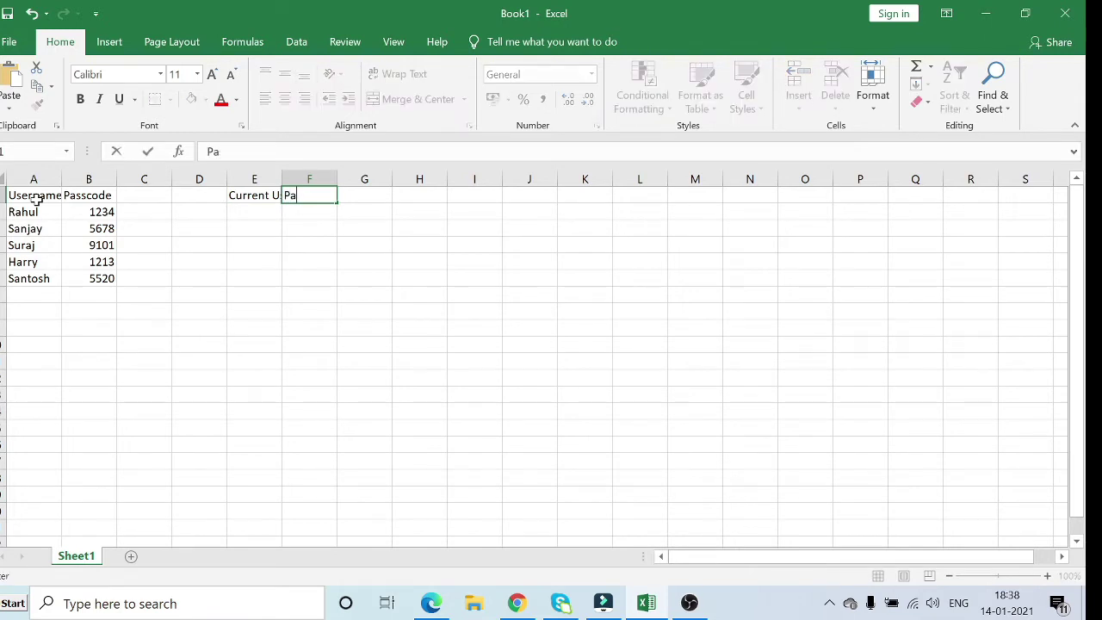
pyautogui.write('sscode')
pyautogui.press('Tab')
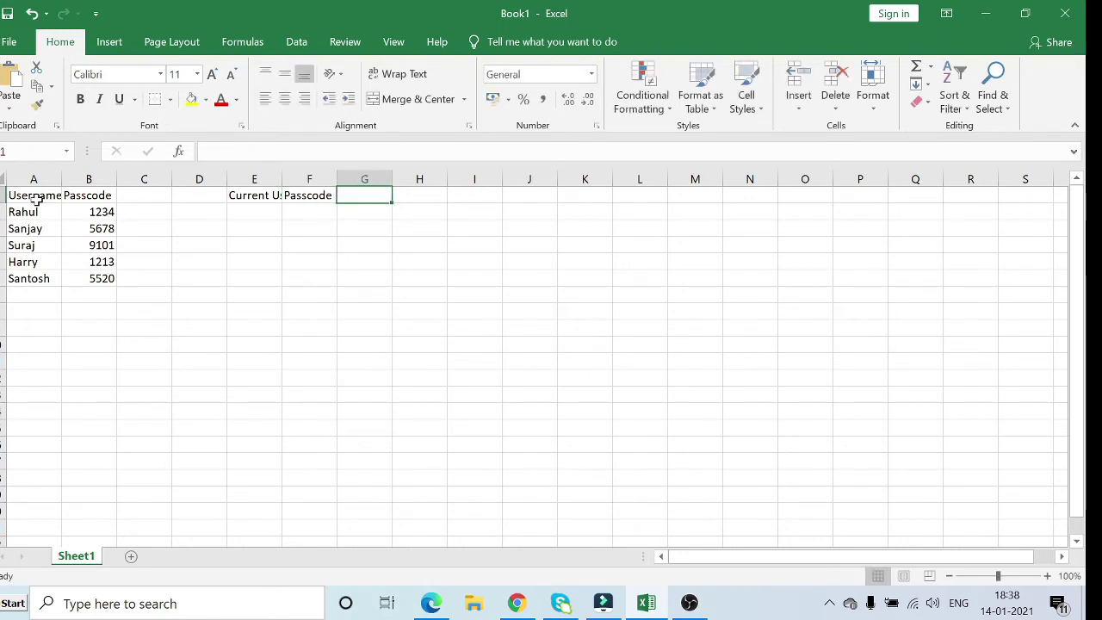
pyautogui.write('Log')
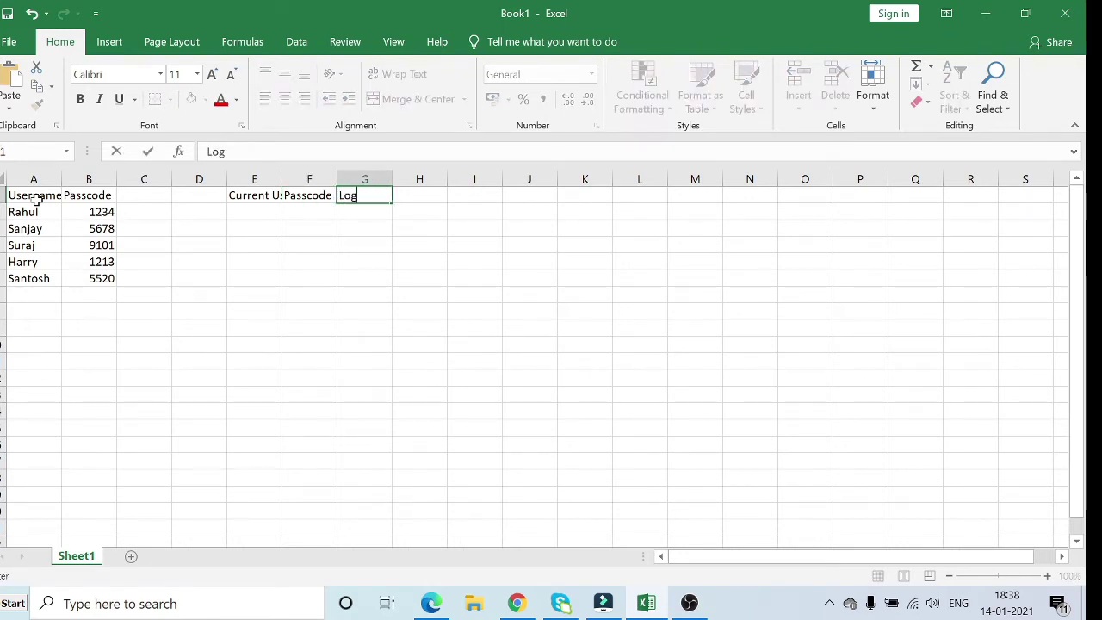
pyautogui.write('in ')
pyautogui.write('Pass')
pyautogui.write('code')
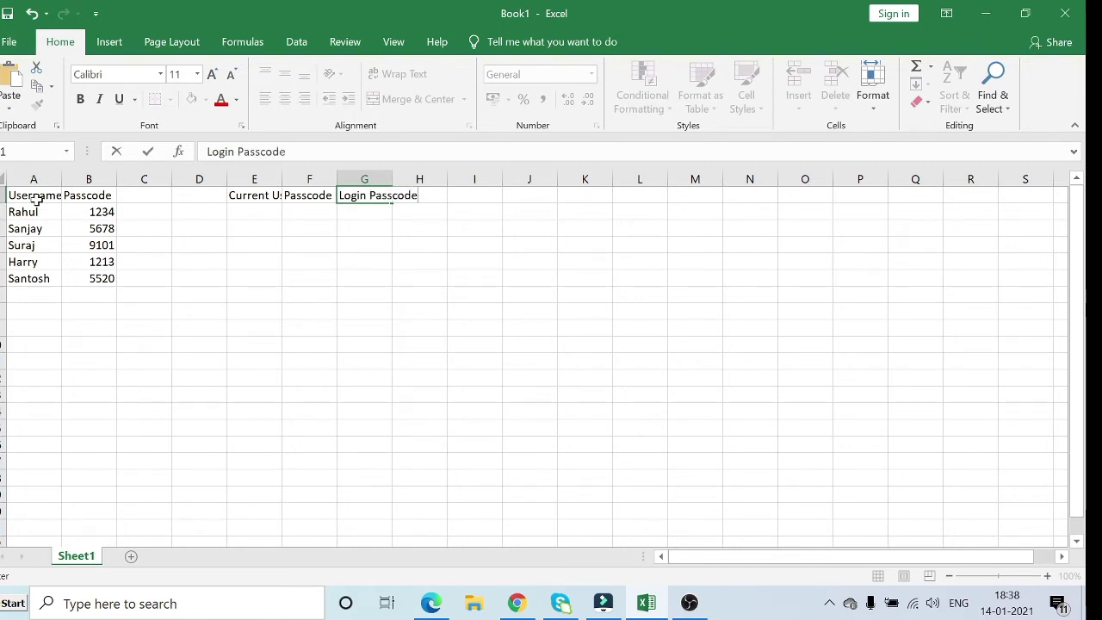
# Widen column E to fit Current User and widen the Passcode column B.
pyautogui.click(281, 178)
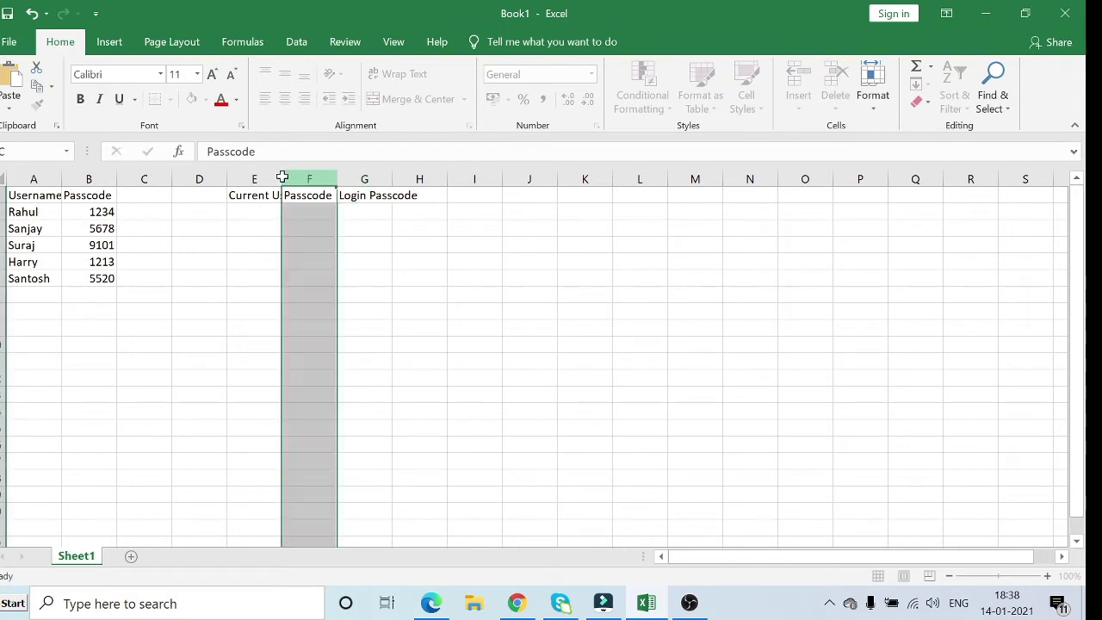
pyautogui.moveTo(281, 177); pyautogui.dragTo(510, 177)
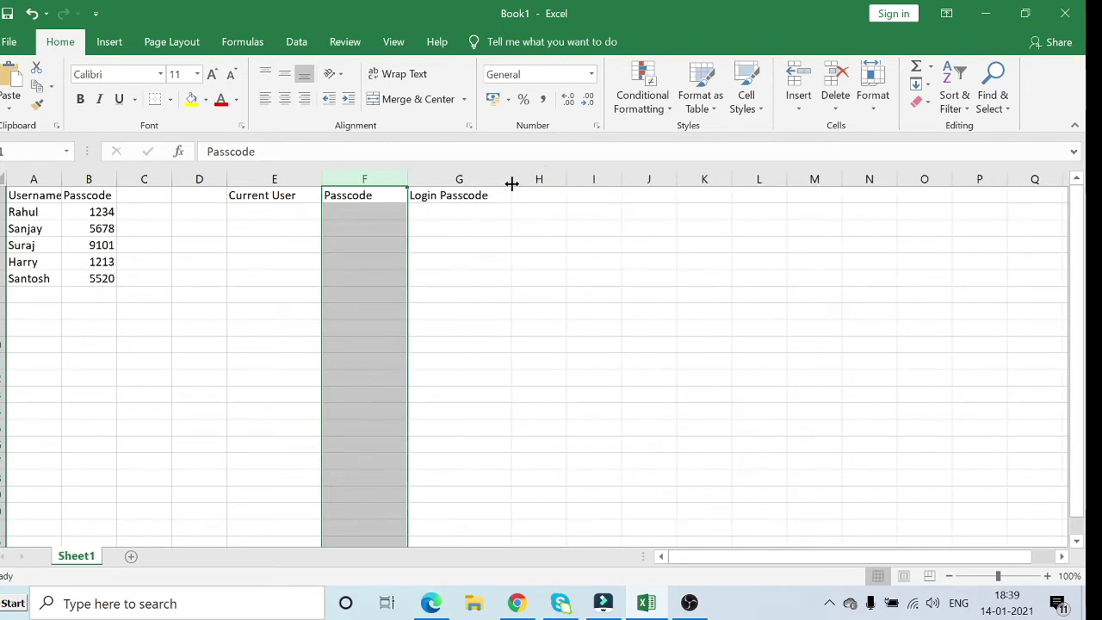
pyautogui.click(278, 245)
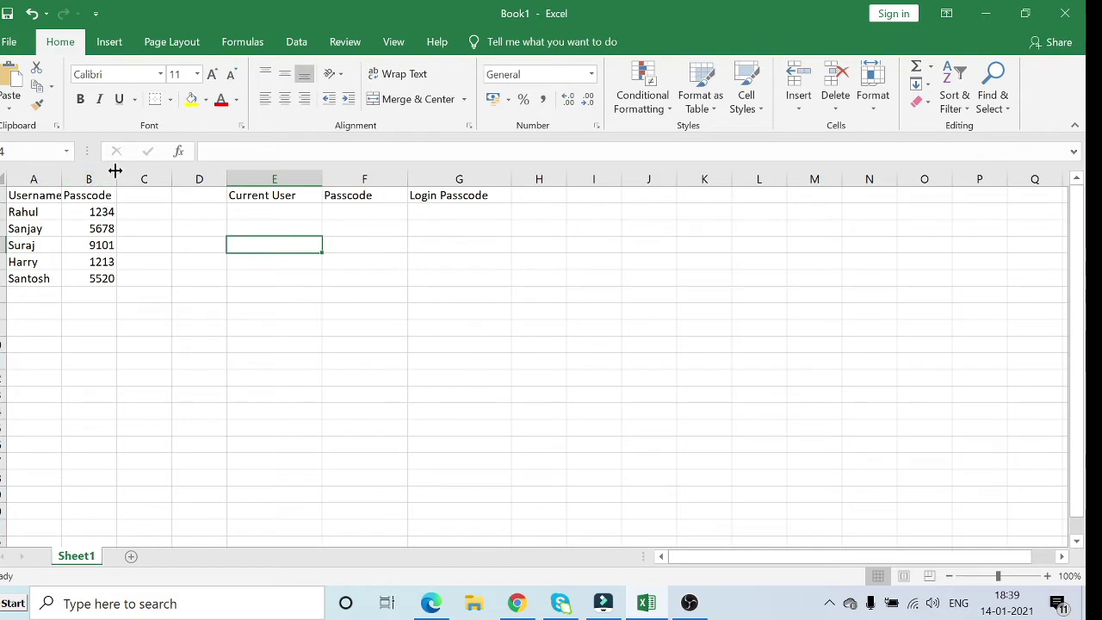
pyautogui.moveTo(117, 172); pyautogui.dragTo(149, 176)
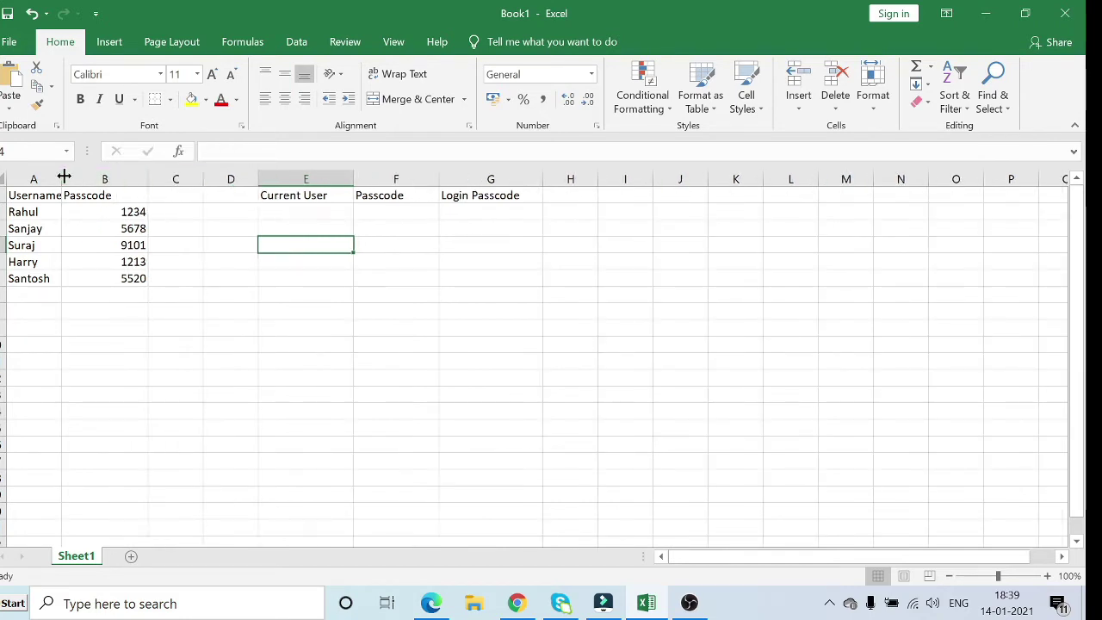
pyautogui.moveTo(62, 175); pyautogui.dragTo(88, 184)
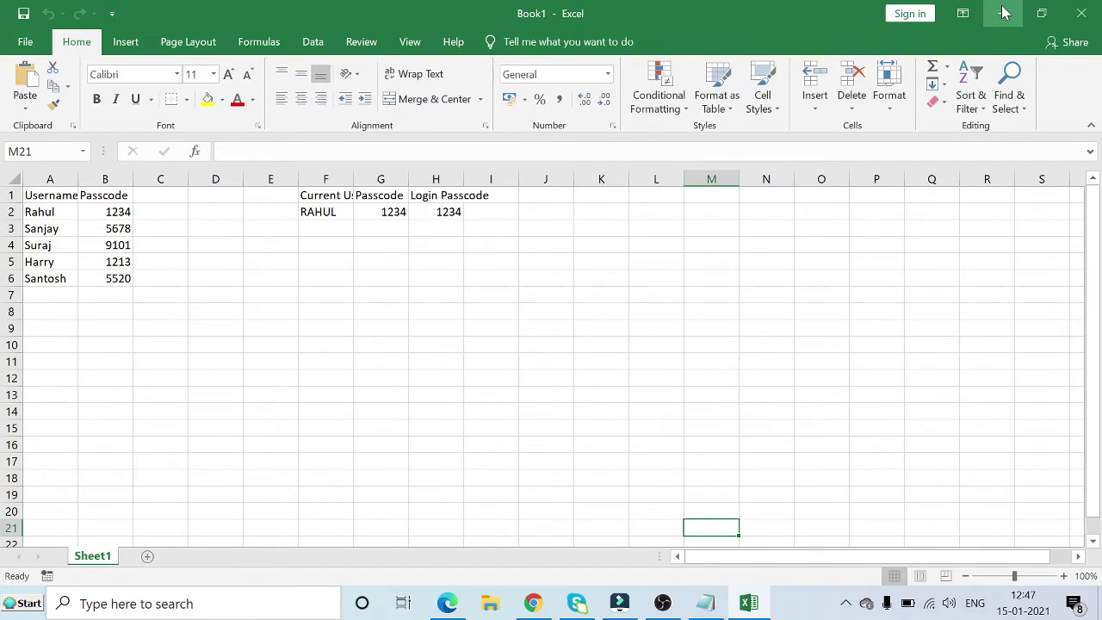
# Enable the Developer tab through File > Options > Customize Ribbon.
pyautogui.click(32, 44)
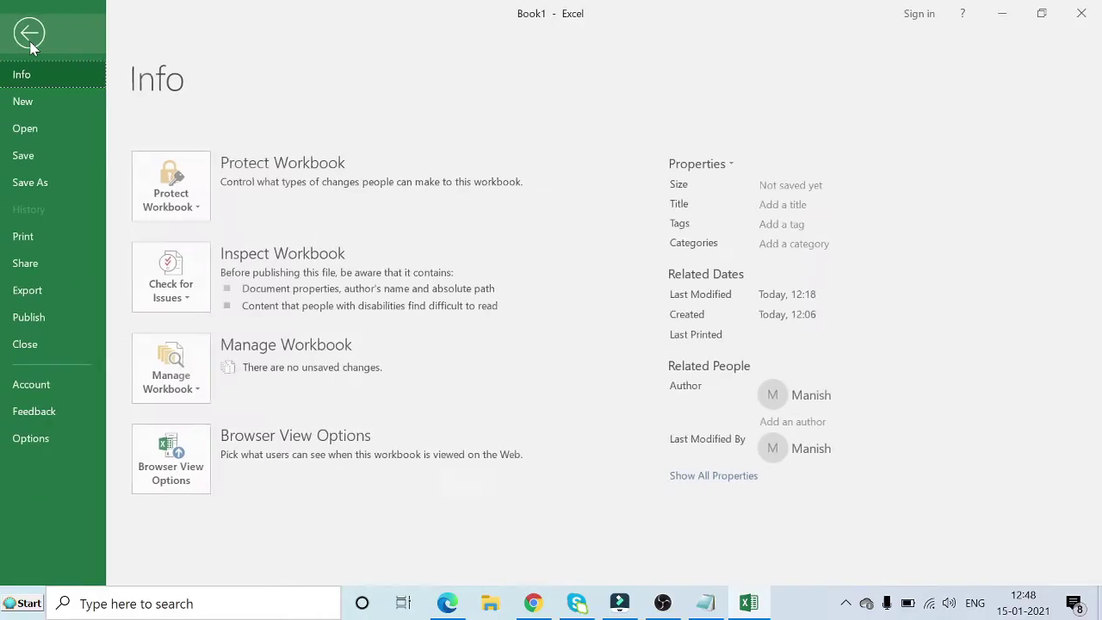
pyautogui.click(35, 389)
pyautogui.click(36, 440)
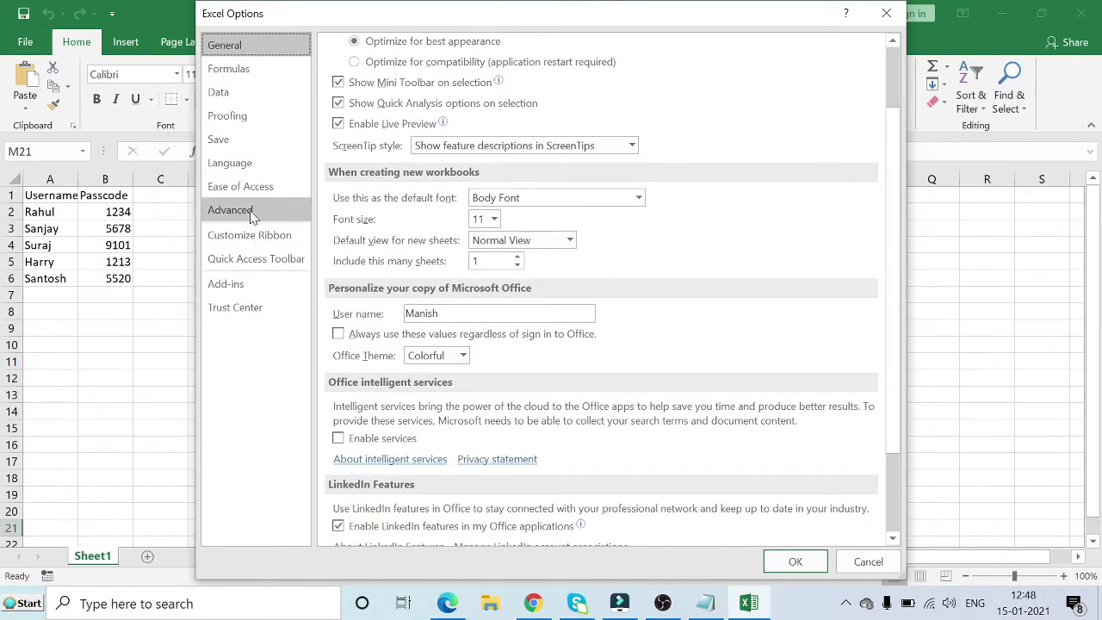
pyautogui.click(254, 241)
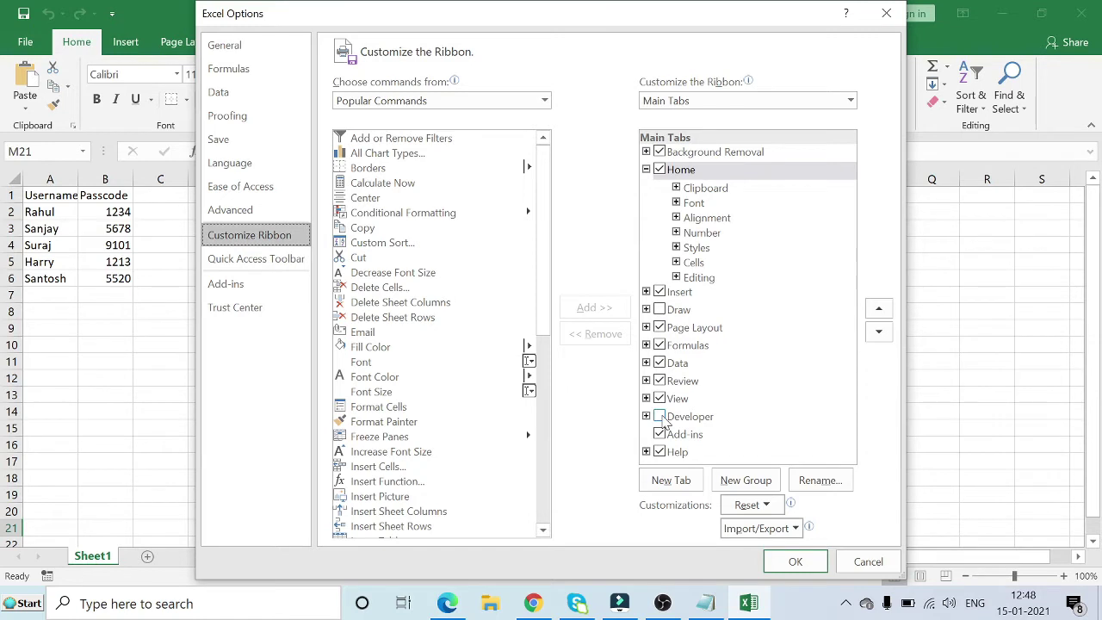
pyautogui.click(660, 417)
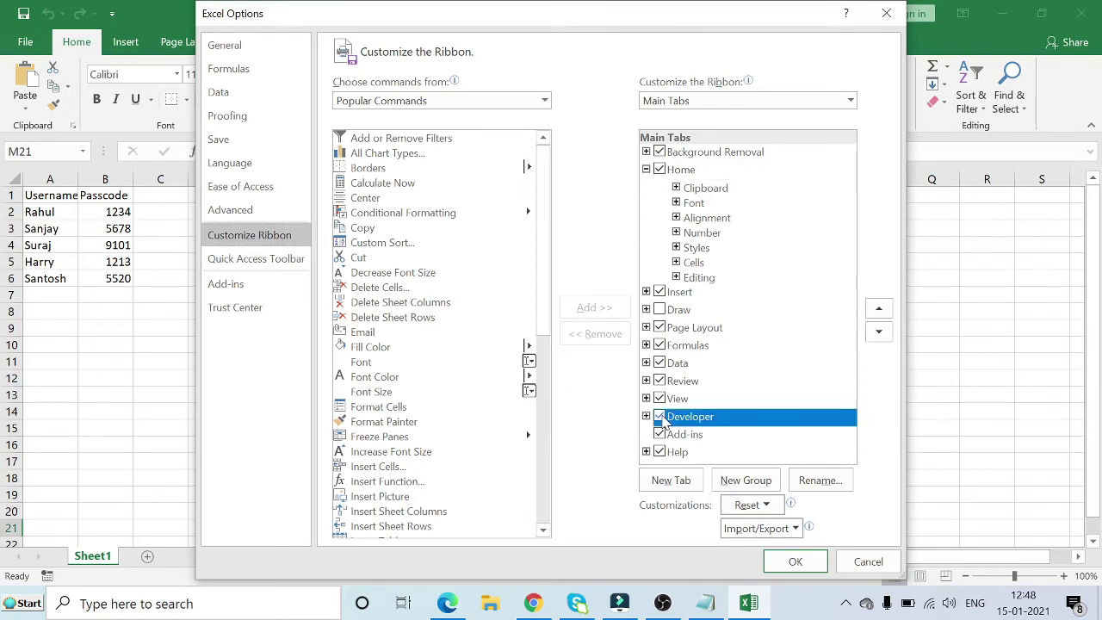
pyautogui.click(794, 562)
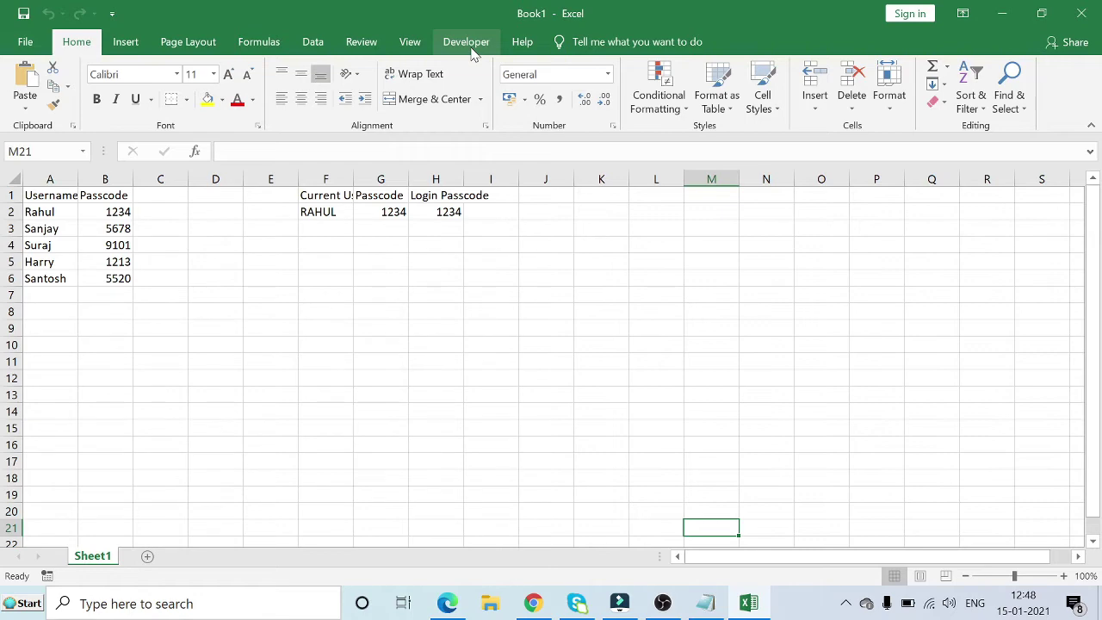
# Open the Visual Basic editor from the Developer tab and insert a new UserForm.
pyautogui.click(469, 43)
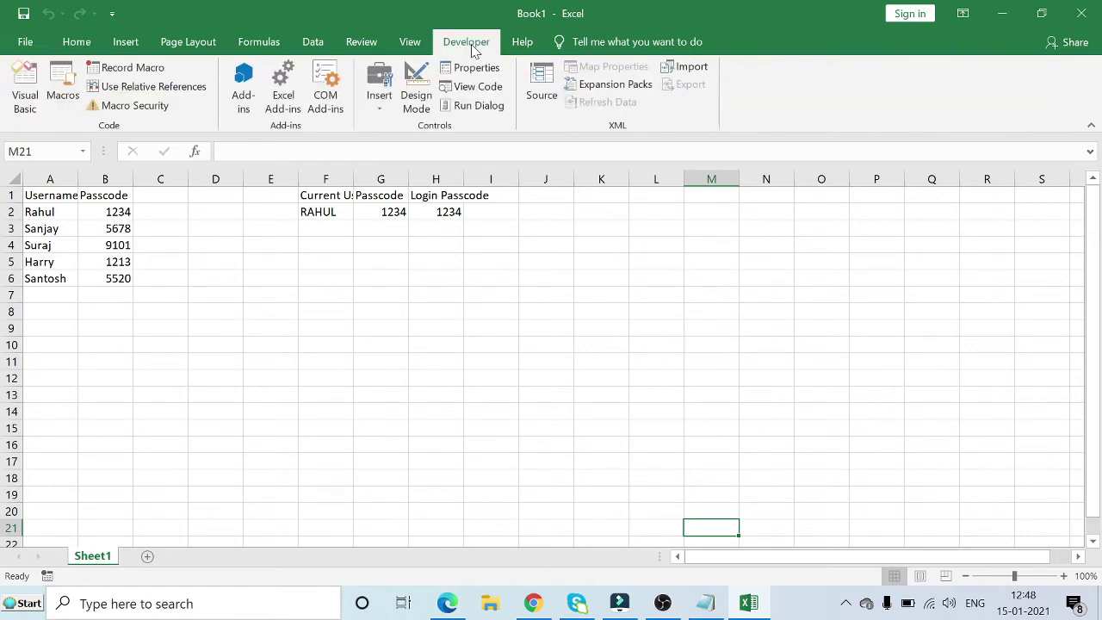
pyautogui.click(26, 102)
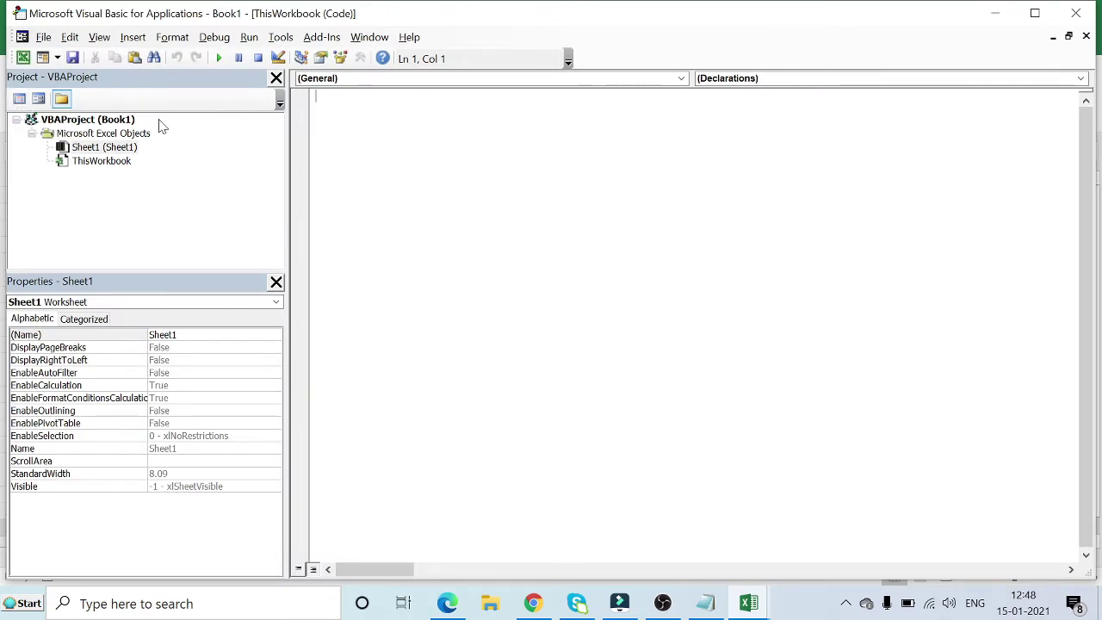
pyautogui.click(136, 39)
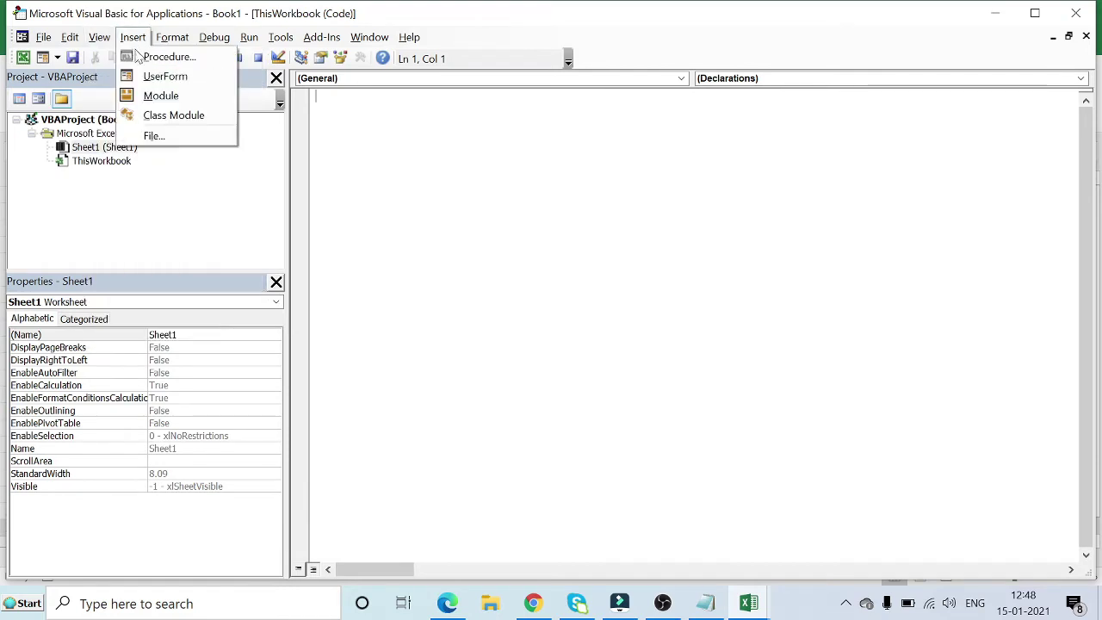
pyautogui.click(144, 78)
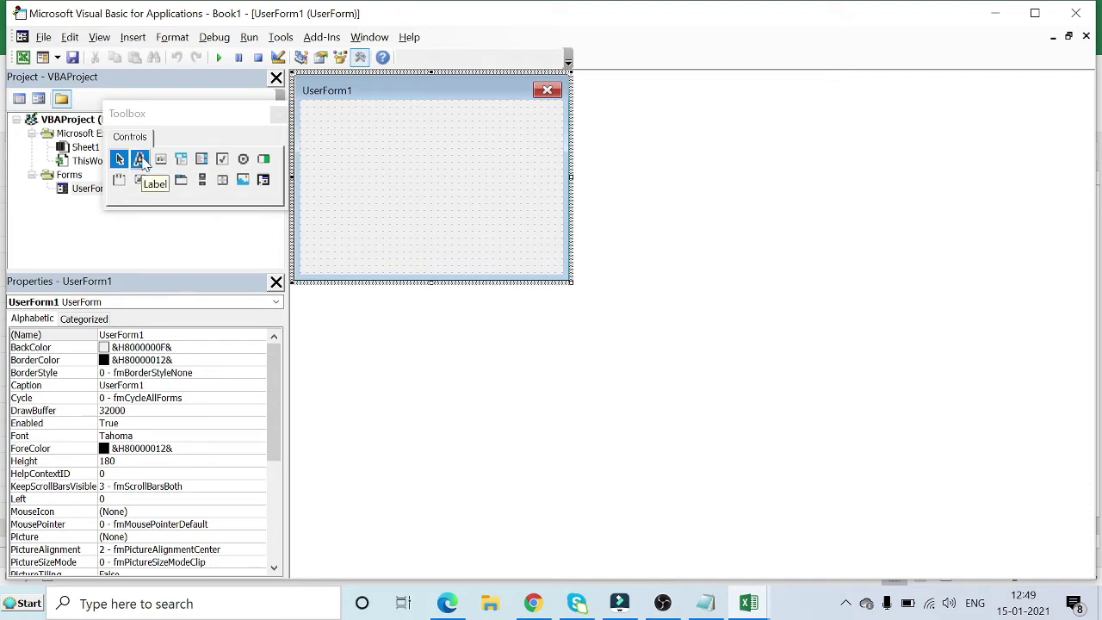
# Draw Label1 and Label2 stacked on UserForm1, then select Label1.
pyautogui.moveTo(142, 163); pyautogui.dragTo(352, 126)
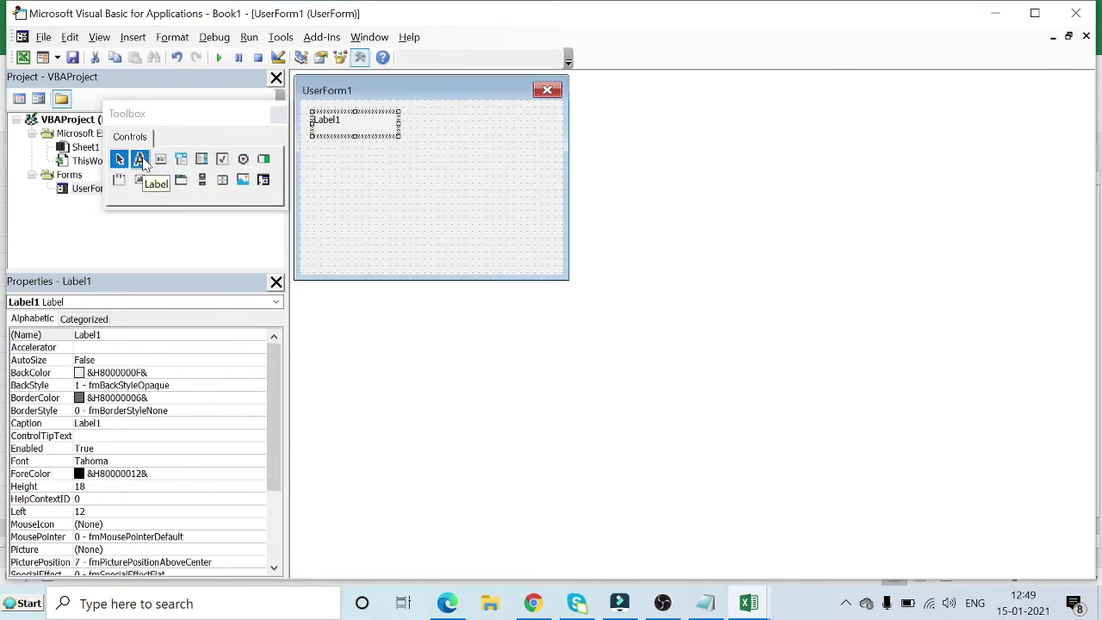
pyautogui.moveTo(142, 164); pyautogui.dragTo(352, 181)
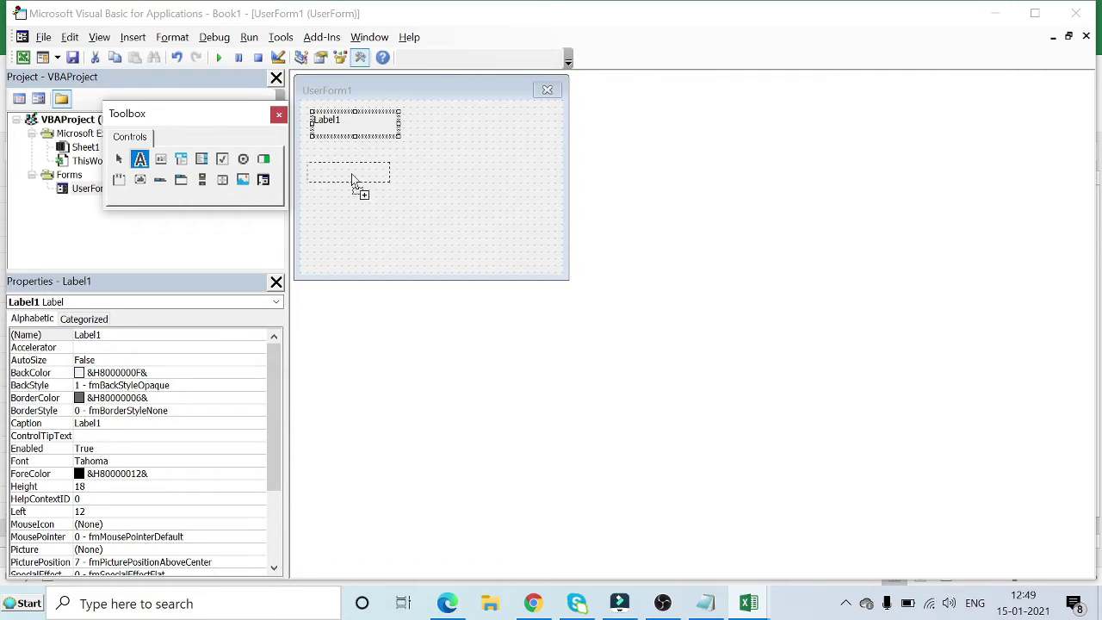
pyautogui.moveTo(351, 181); pyautogui.dragTo(355, 181)
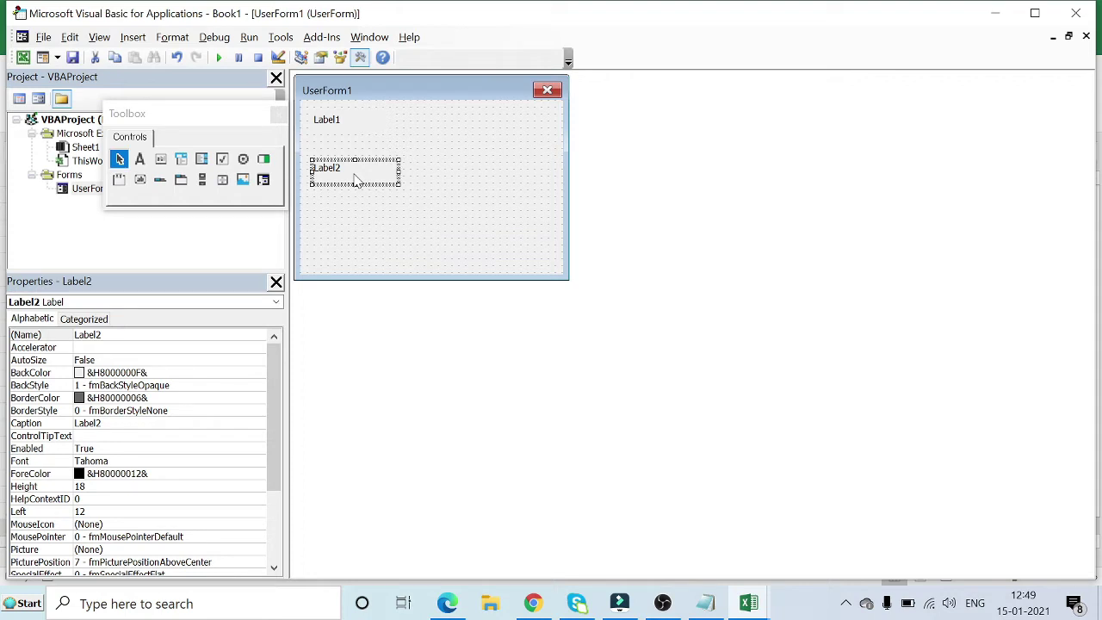
pyautogui.click(340, 127)
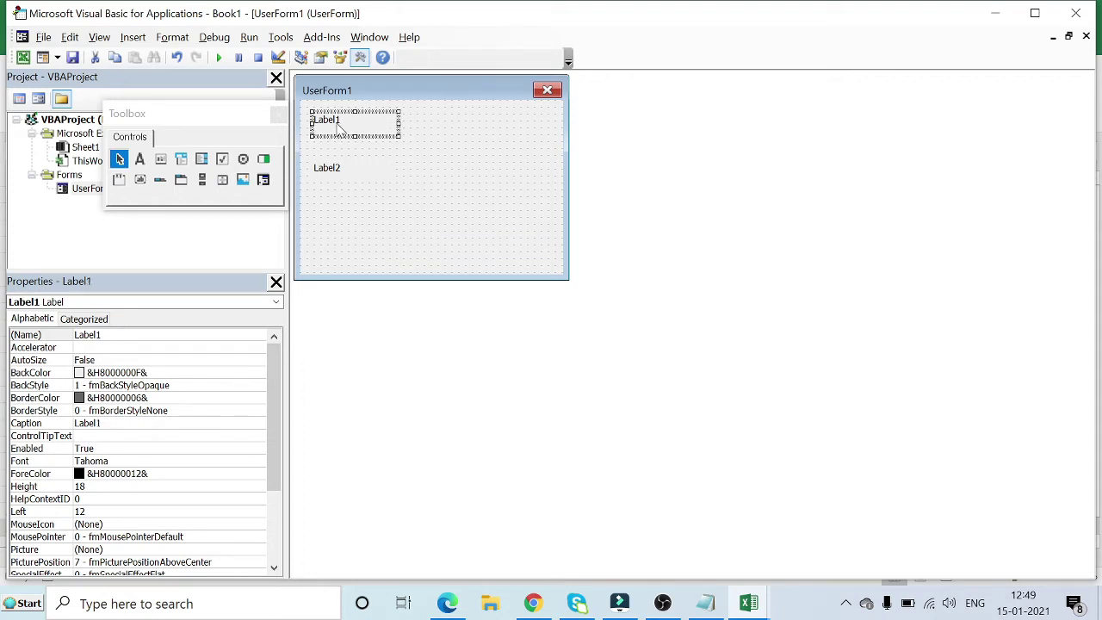
pyautogui.click(320, 59)
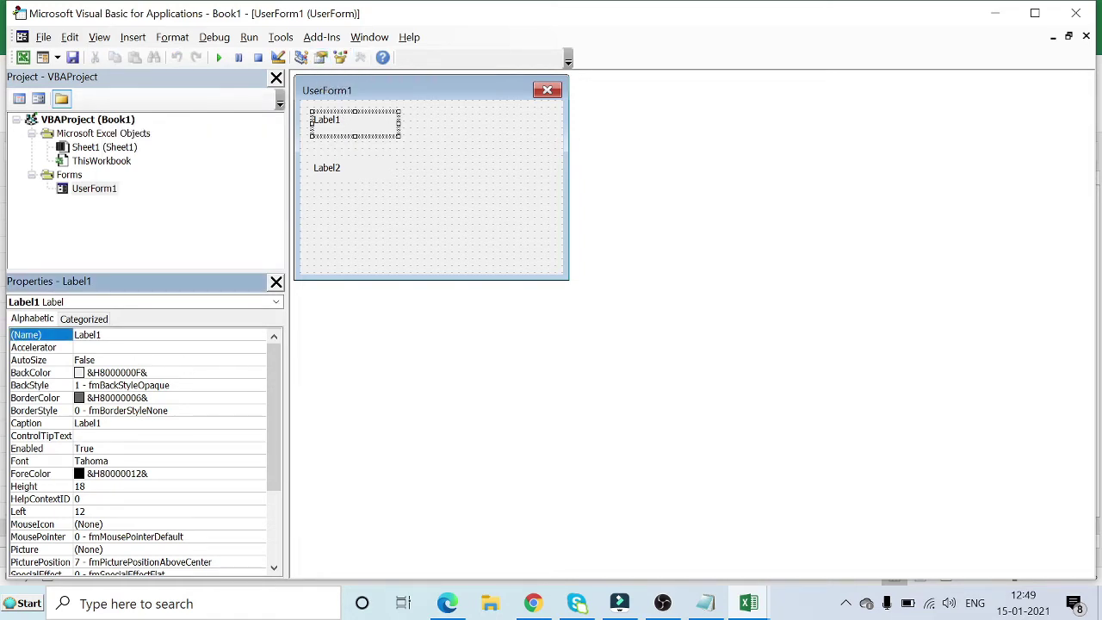
# Set Label1's Caption to 'User Name'.
pyautogui.click(111, 424)
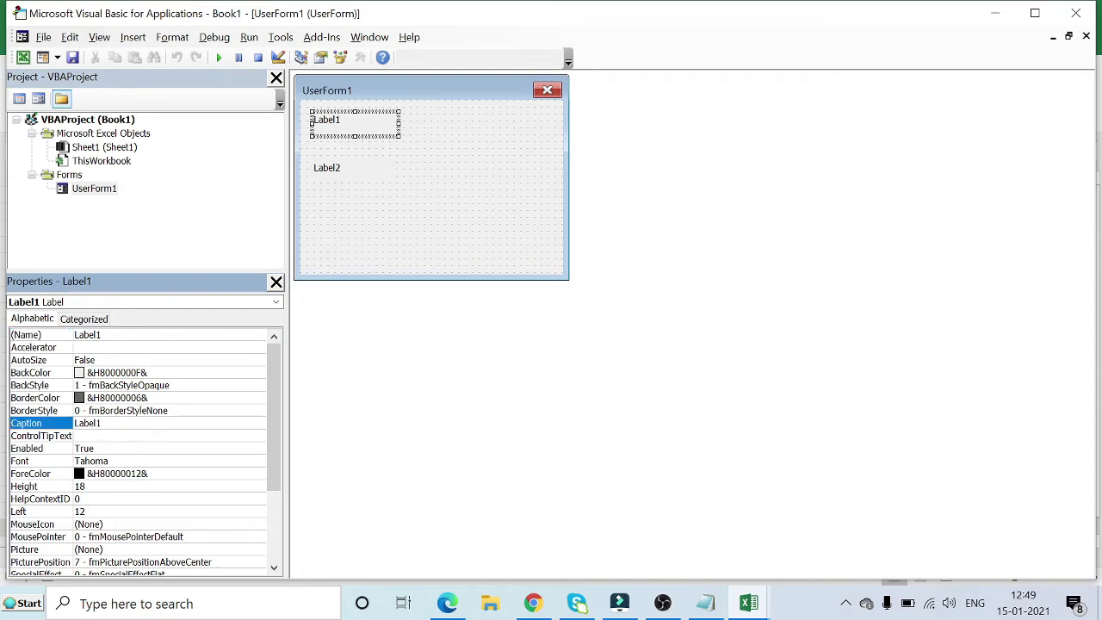
pyautogui.doubleClick(68, 425)
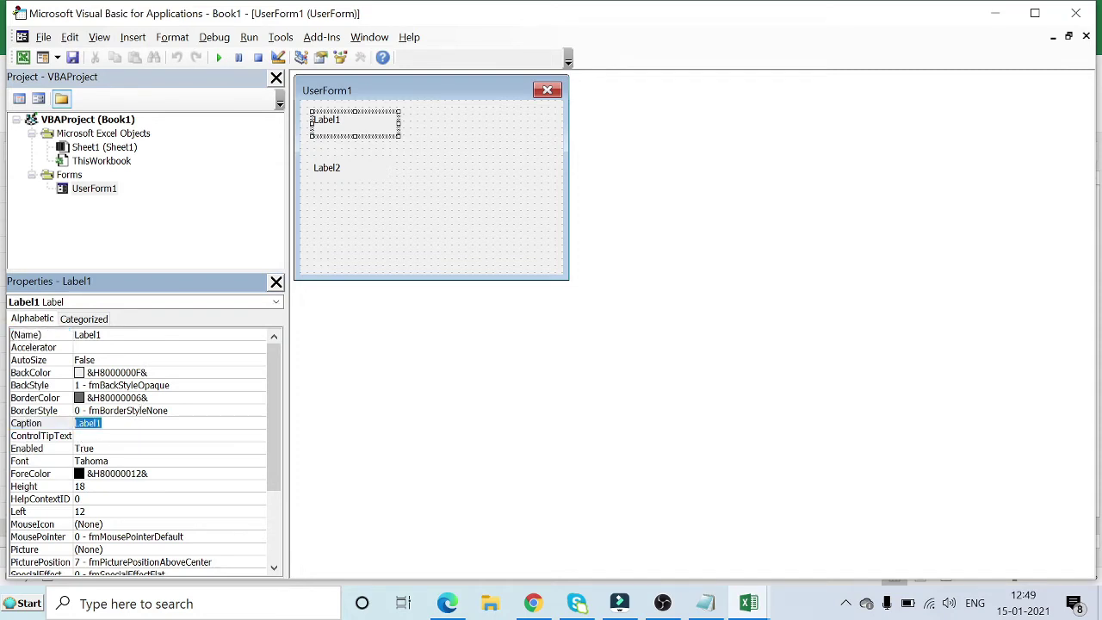
pyautogui.write('uSE')
pyautogui.write('R')
pyautogui.press('BackSpace')
pyautogui.press('BackSpace')
pyautogui.press('BackSpace')
pyautogui.press('BackSpace')
pyautogui.write('User N')
pyautogui.write('ame')
# Set Label2's Caption to 'Passcode'.
pyautogui.click(375, 176)
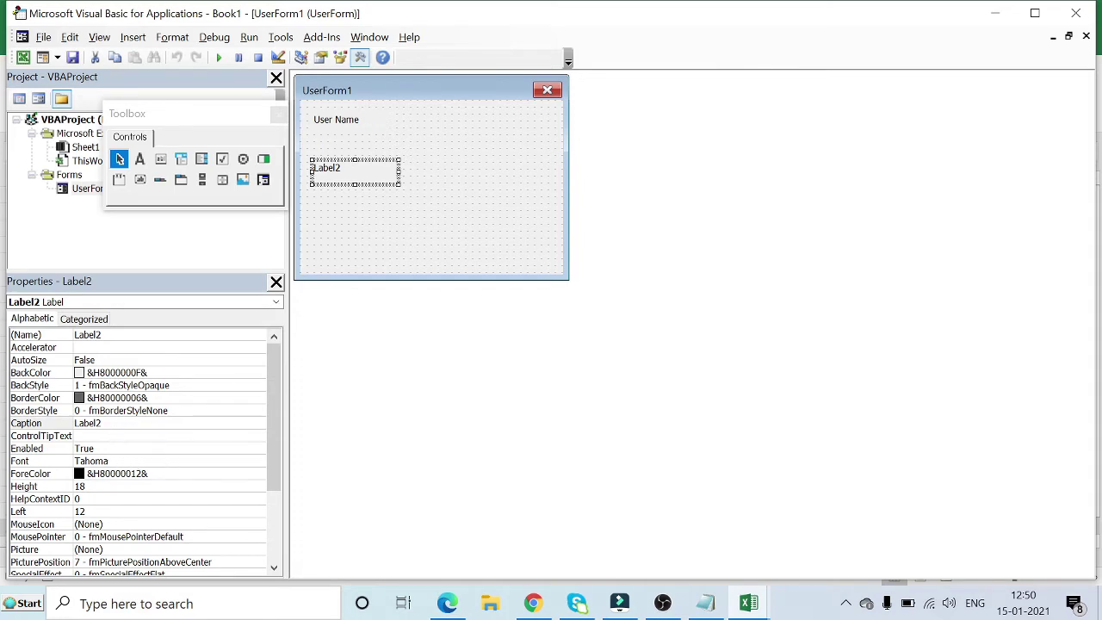
pyautogui.click(73, 428)
pyautogui.click(73, 424)
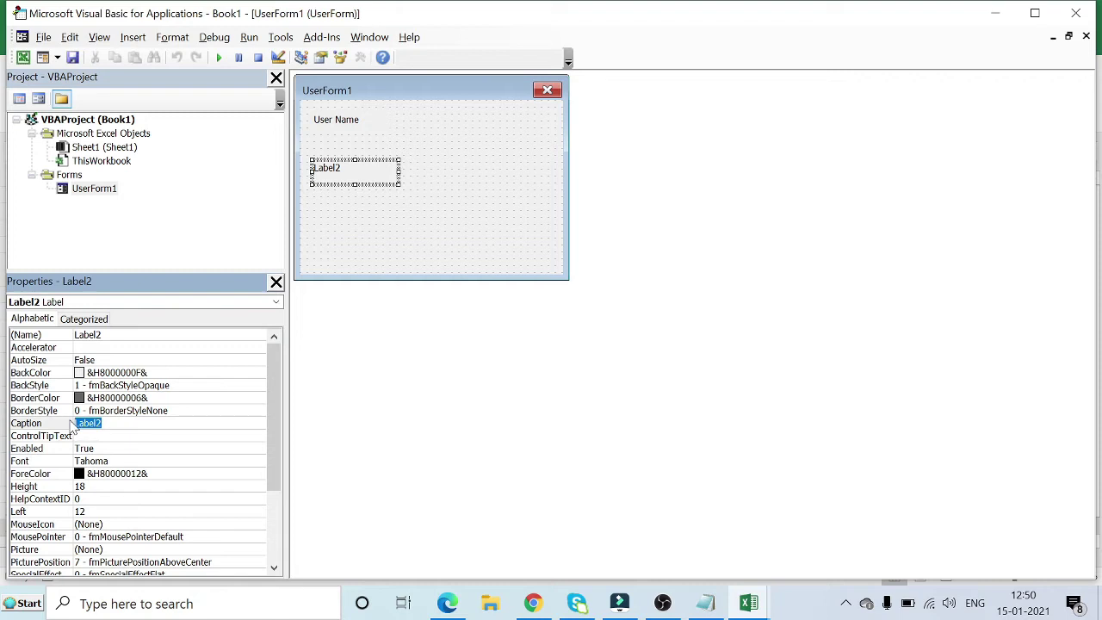
pyautogui.write('Pass')
pyautogui.write('code')
pyautogui.click(356, 234)
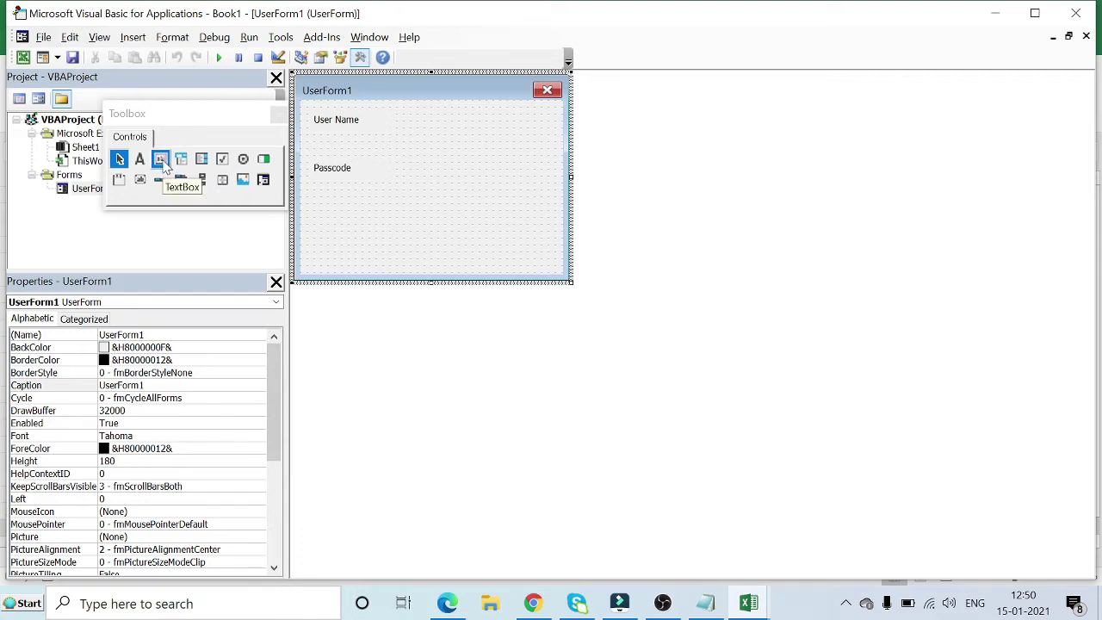
# Place text boxes beside the User Name and Passcode labels.
pyautogui.moveTo(165, 166); pyautogui.dragTo(483, 130)
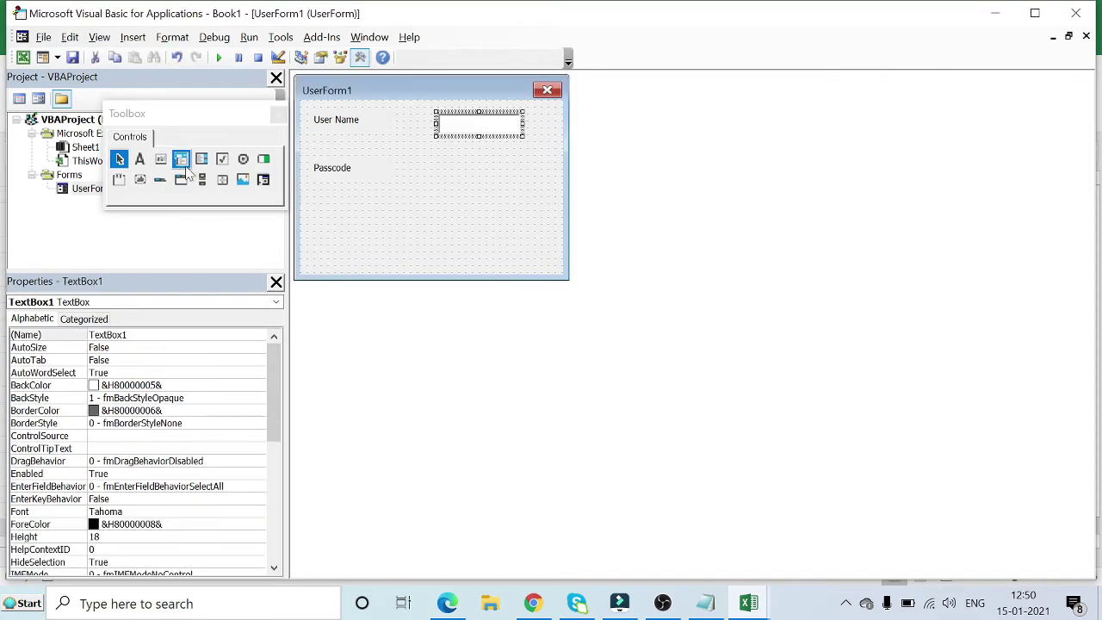
pyautogui.moveTo(169, 164); pyautogui.dragTo(478, 171)
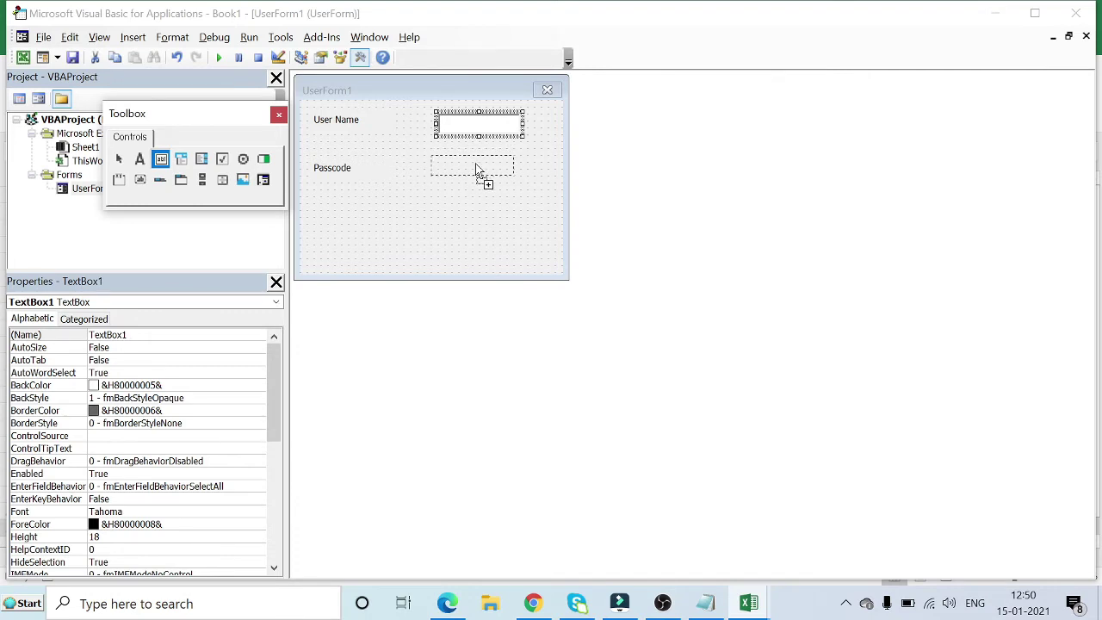
pyautogui.moveTo(481, 170); pyautogui.dragTo(487, 173)
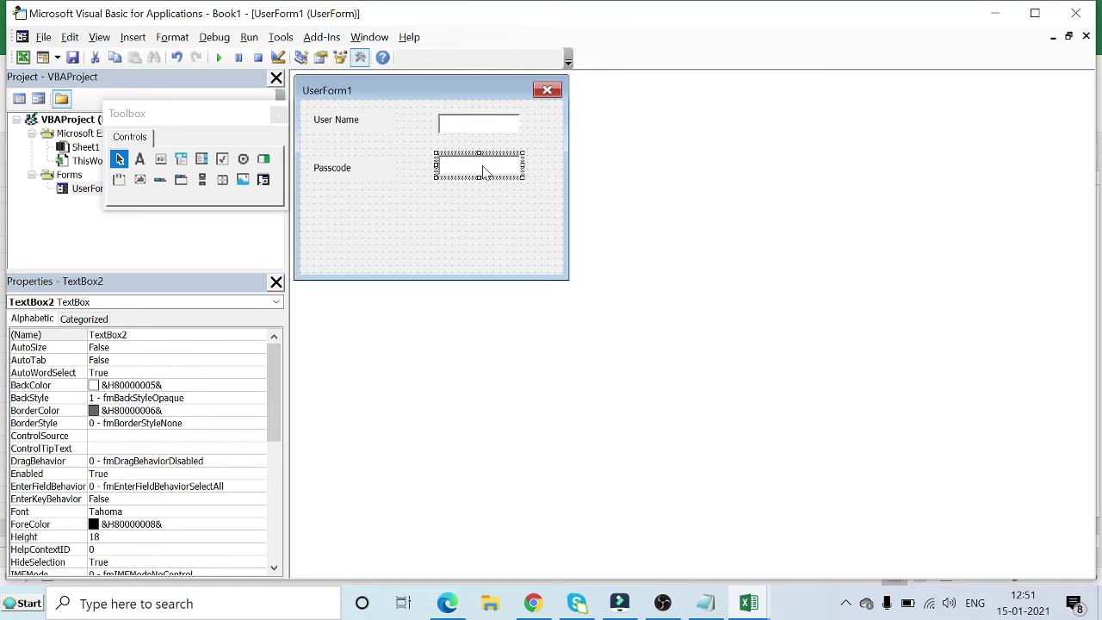
# Rename the text box beside User Name to txtuser.
pyautogui.click(482, 136)
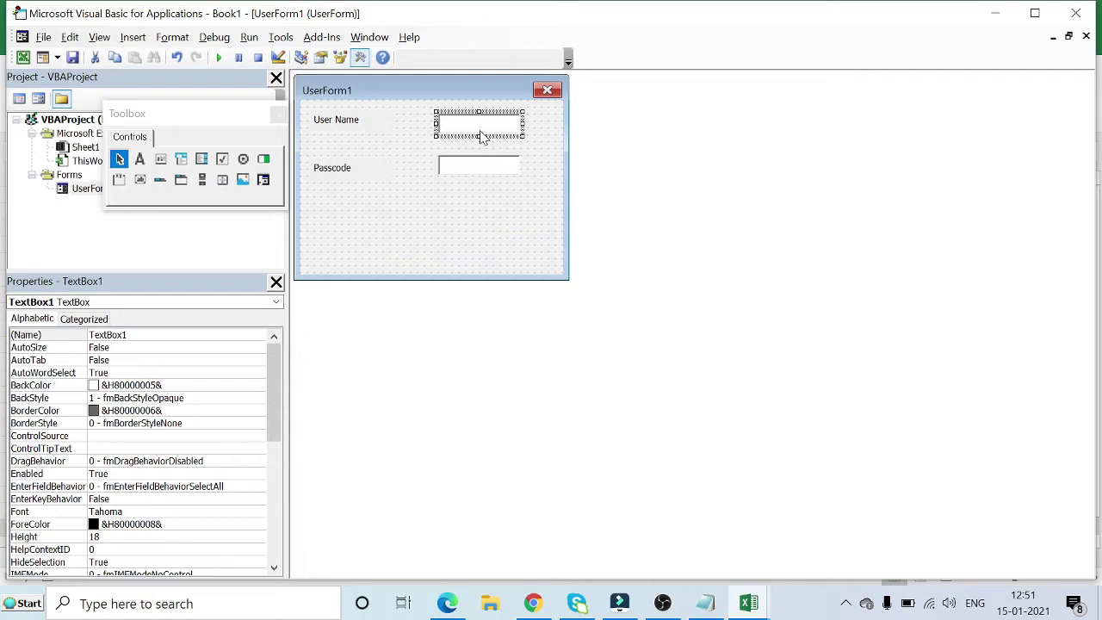
pyautogui.click(127, 335)
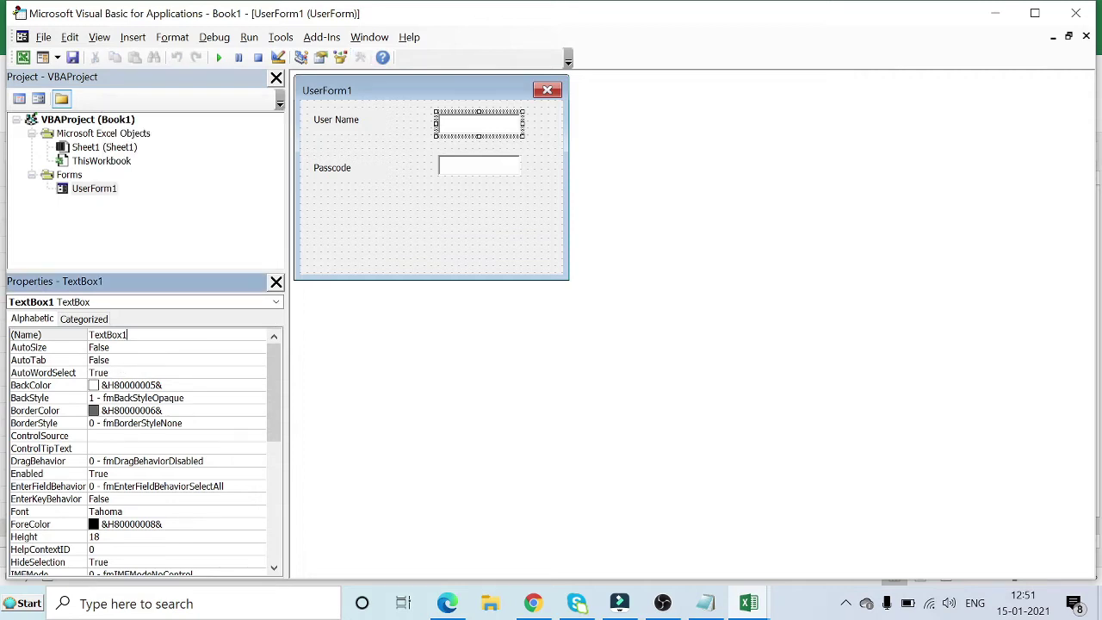
pyautogui.hotkey('shift', 'Left')
pyautogui.hotkey('shift', 'Left')
pyautogui.hotkey('shift', 'Left')
pyautogui.hotkey('shift', 'Left')
pyautogui.hotkey('shift', 'Left')
pyautogui.hotkey('shift', 'Left')
pyautogui.hotkey('shift', 'Left')
pyautogui.write('tex')
pyautogui.press('BackSpace')
pyautogui.press('BackSpace')
pyautogui.press('BackSpace')
pyautogui.write('txt')
pyautogui.write('us')
pyautogui.write('er')
# Rename the text box beside Passcode to txtpasscode.
pyautogui.click(480, 175)
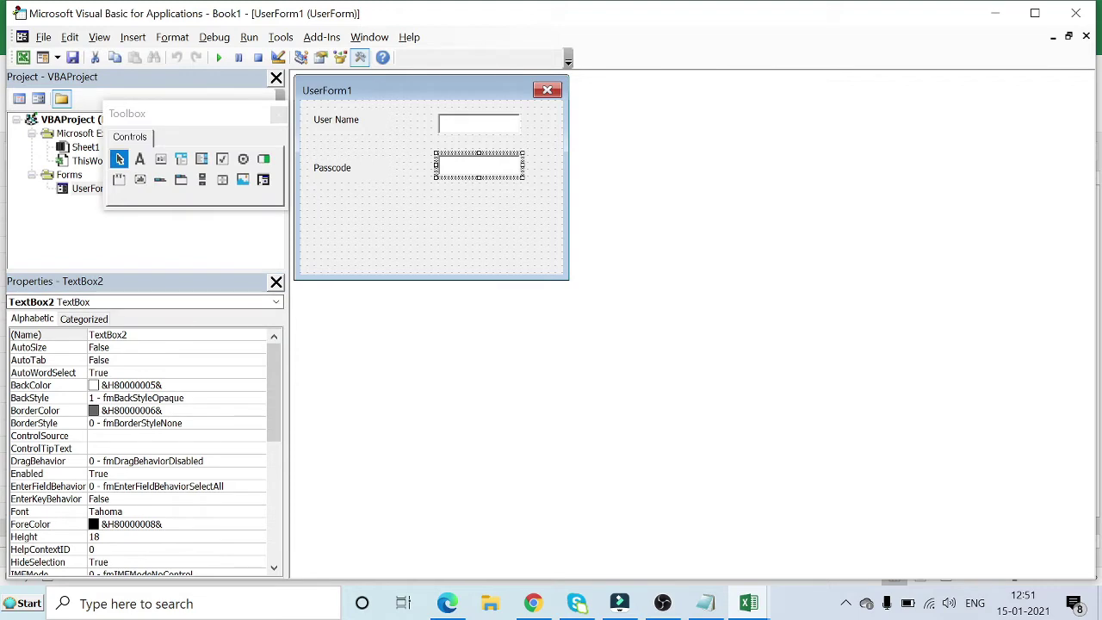
pyautogui.moveTo(129, 335); pyautogui.dragTo(88, 336)
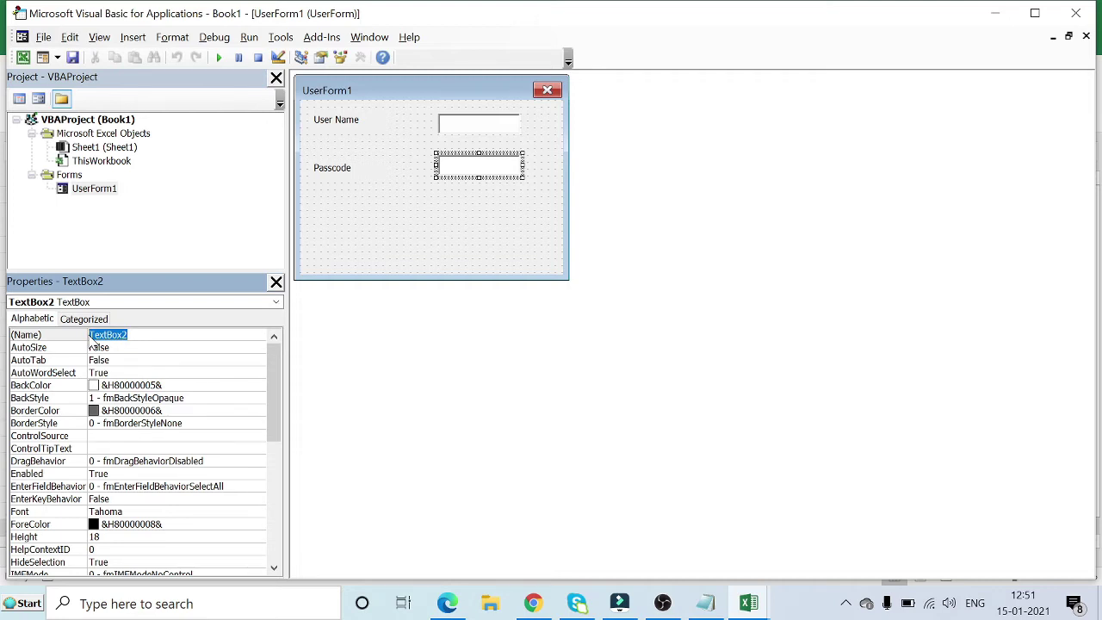
pyautogui.write('txt')
pyautogui.write('pass')
pyautogui.write('word')
pyautogui.press('BackSpace')
pyautogui.press('BackSpace')
pyautogui.press('BackSpace')
pyautogui.press('BackSpace')
pyautogui.press('BackSpace')
pyautogui.write('scode')
pyautogui.click(364, 245)
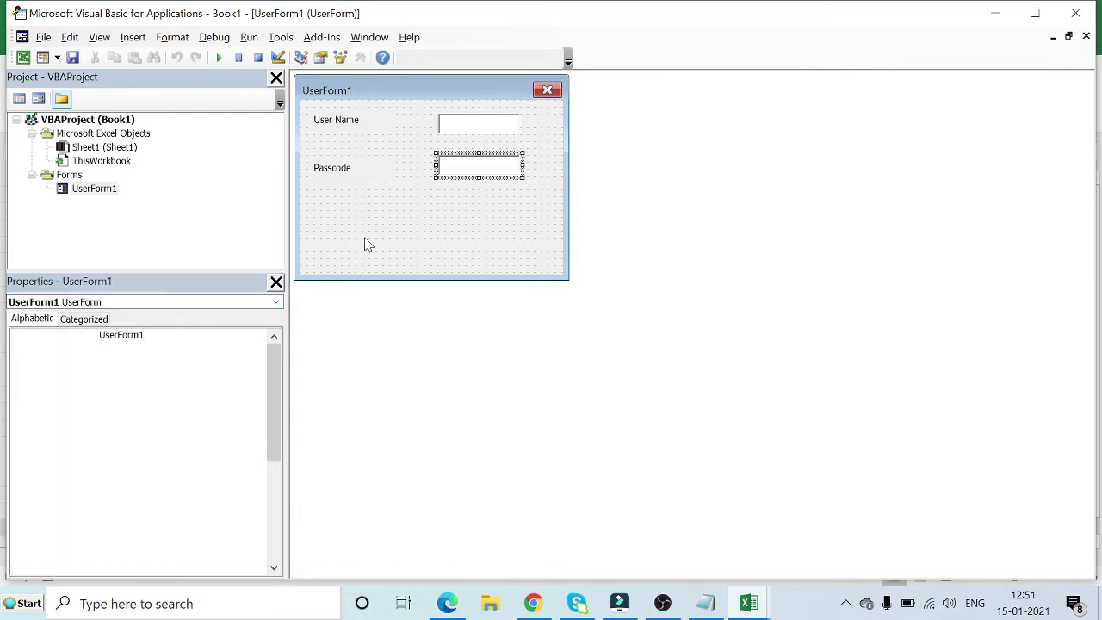
# Check the names of both labels and text boxes, then add a command button.
pyautogui.click(469, 171)
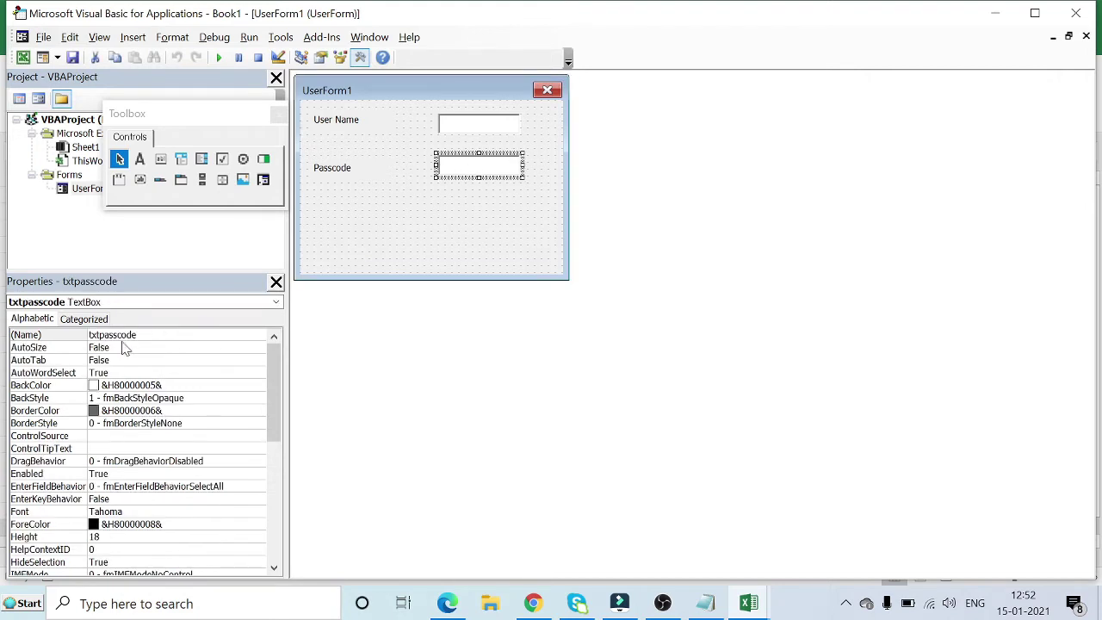
pyautogui.moveTo(137, 334); pyautogui.dragTo(89, 335)
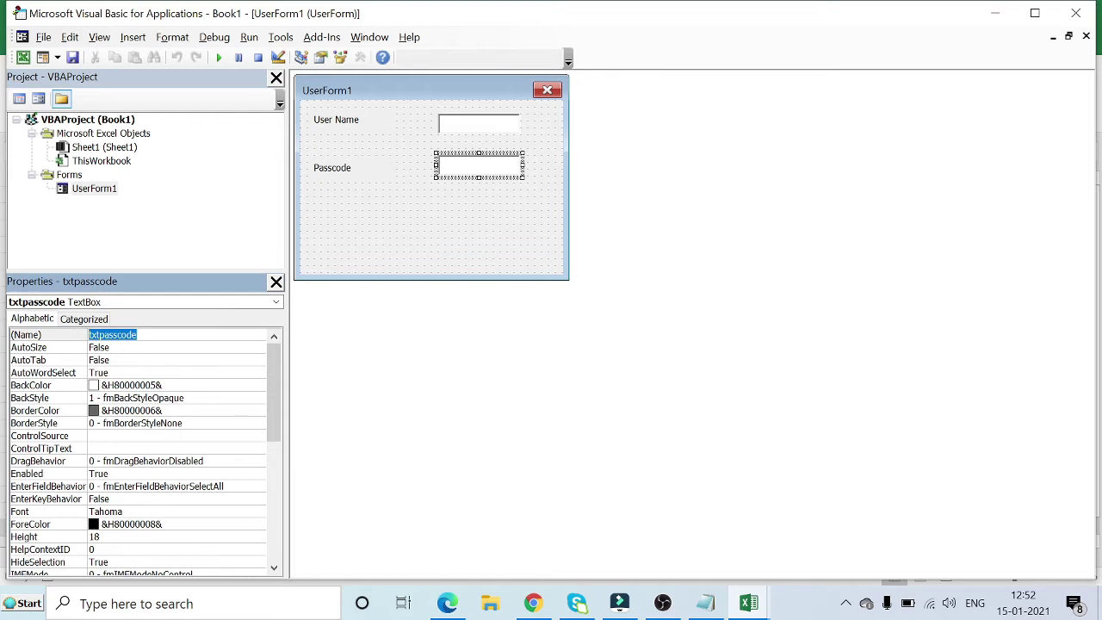
pyautogui.click(396, 238)
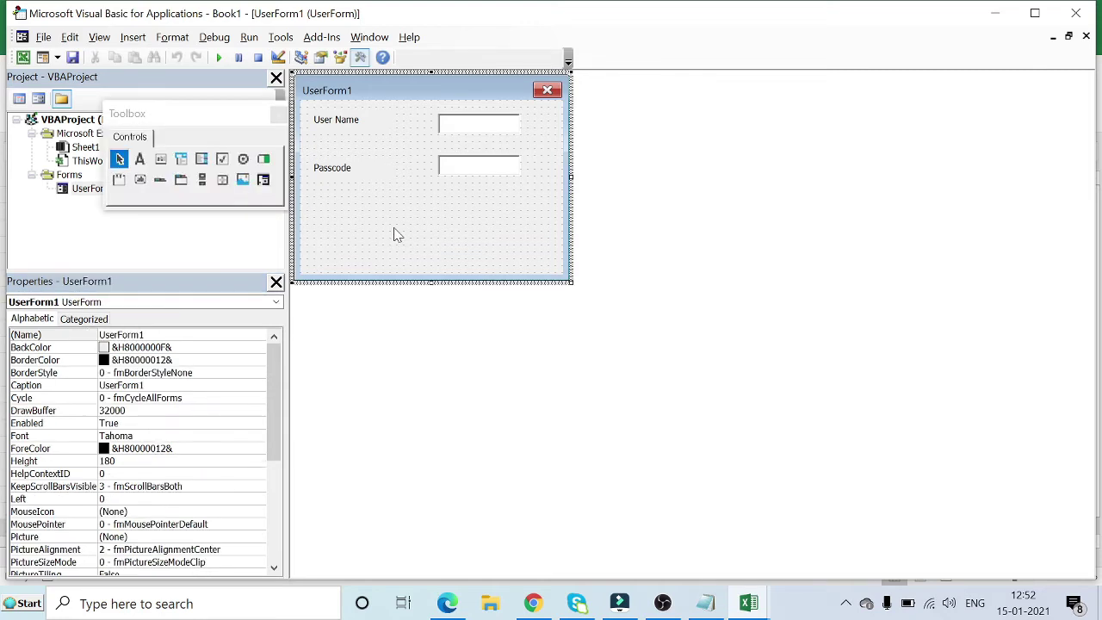
pyautogui.click(353, 172)
pyautogui.click(356, 129)
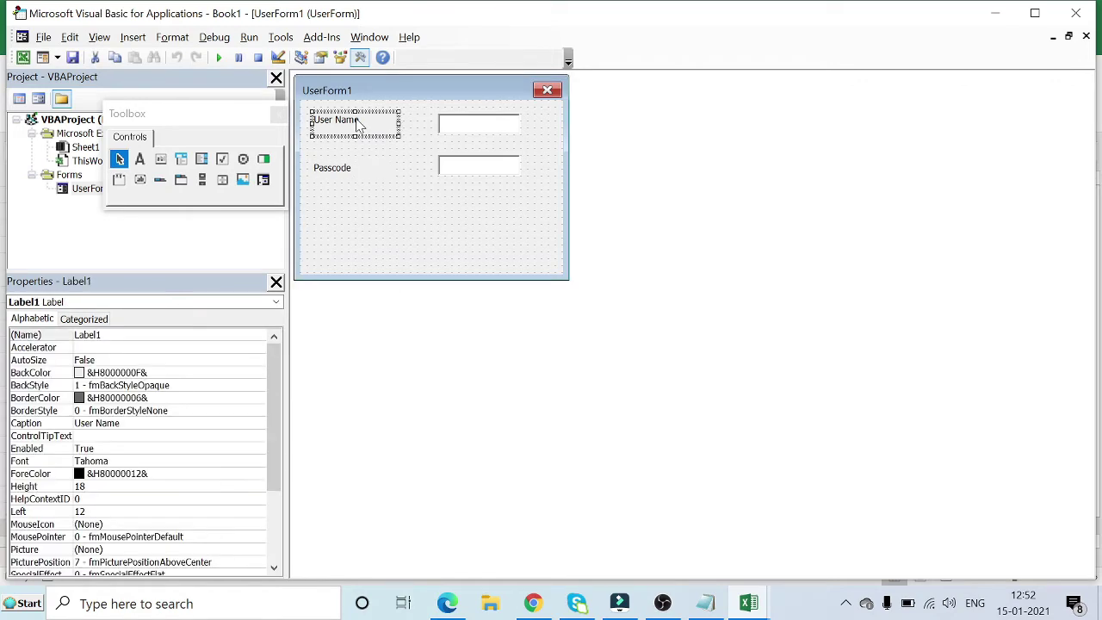
pyautogui.click(474, 132)
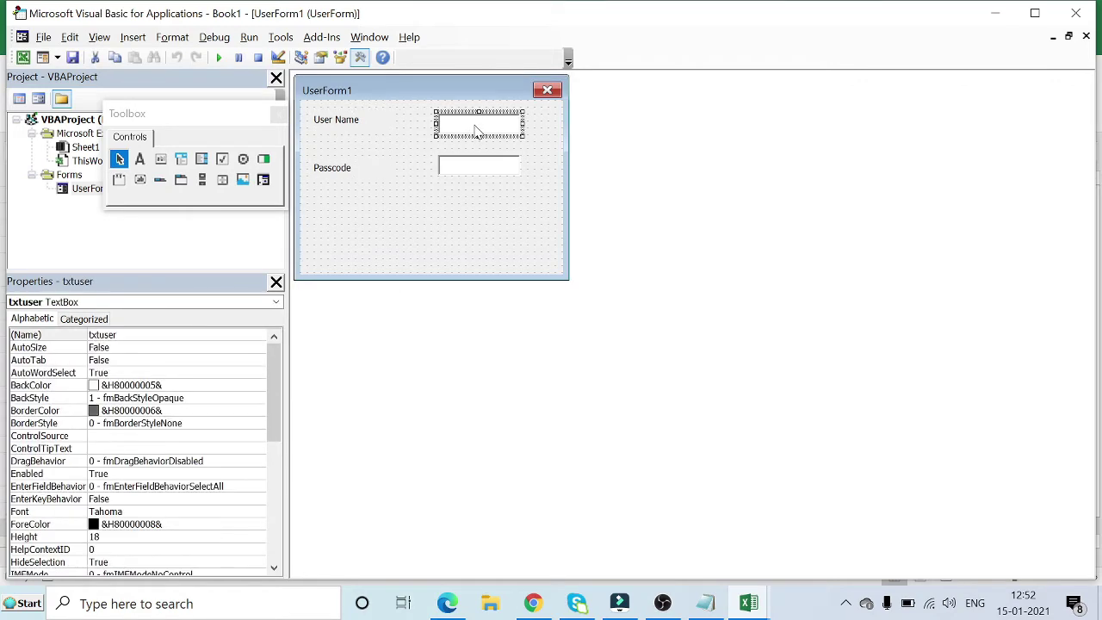
pyautogui.click(488, 169)
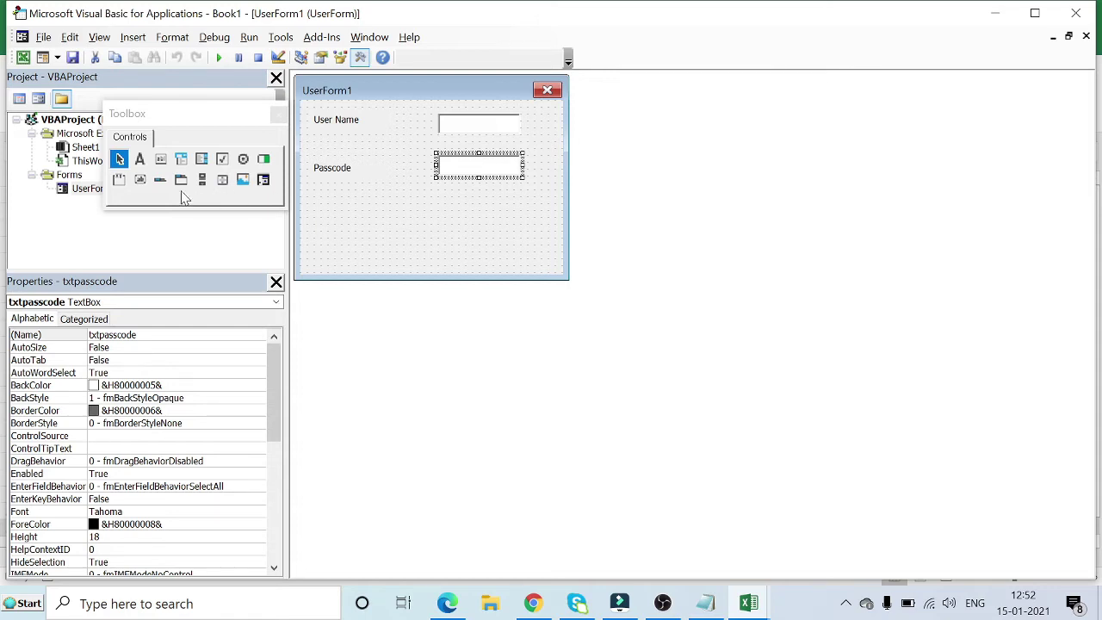
pyautogui.click(140, 180)
# Place a command button below the text boxes, named cmdlogin and captioned Login.
pyautogui.moveTo(143, 181); pyautogui.dragTo(420, 234)
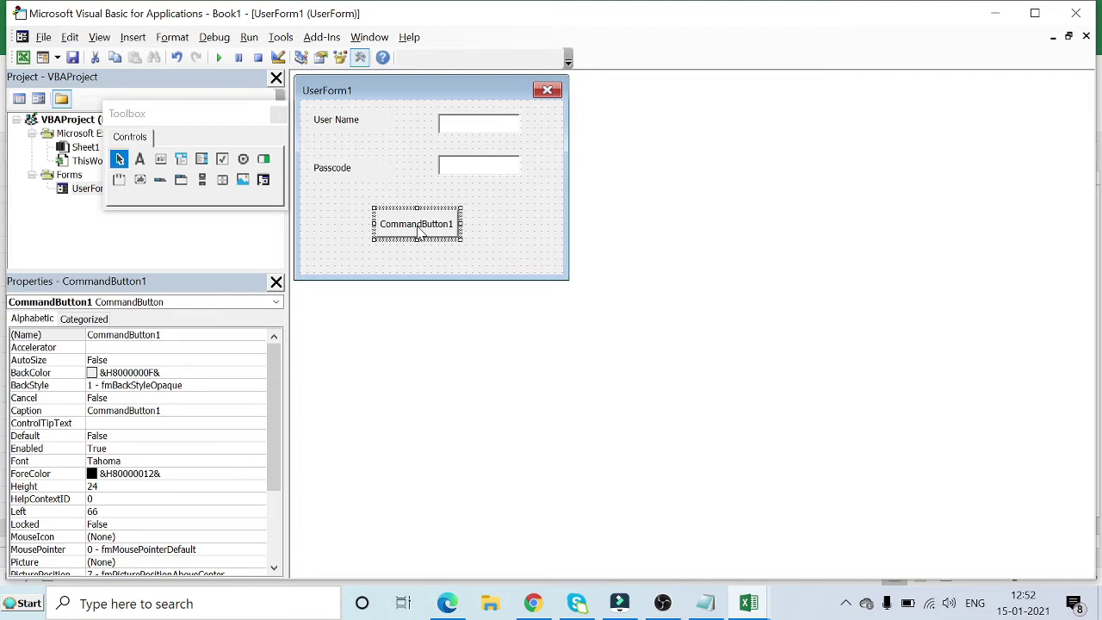
pyautogui.click(419, 234)
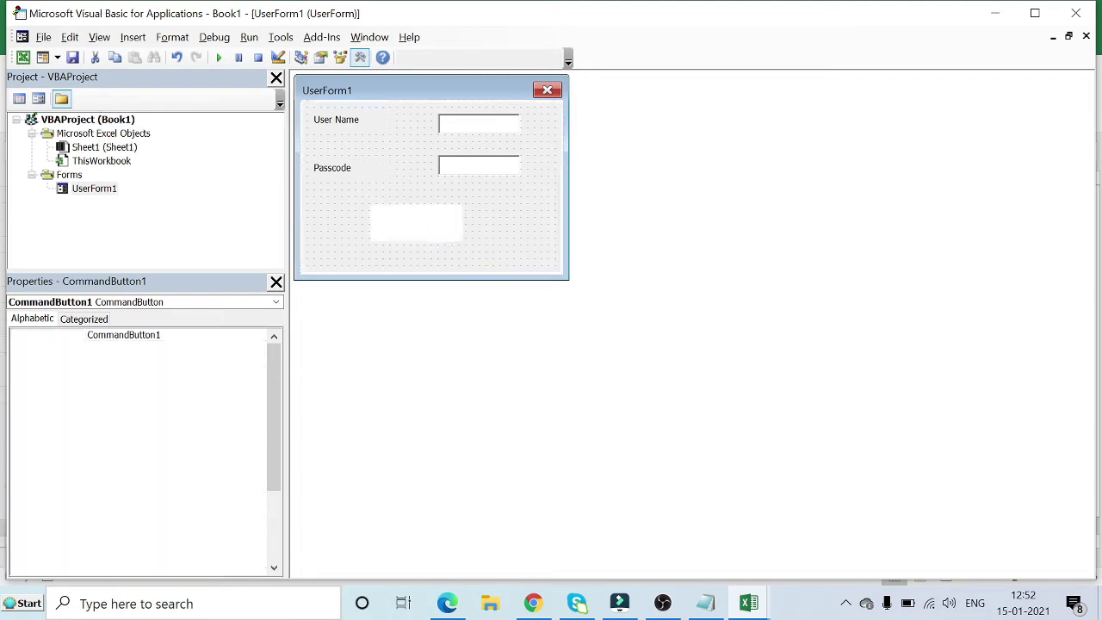
pyautogui.click(320, 58)
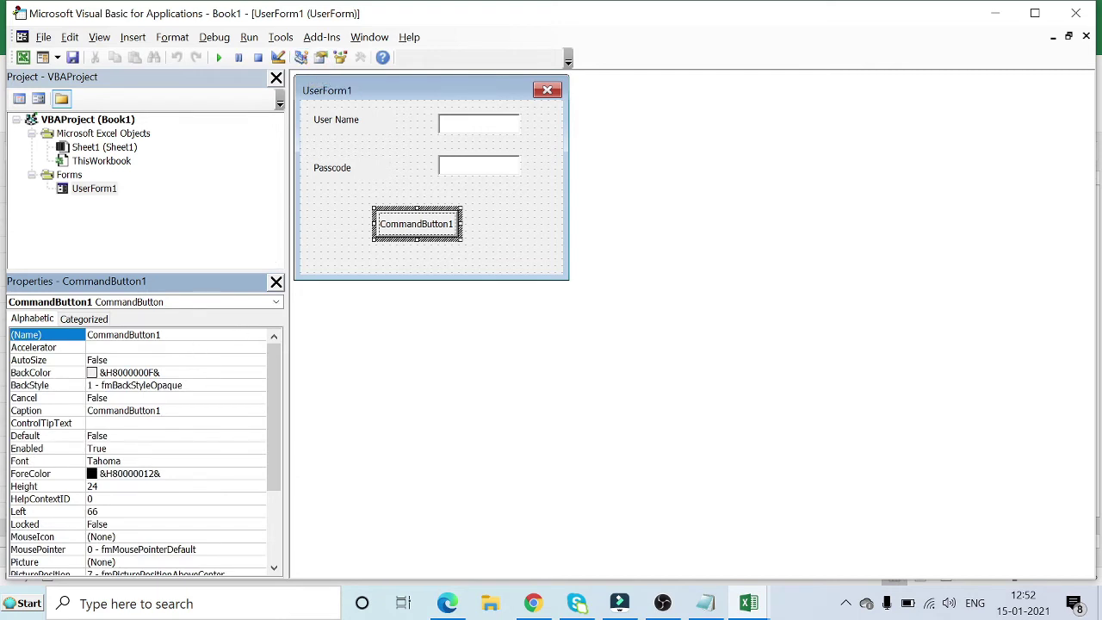
pyautogui.moveTo(162, 335); pyautogui.dragTo(87, 335)
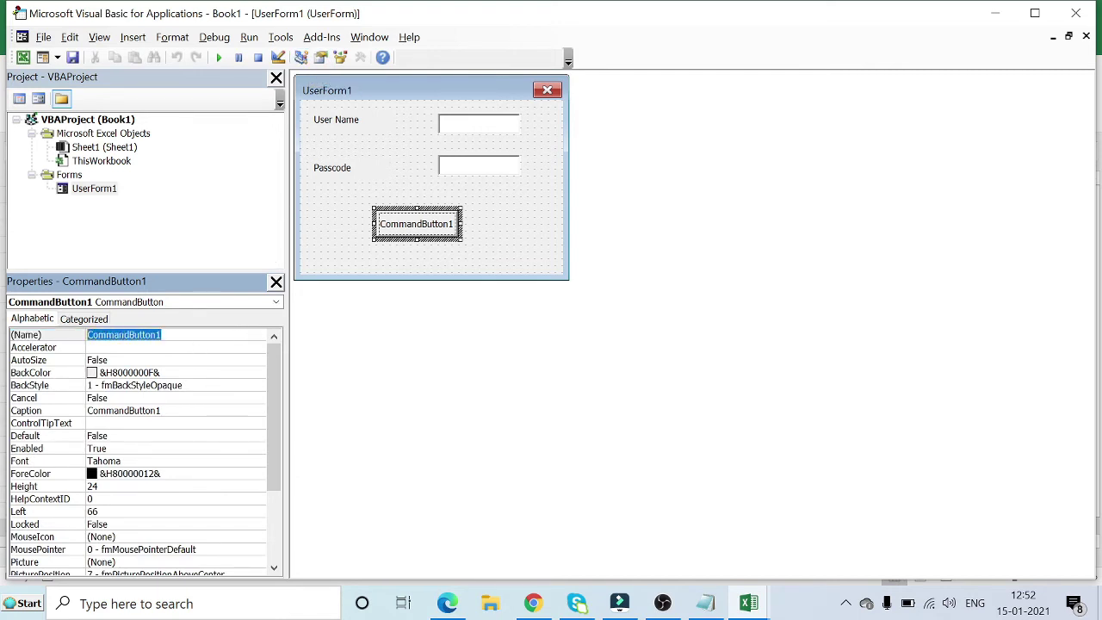
pyautogui.write('c')
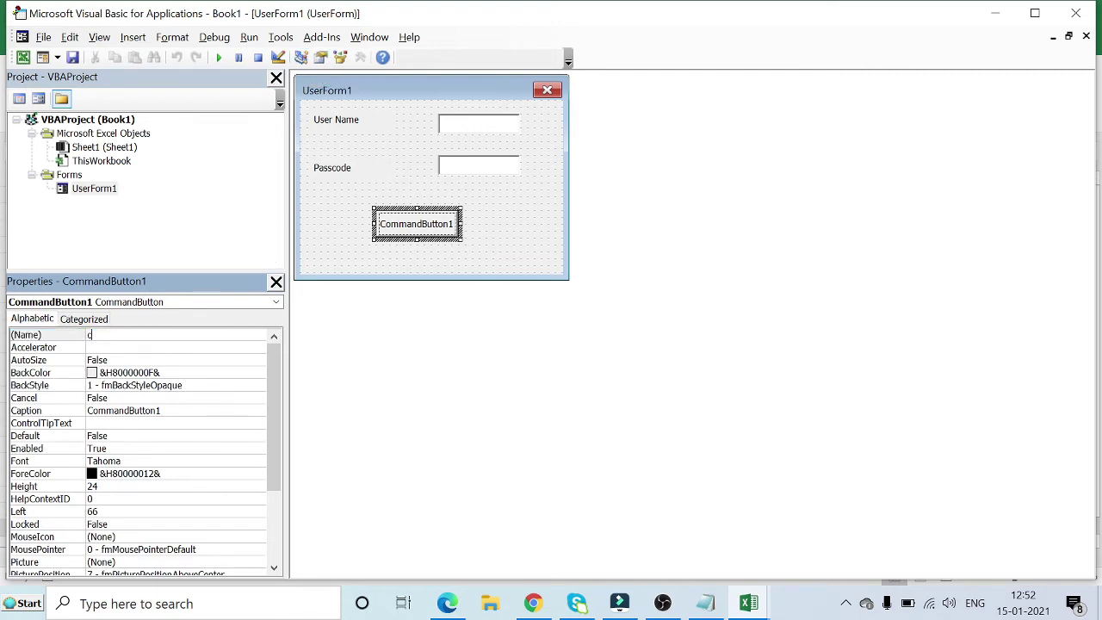
pyautogui.write('mdlo')
pyautogui.write('gin')
pyautogui.click(160, 411)
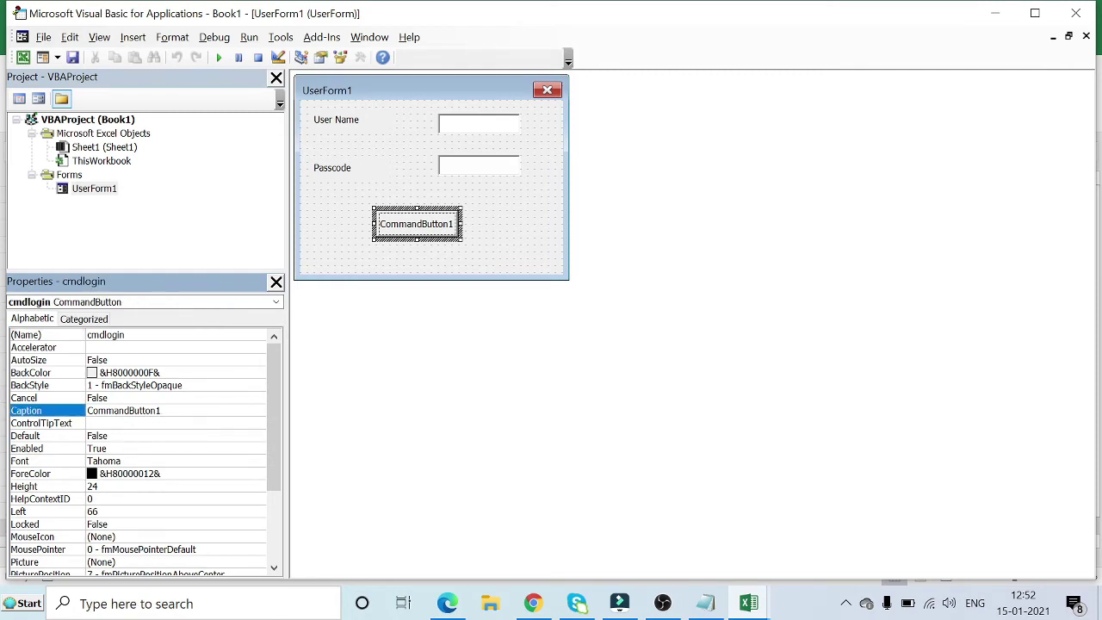
pyautogui.moveTo(162, 412); pyautogui.dragTo(83, 415)
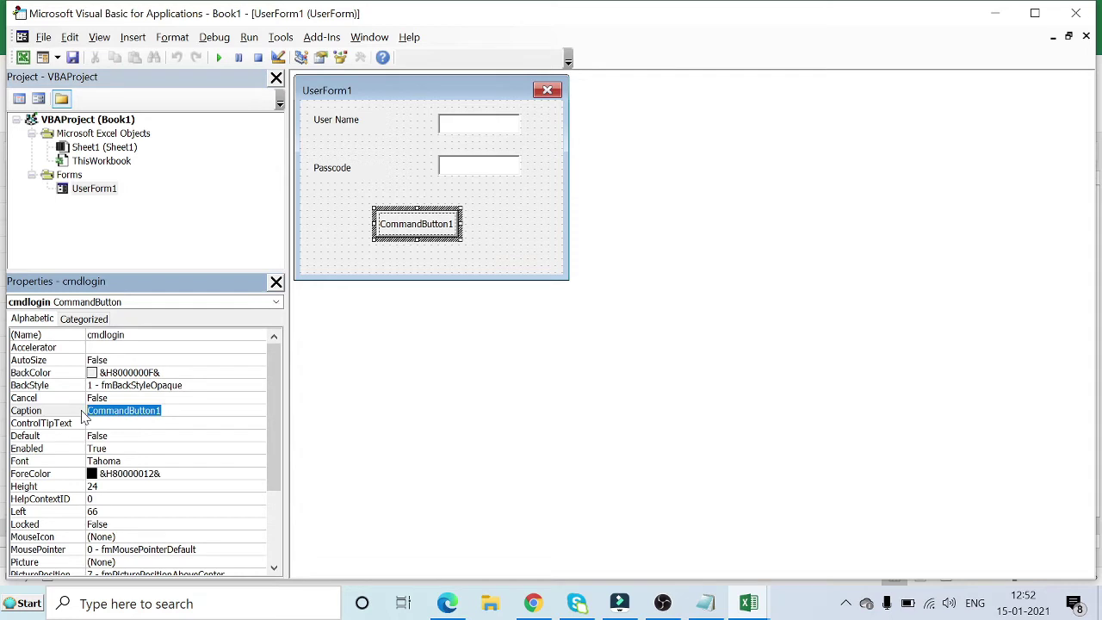
pyautogui.write('Login')
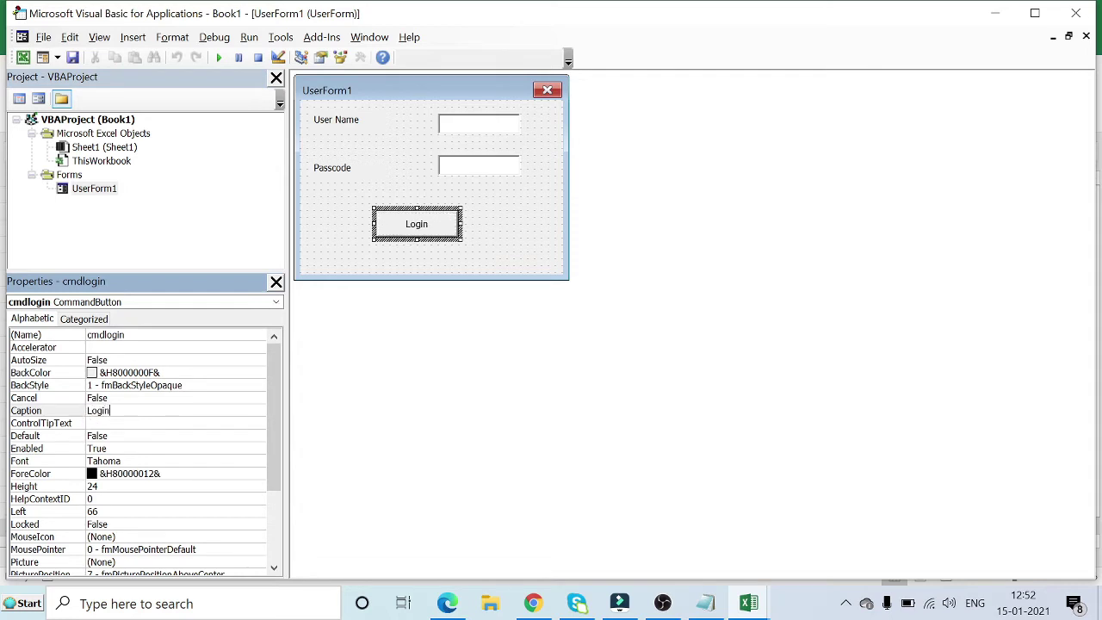
pyautogui.click(508, 250)
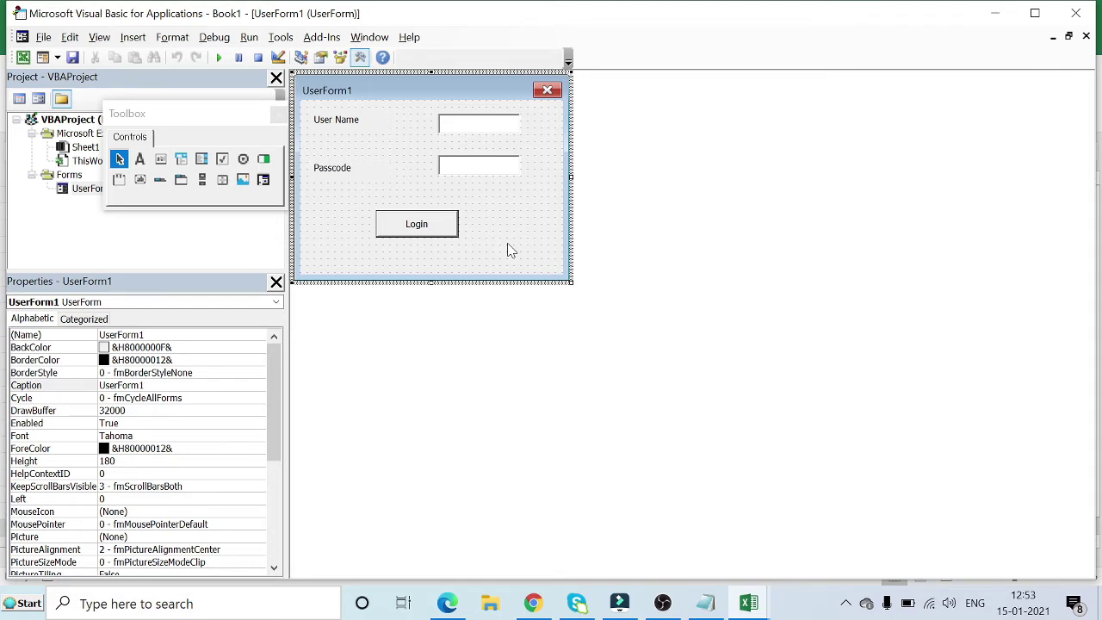
# Nudge the Login button slightly right and down into its final position.
pyautogui.click(420, 226)
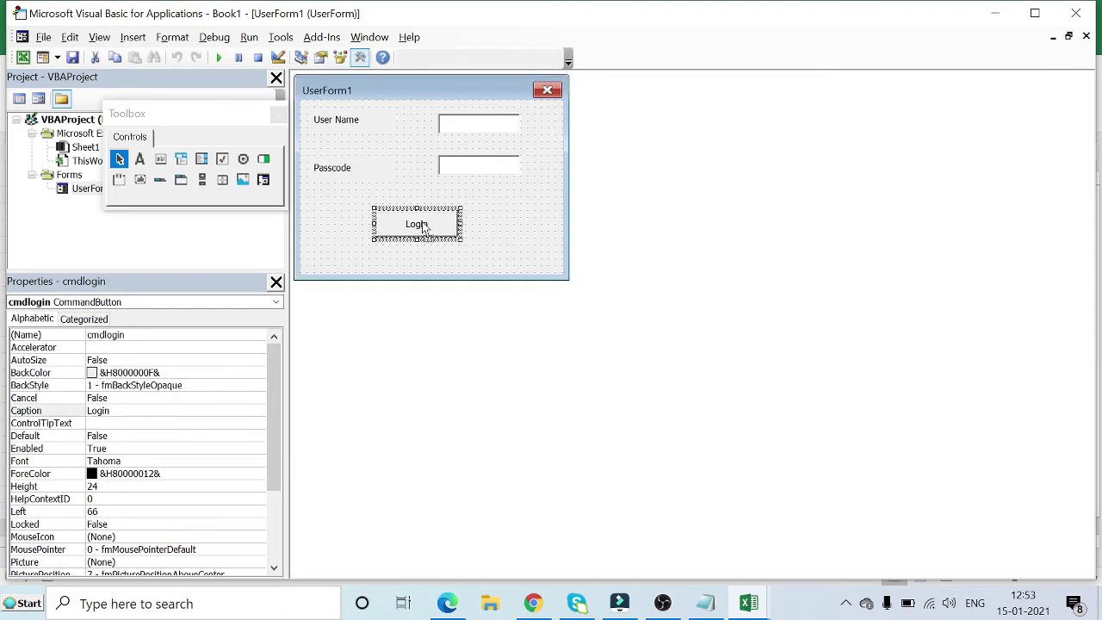
pyautogui.moveTo(430, 231); pyautogui.dragTo(438, 237)
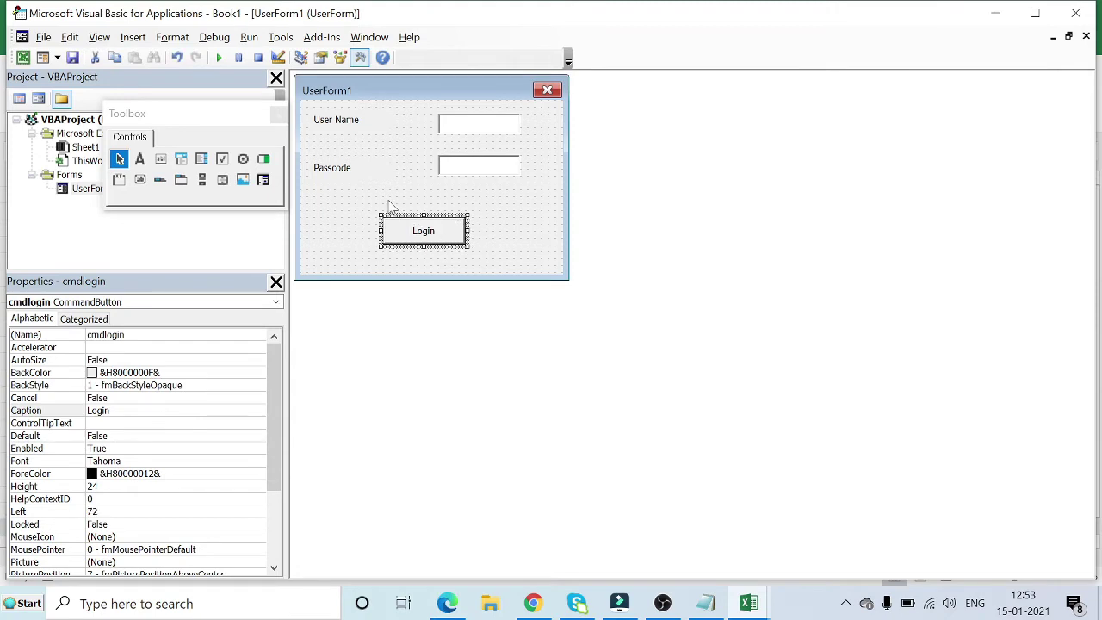
pyautogui.click(346, 172)
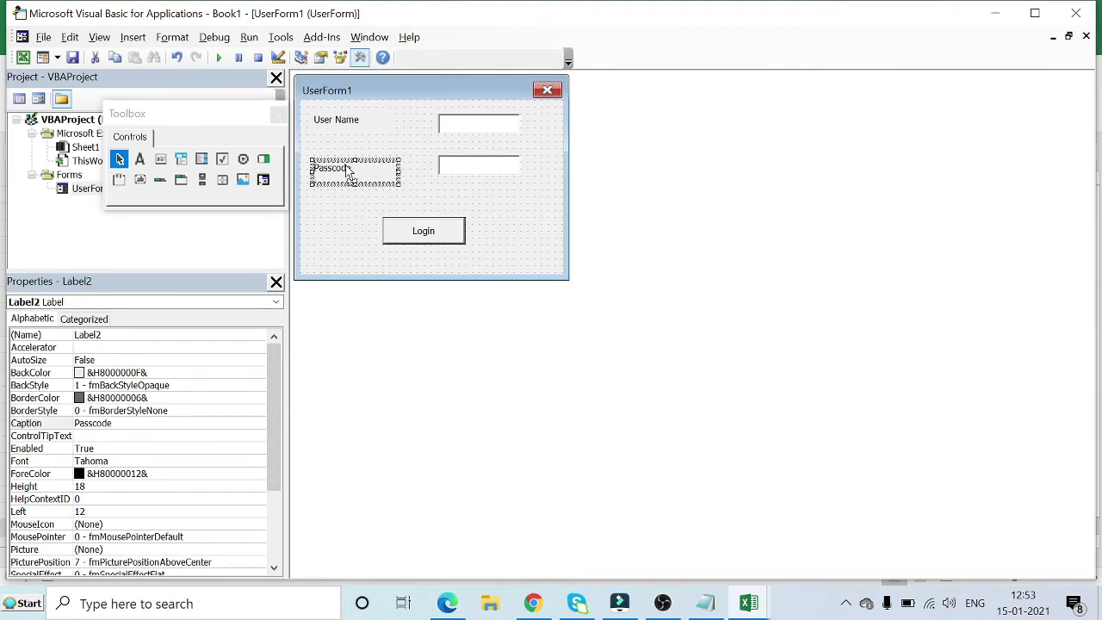
pyautogui.click(349, 173)
pyautogui.click(531, 207)
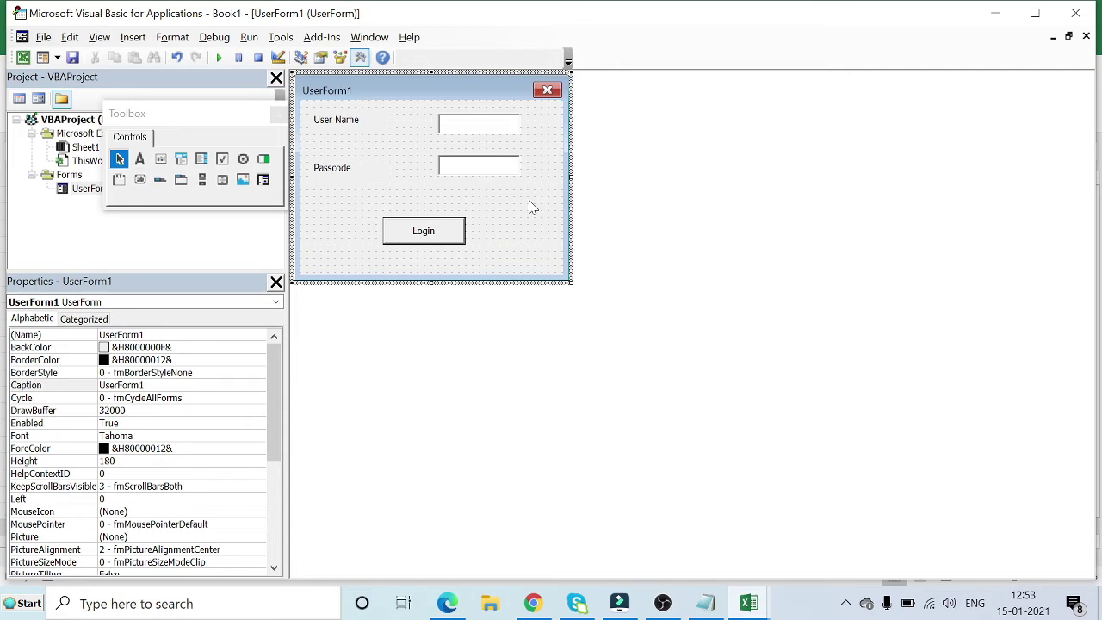
# Open the Login button's click code and paste 'Dim ws As Worksheet' from the Notepad notes.
pyautogui.doubleClick(424, 233)
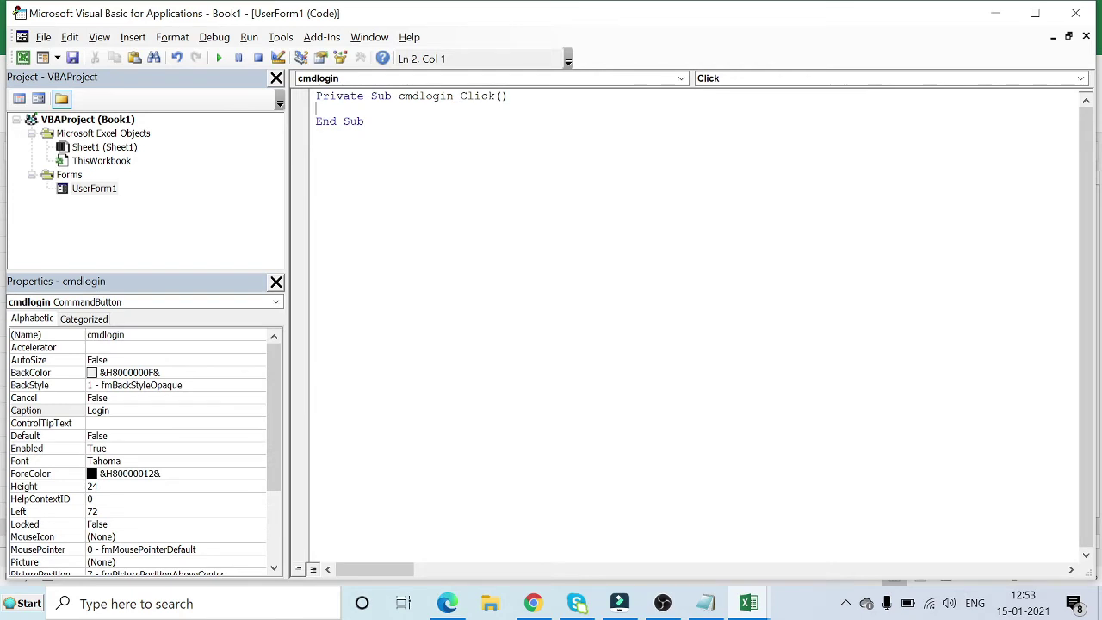
pyautogui.click(708, 606)
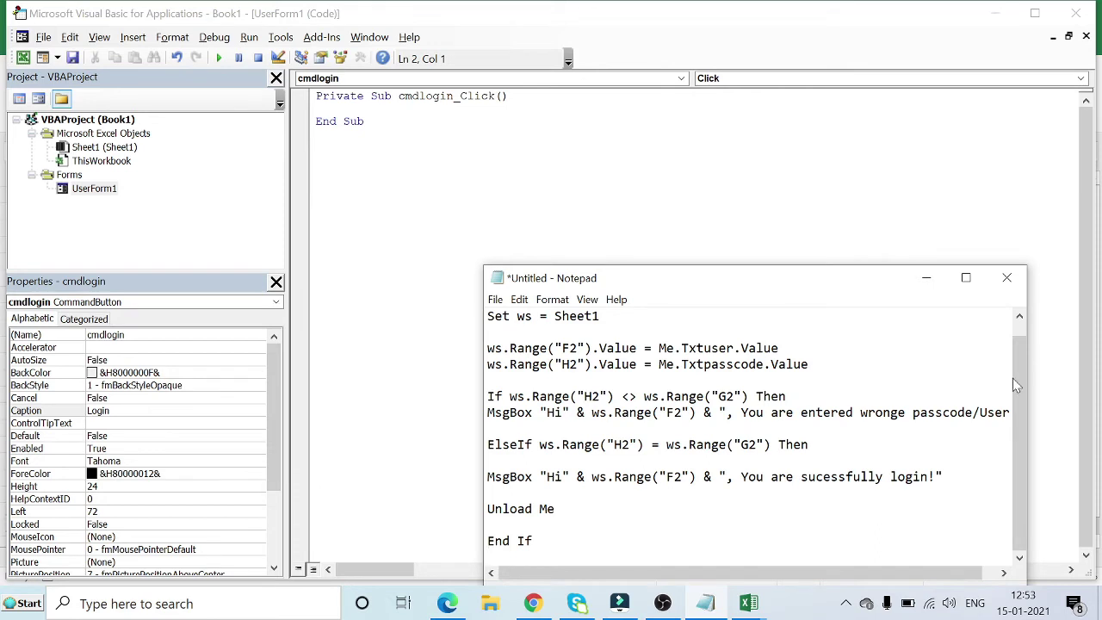
pyautogui.moveTo(1020, 381); pyautogui.dragTo(1022, 360)
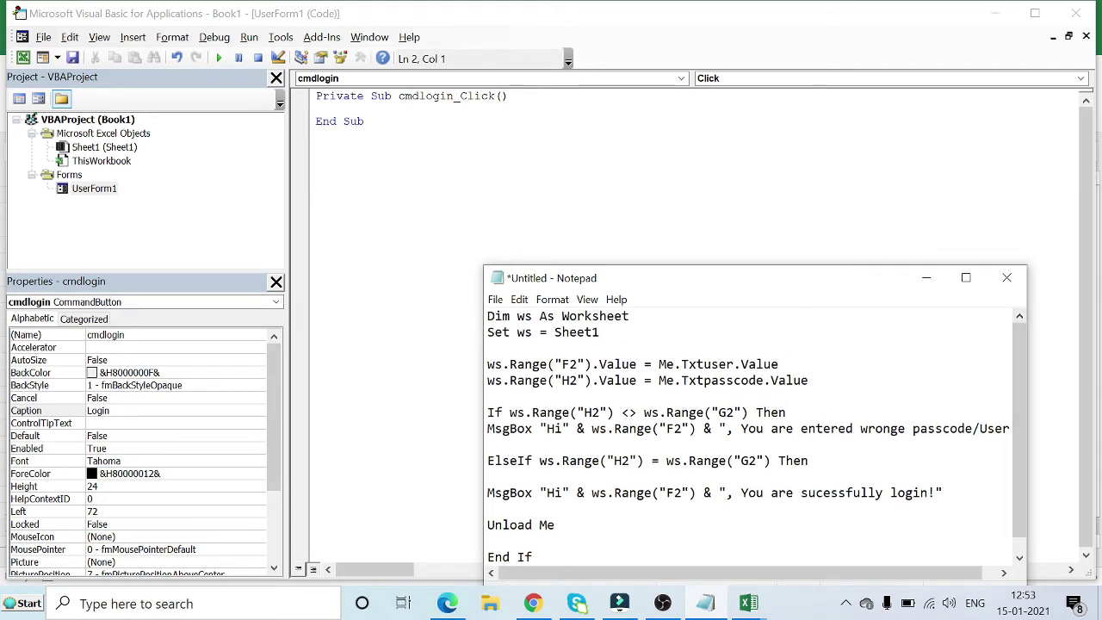
pyautogui.moveTo(487, 316); pyautogui.dragTo(599, 333)
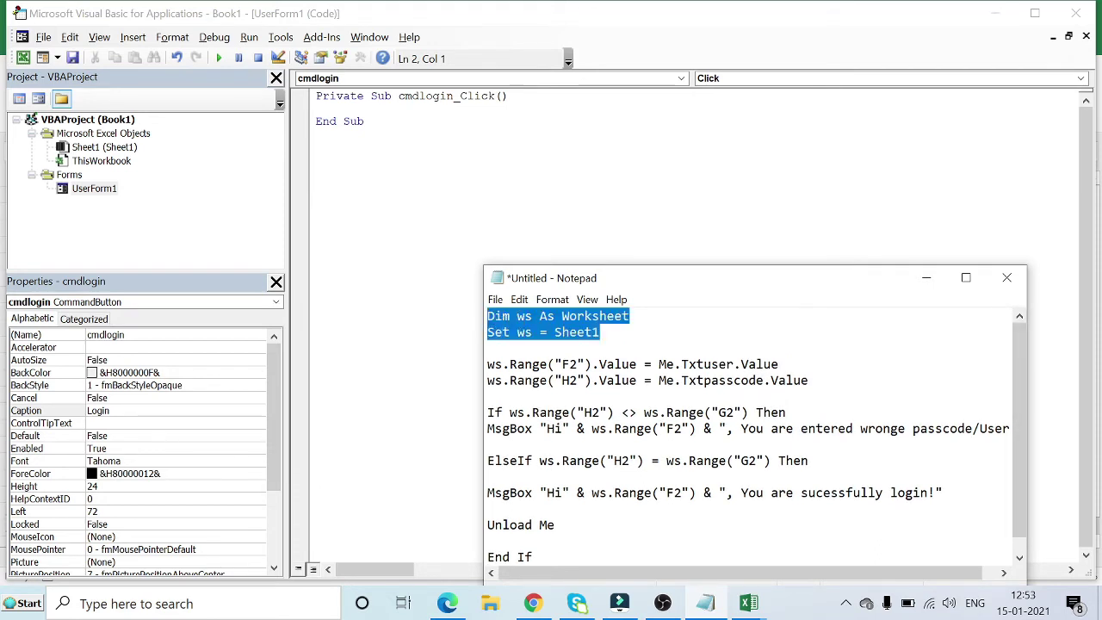
pyautogui.click(600, 332)
pyautogui.moveTo(629, 316); pyautogui.dragTo(487, 316)
pyautogui.hotkey('ctrl', 'c')
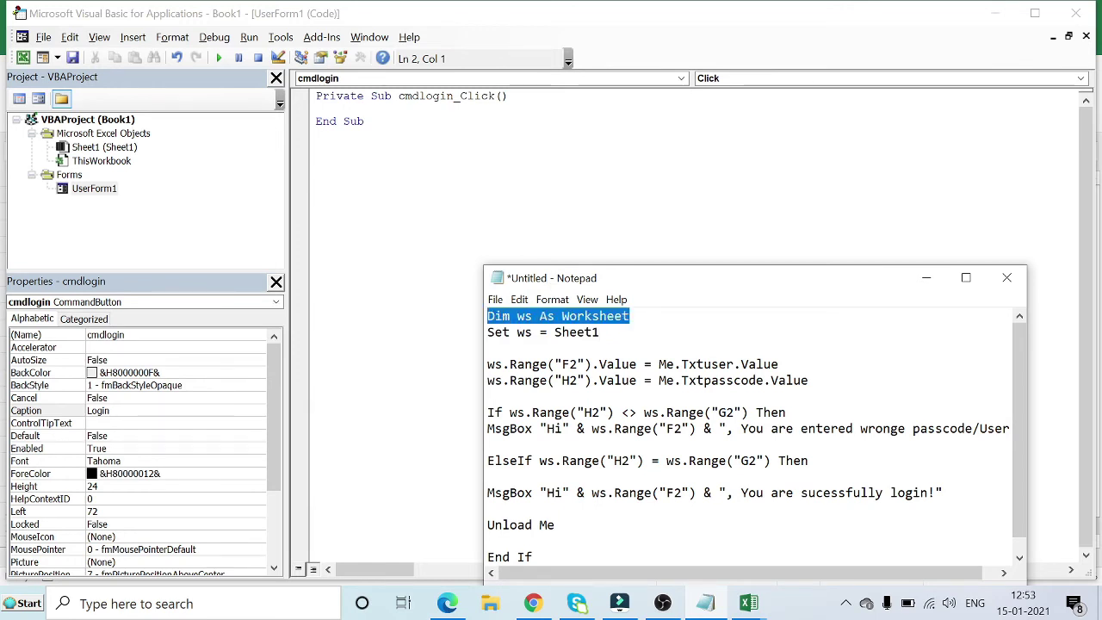
pyautogui.hotkey('alt', 'Tab')
pyautogui.press('Return')
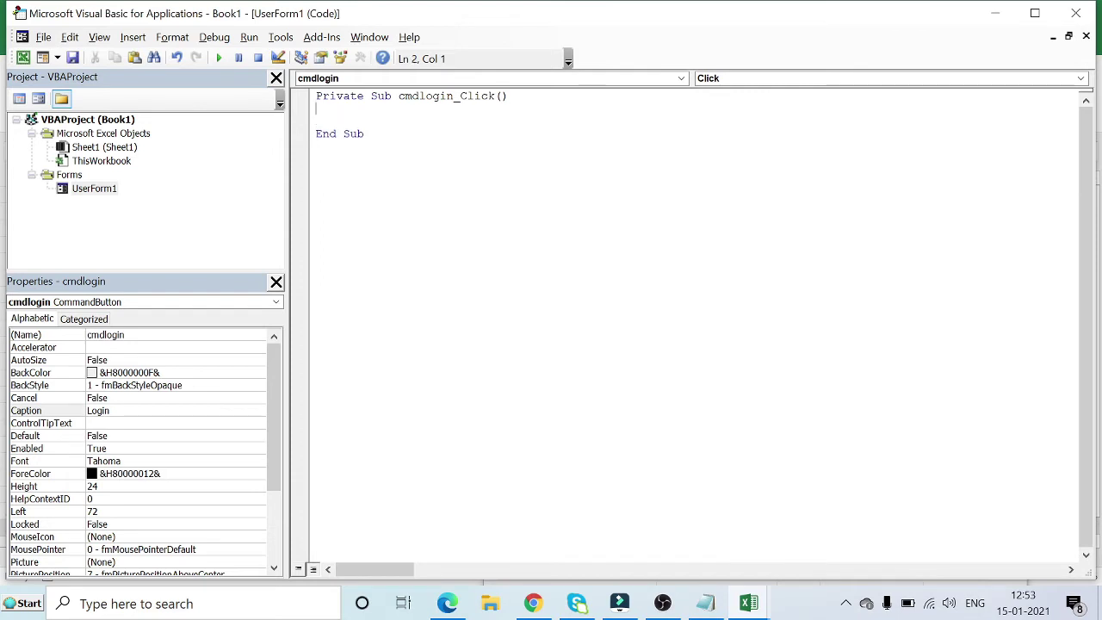
pyautogui.press('Return')
pyautogui.hotkey('ctrl', 'v')
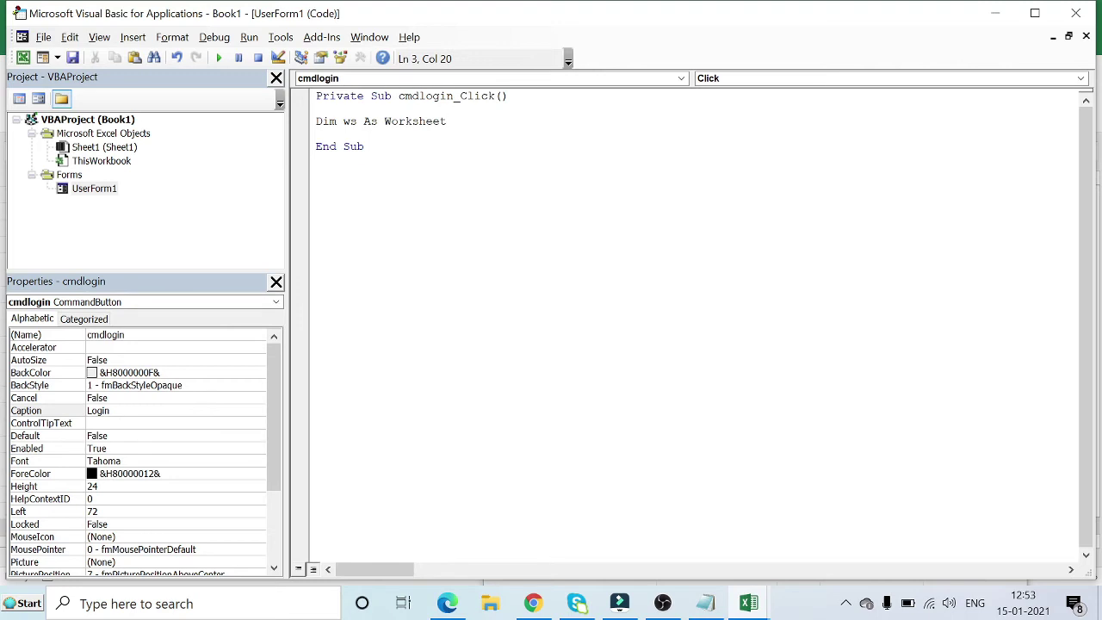
pyautogui.press('Return')
pyautogui.press('Return')
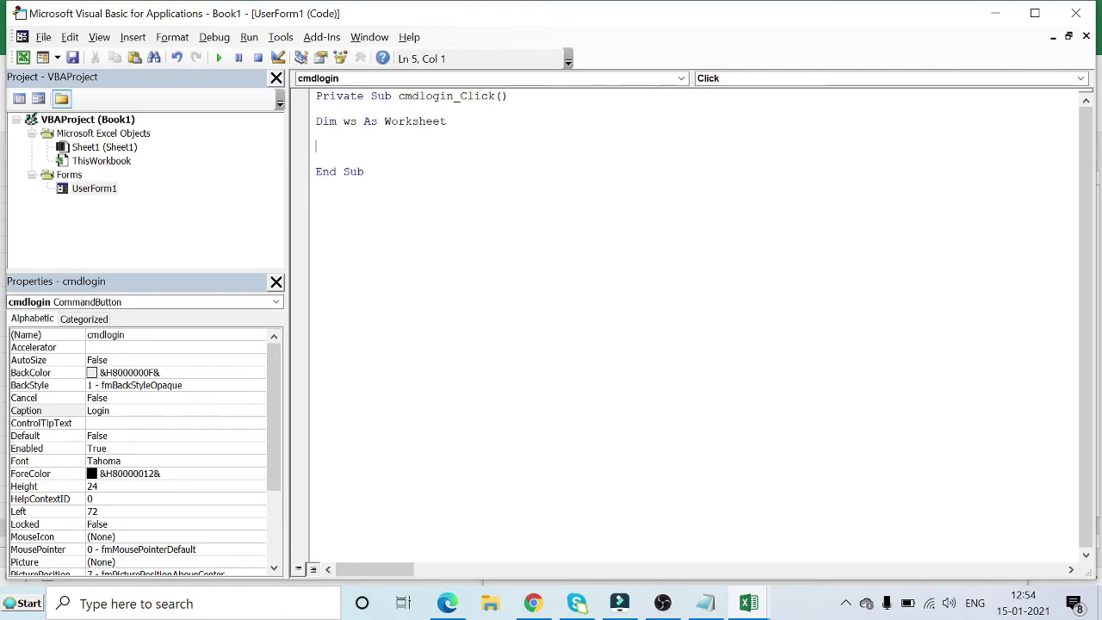
# Type 'Set ws = Sheet1' below the declaration, checking the sheet name in Excel.
pyautogui.click(706, 603)
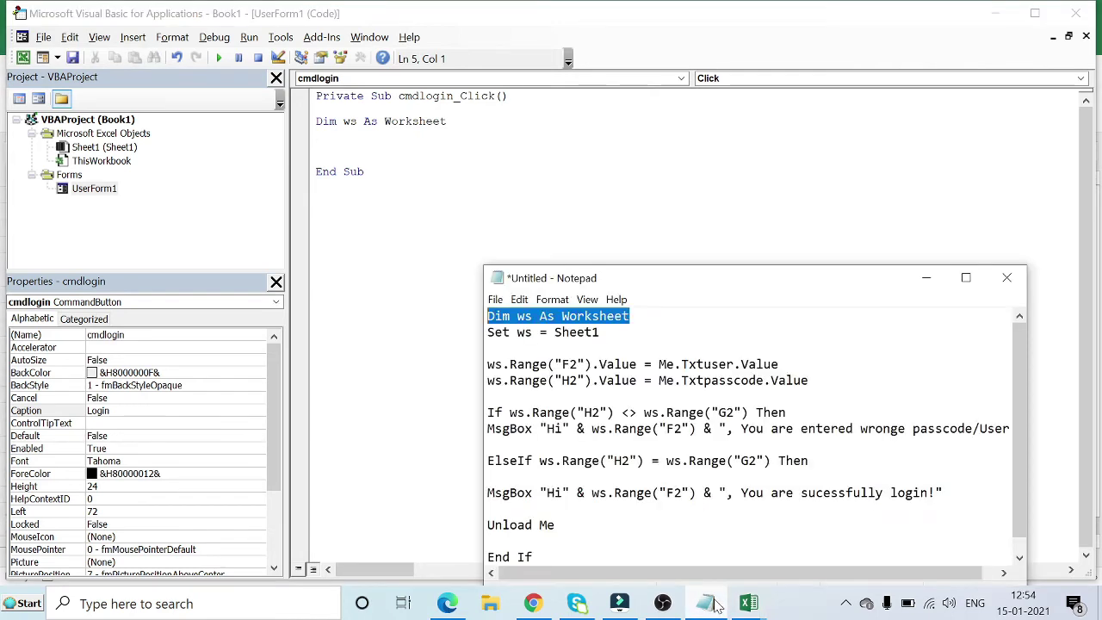
pyautogui.click(706, 603)
pyautogui.write('s')
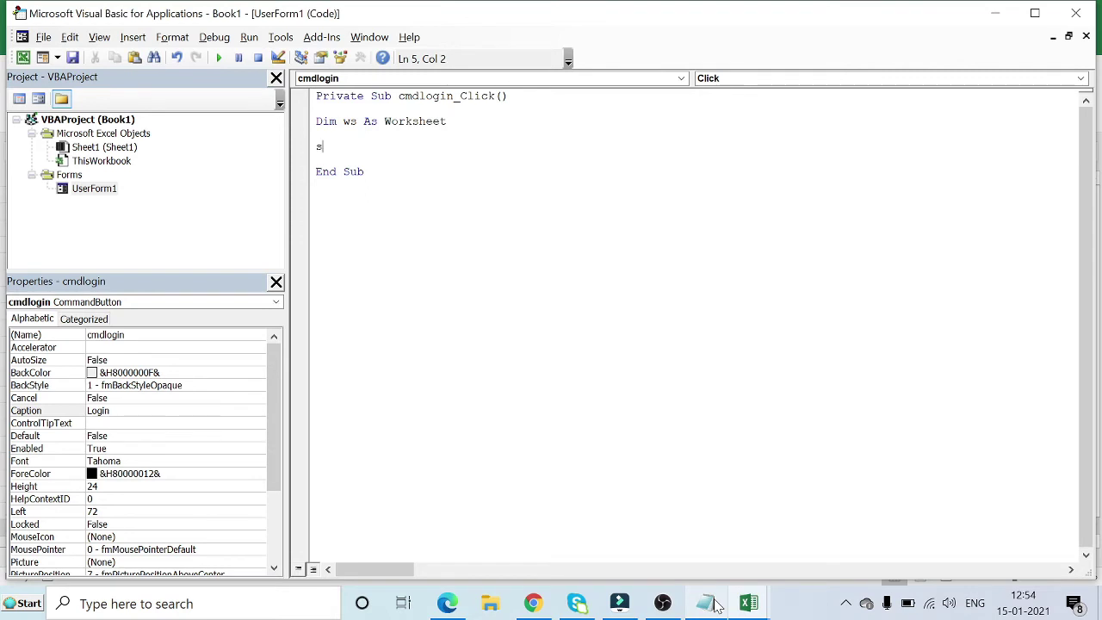
pyautogui.write('et')
pyautogui.write(' ws ')
pyautogui.write('= ')
pyautogui.write('seet')
pyautogui.press('BackSpace')
pyautogui.press('BackSpace')
pyautogui.press('BackSpace')
pyautogui.press('BackSpace')
pyautogui.click(706, 603)
pyautogui.click(715, 608)
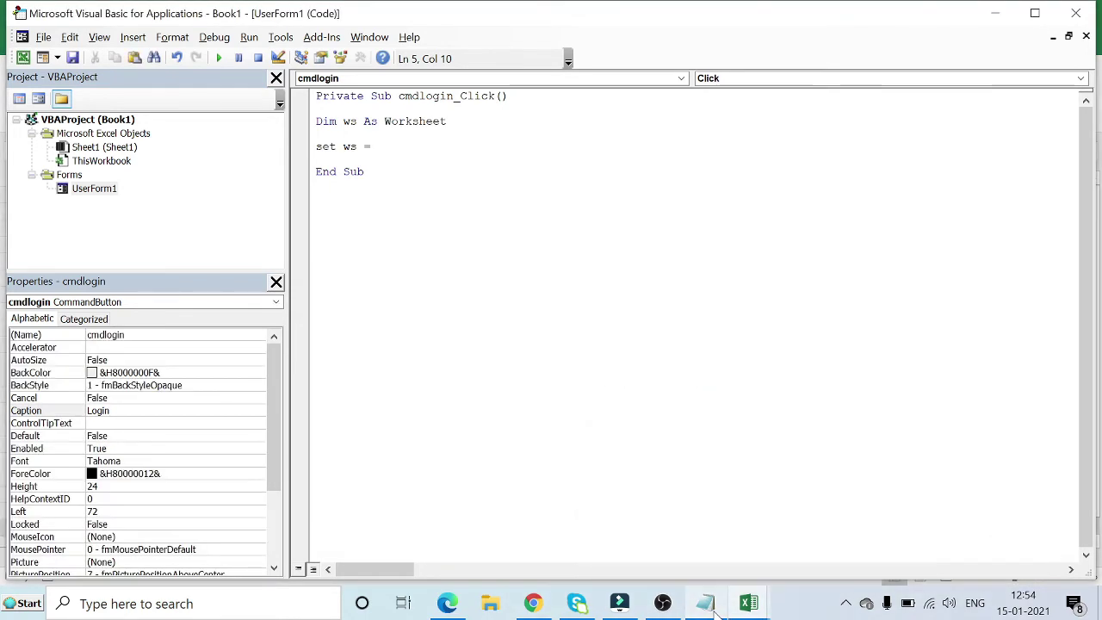
pyautogui.write('seet1')
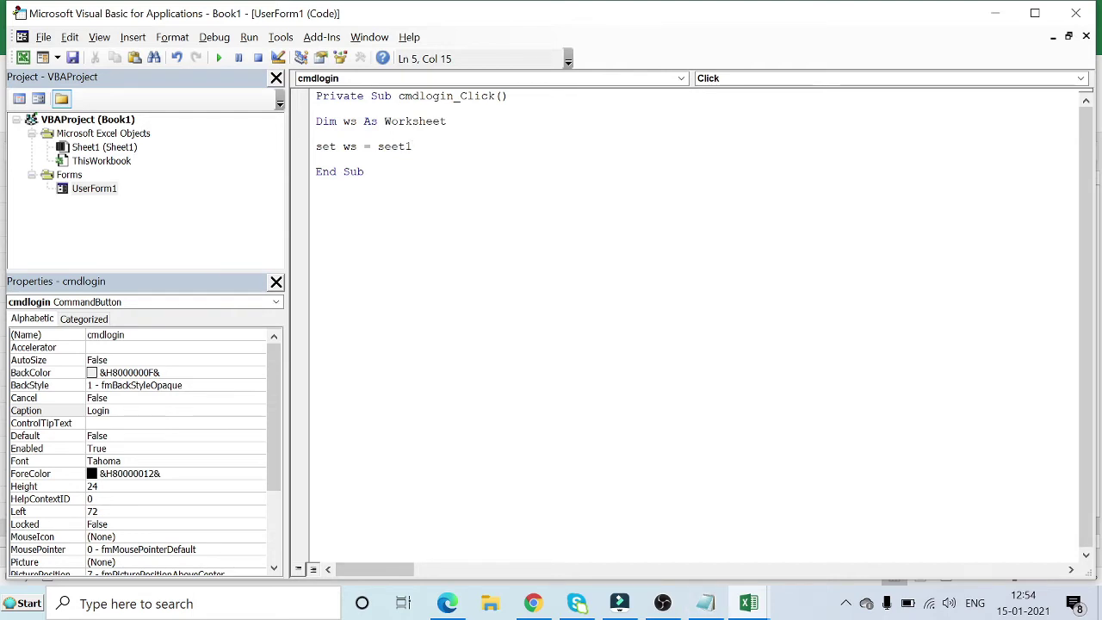
pyautogui.write('h')
pyautogui.moveTo(748, 604)
pyautogui.click(647, 538)
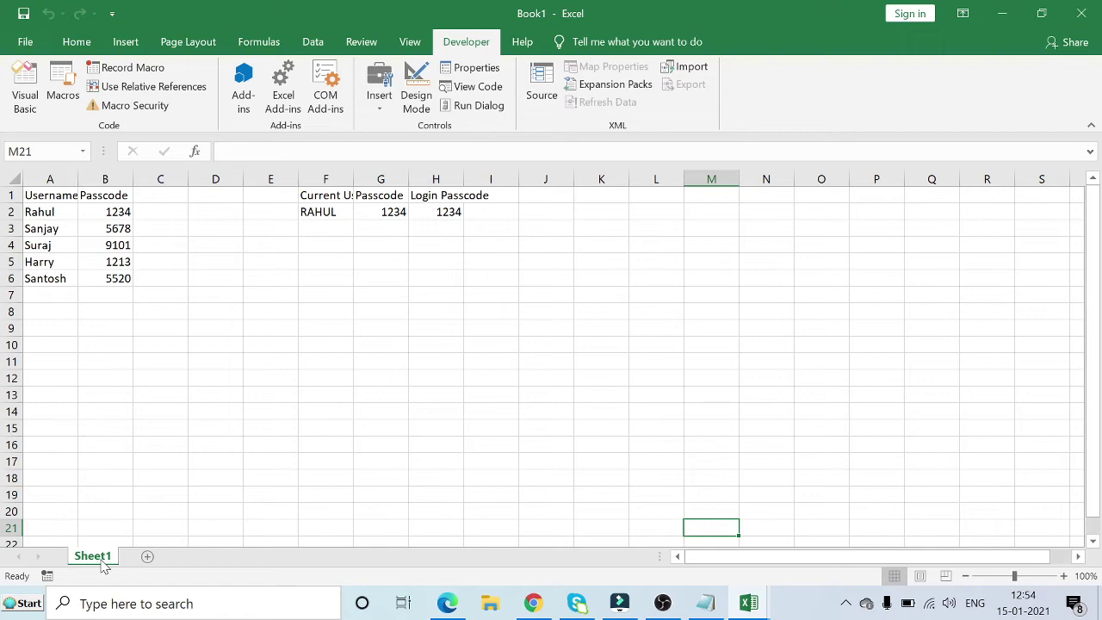
pyautogui.click(840, 525)
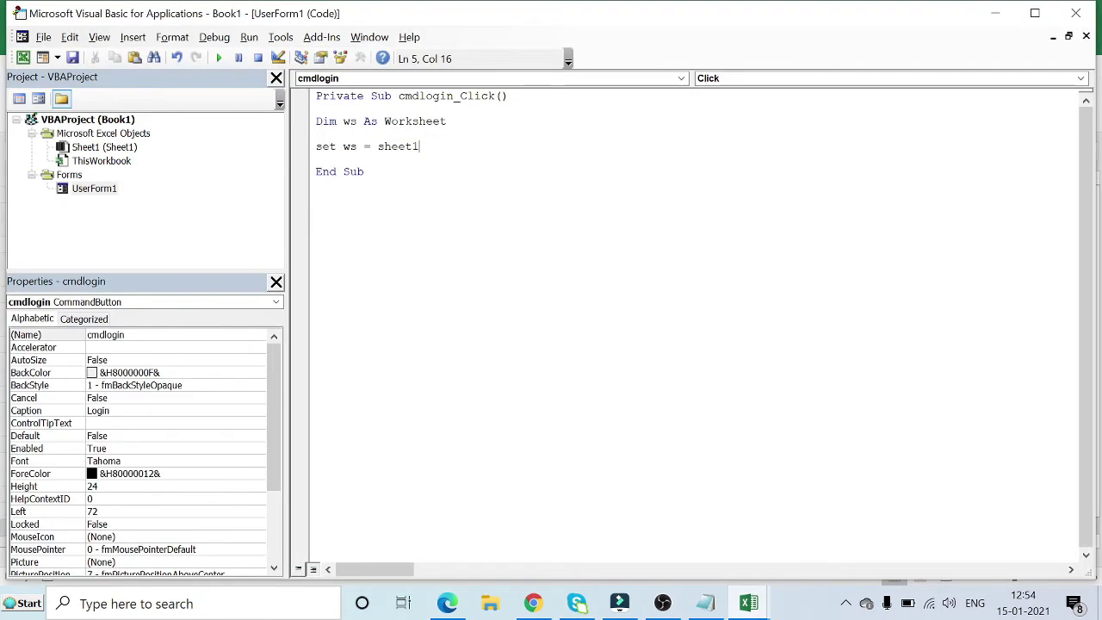
pyautogui.press('Return')
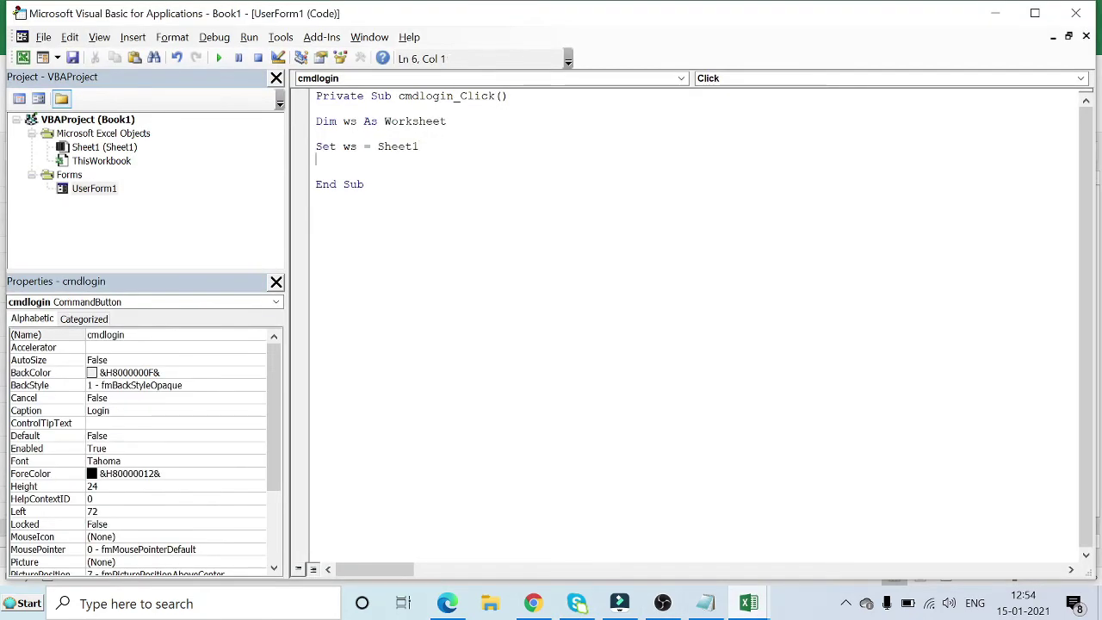
pyautogui.press('Return')
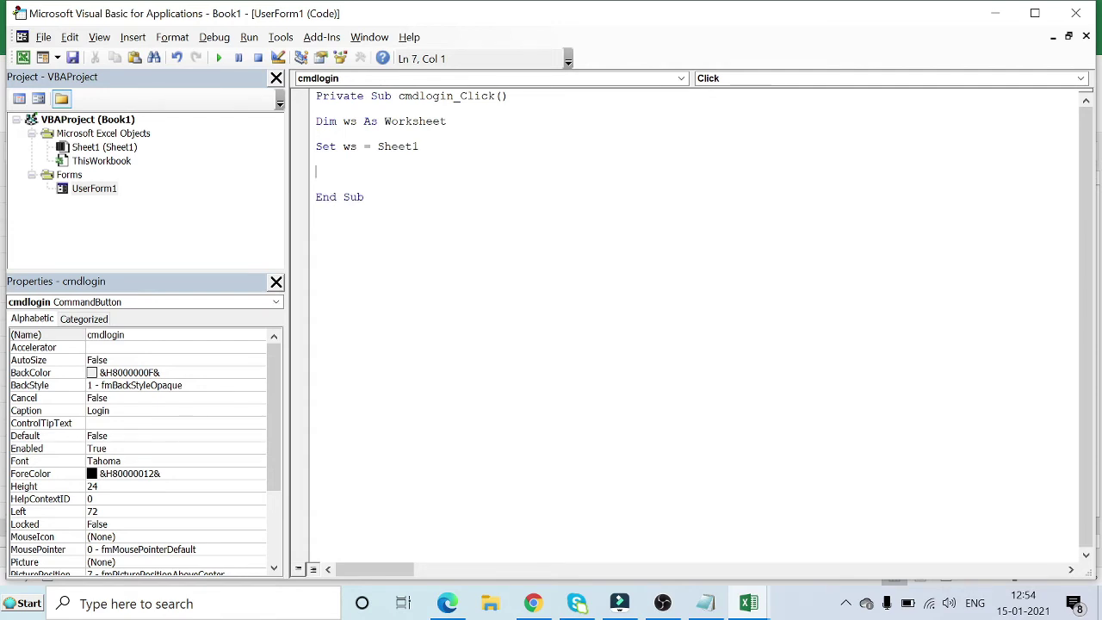
pyautogui.hotkey('alt', 'Tab')
# Paste ws.Range("F2").Value = Me.Txtuser.Value from Notepad into cmdlogin_Click and highlight F2.
pyautogui.moveTo(780, 364); pyautogui.dragTo(488, 364)
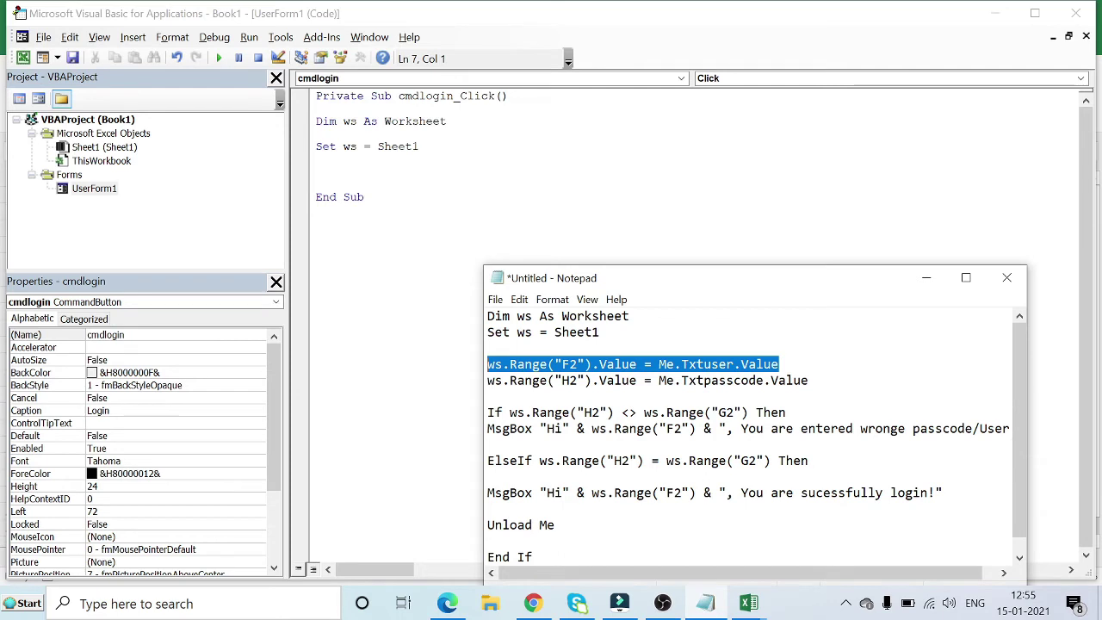
pyautogui.hotkey('ctrl', 'c')
pyautogui.hotkey('alt', 'Tab')
pyautogui.hotkey('ctrl', 'v')
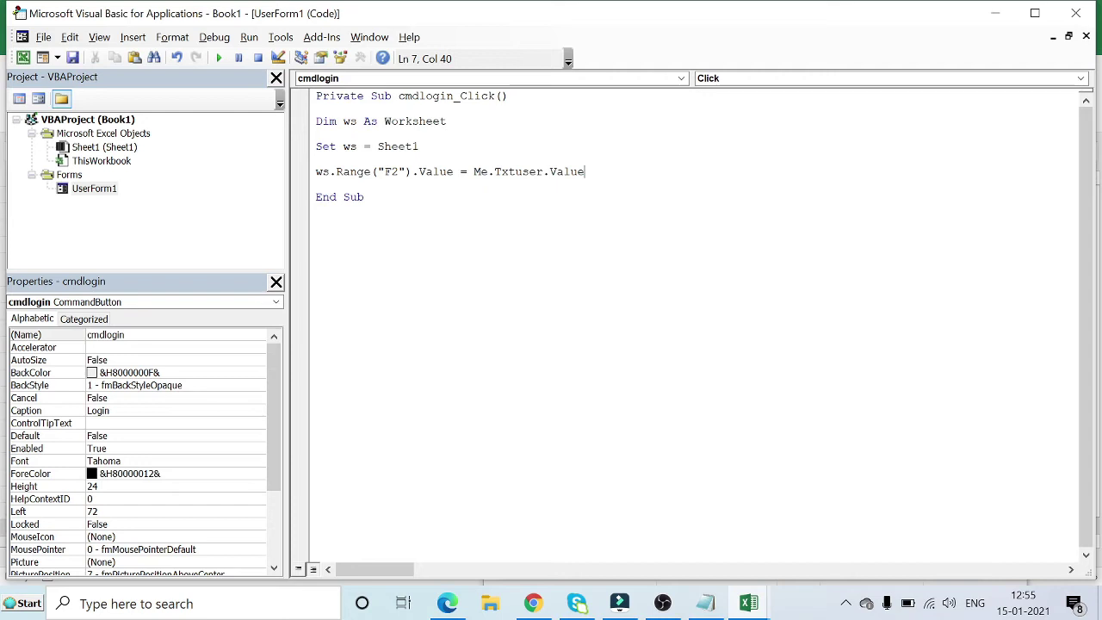
pyautogui.moveTo(399, 172); pyautogui.dragTo(385, 172)
# Switch to the Excel workbook and select cell F2, noting its address in the Name Box.
pyautogui.click(748, 604)
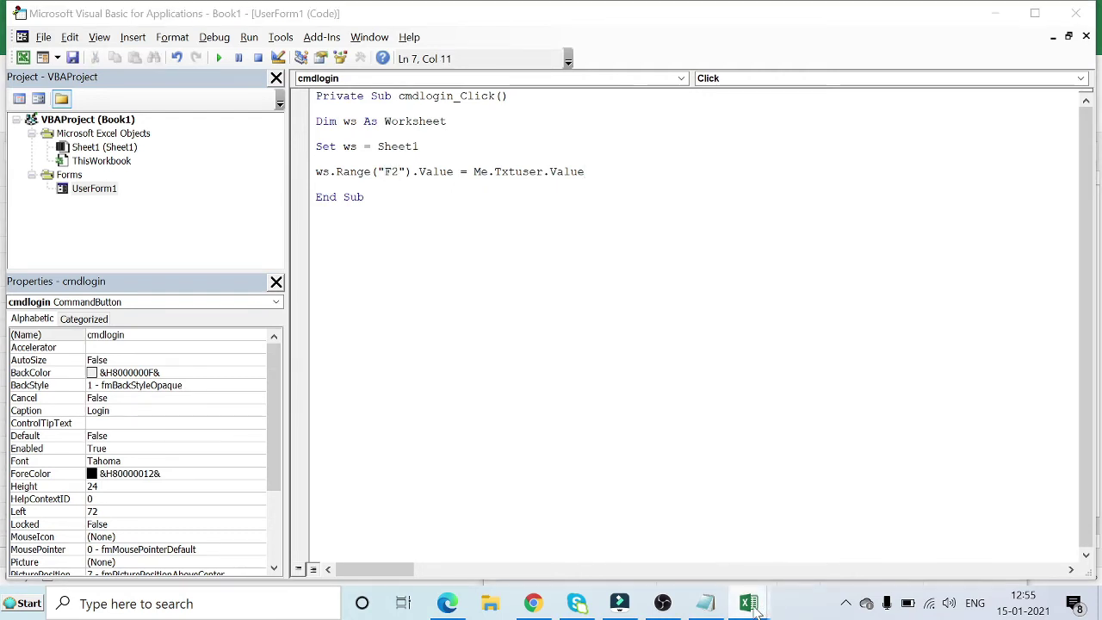
pyautogui.click(677, 541)
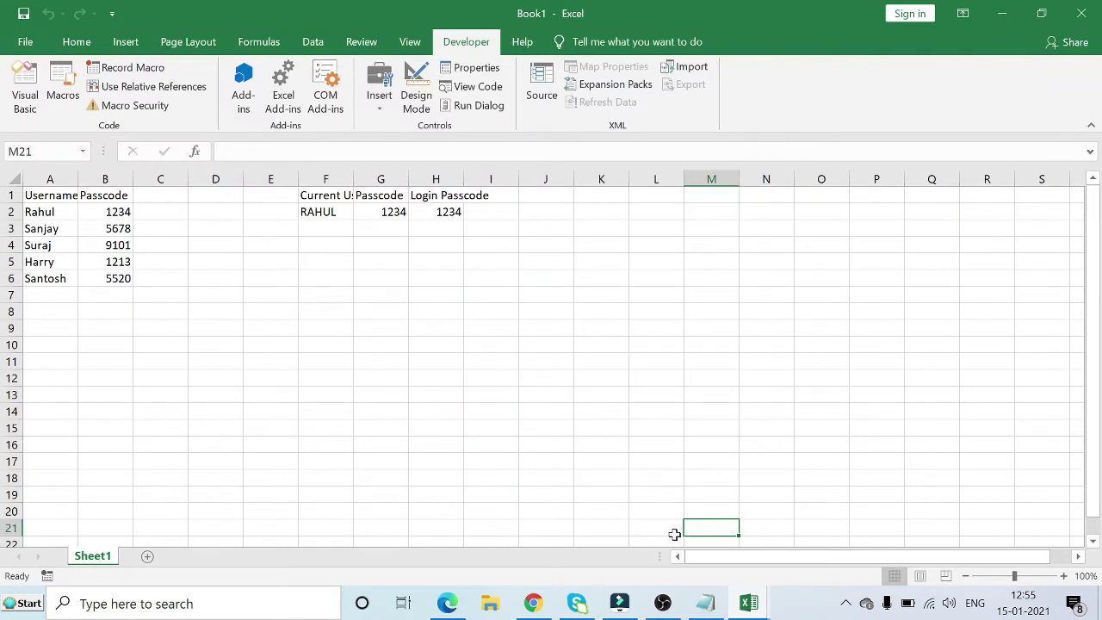
pyautogui.click(330, 210)
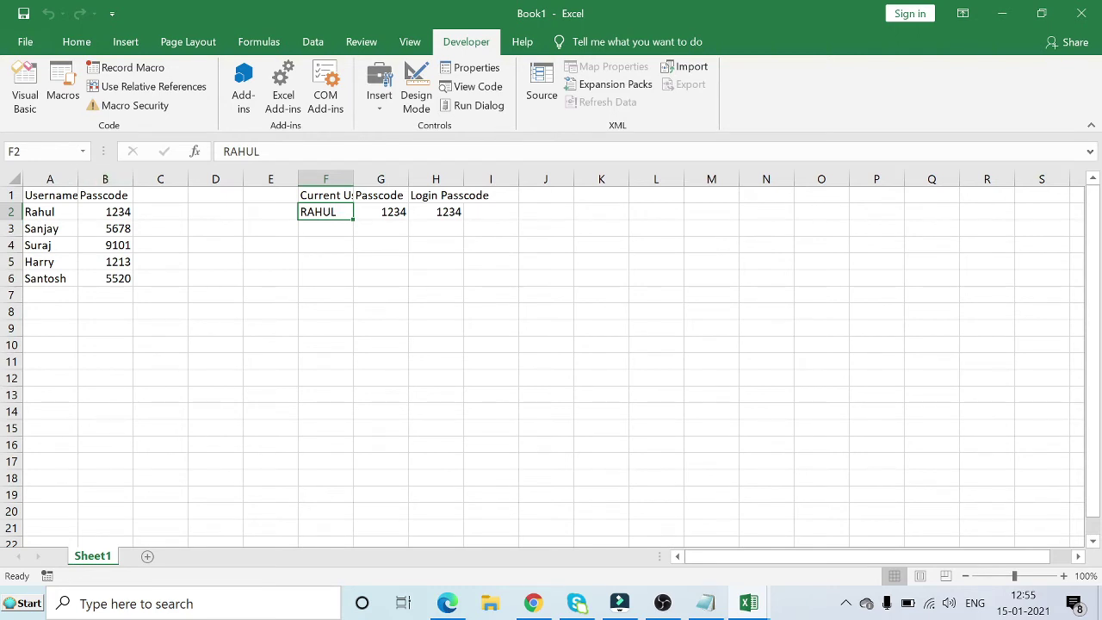
pyautogui.click(13, 152)
# Add ws.Range("H2").Value = Me.txtpasscode.Value below the username line.
pyautogui.moveTo(747, 604)
pyautogui.click(817, 525)
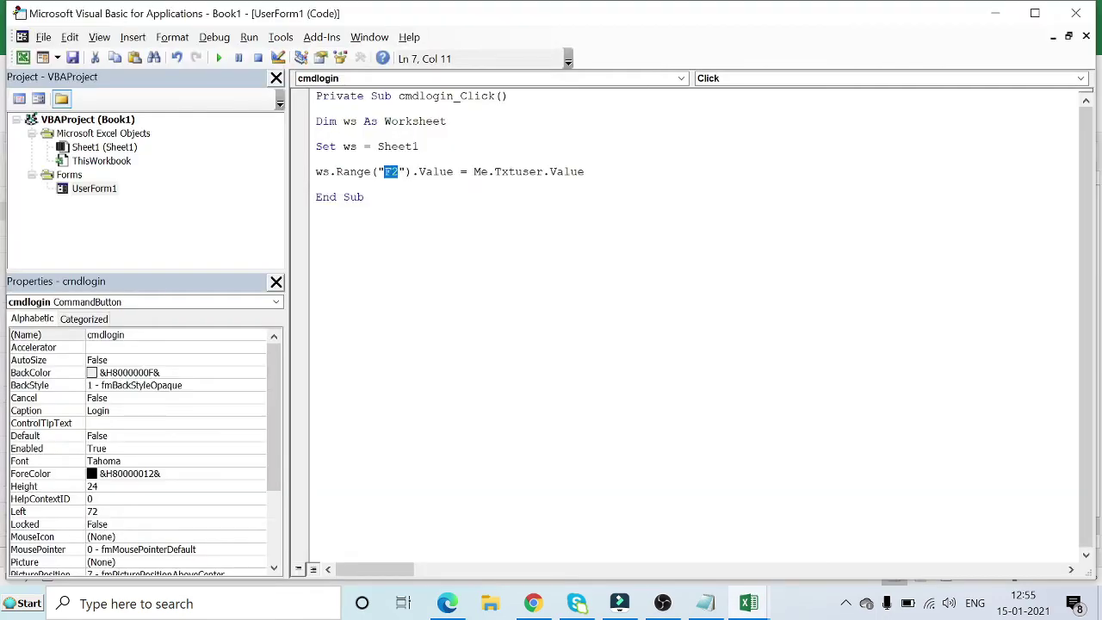
pyautogui.click(417, 171)
pyautogui.moveTo(586, 171); pyautogui.dragTo(489, 172)
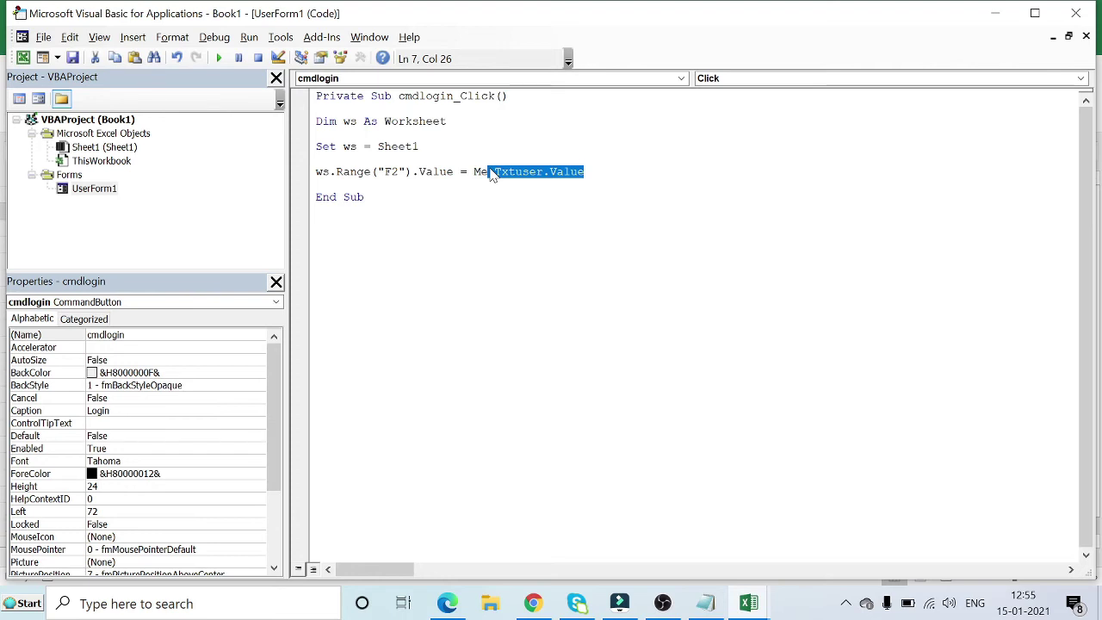
pyautogui.press('End')
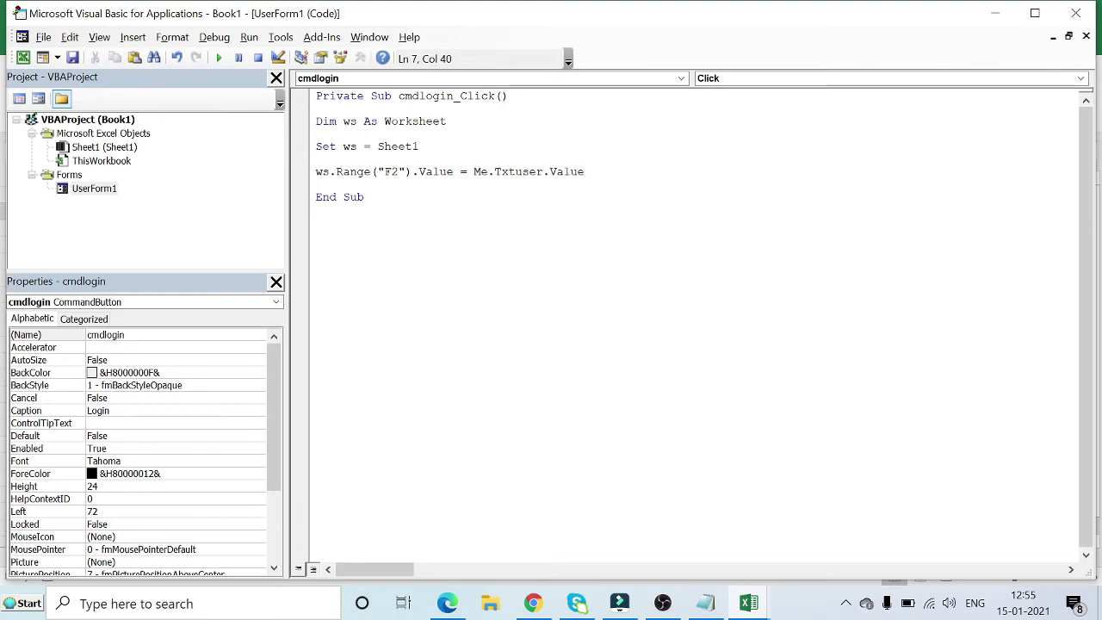
pyautogui.press('Return')
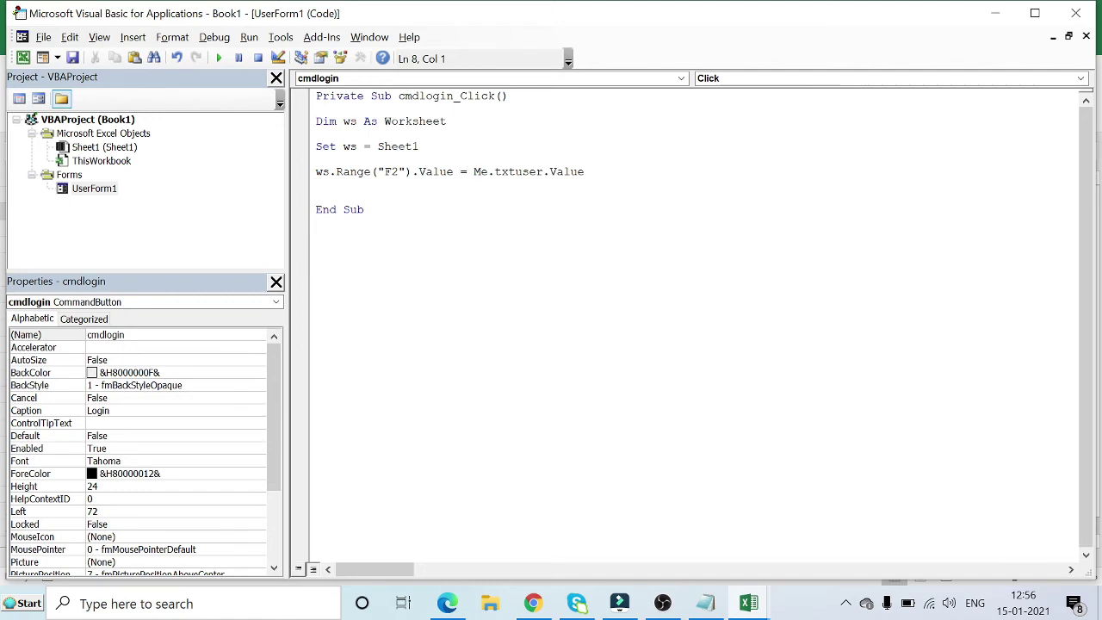
pyautogui.write('ws')
pyautogui.write('.range')
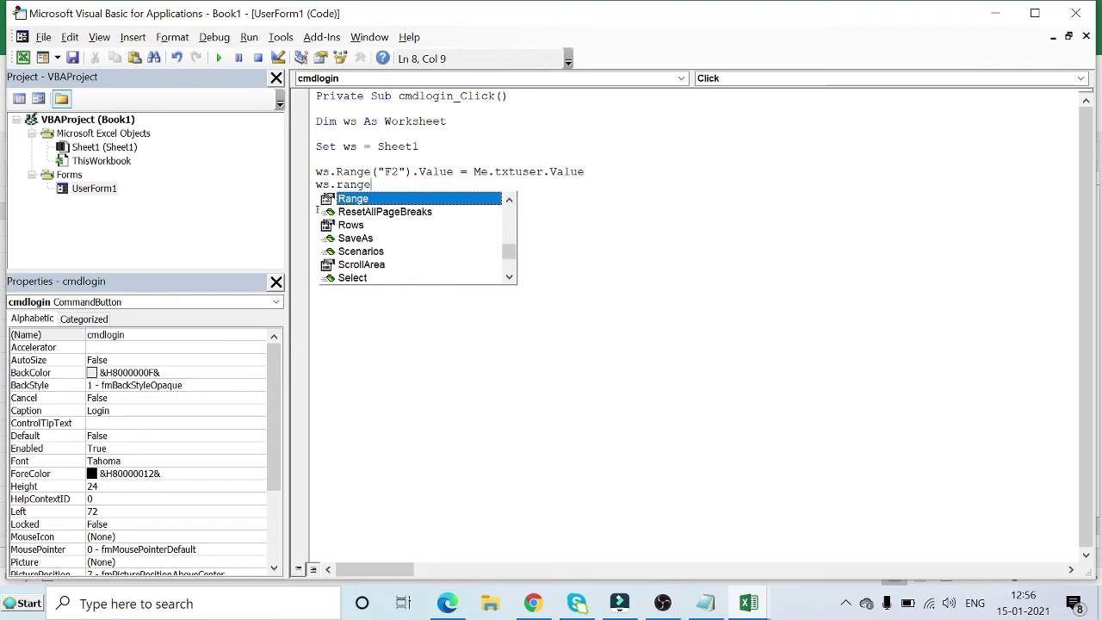
pyautogui.write('(')
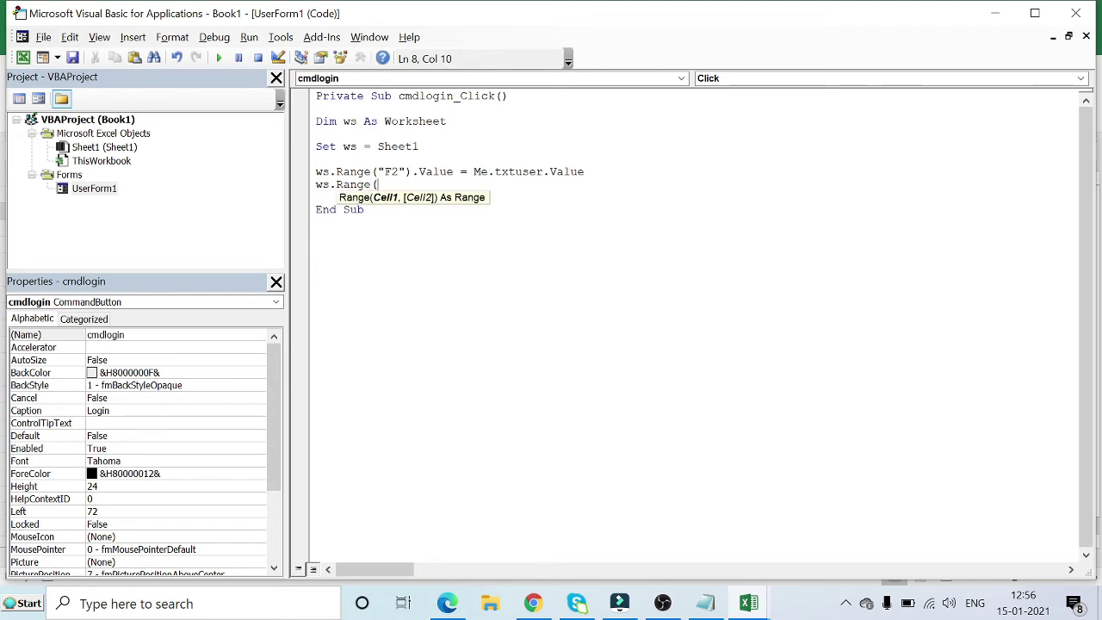
pyautogui.write('"')
pyautogui.write('F')
pyautogui.press('BackSpace')
pyautogui.write('H2')
pyautogui.write('"')
pyautogui.write(')')
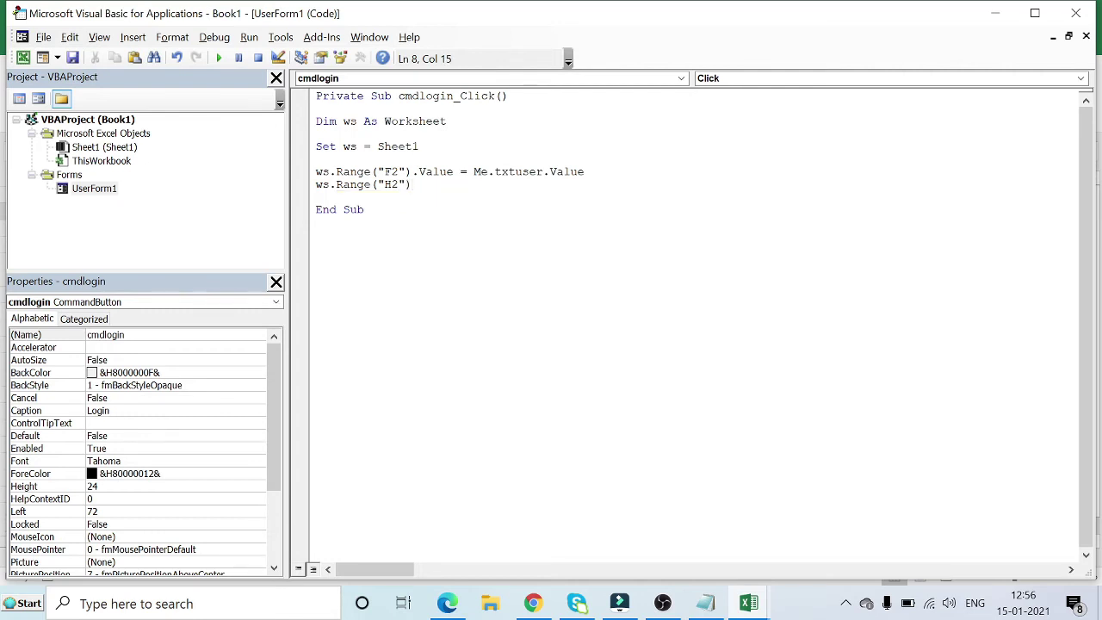
pyautogui.write('.')
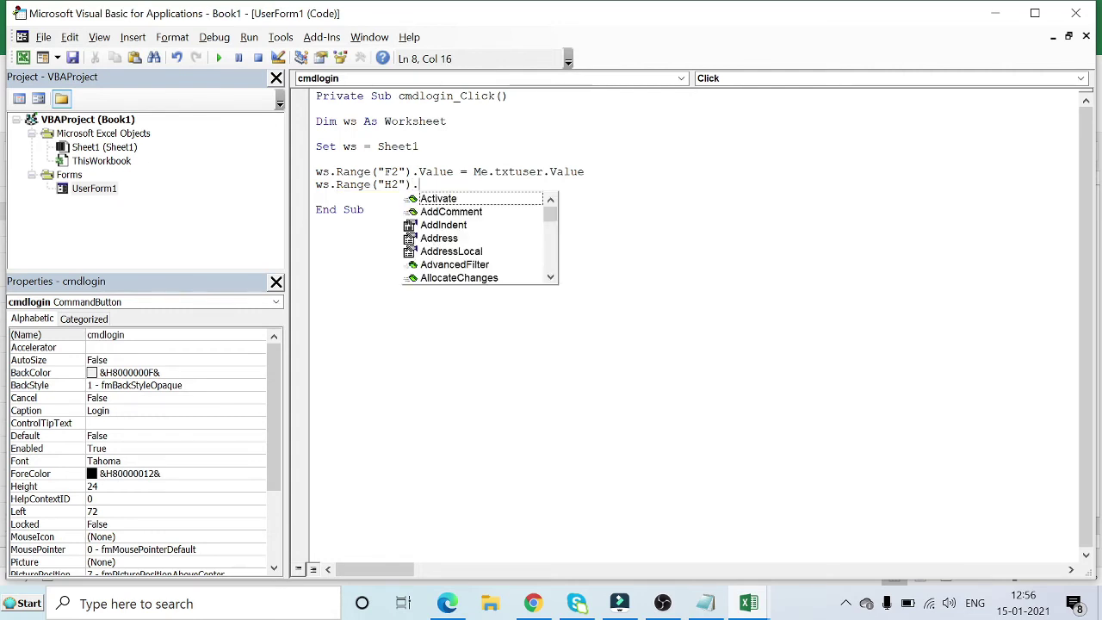
pyautogui.write('V')
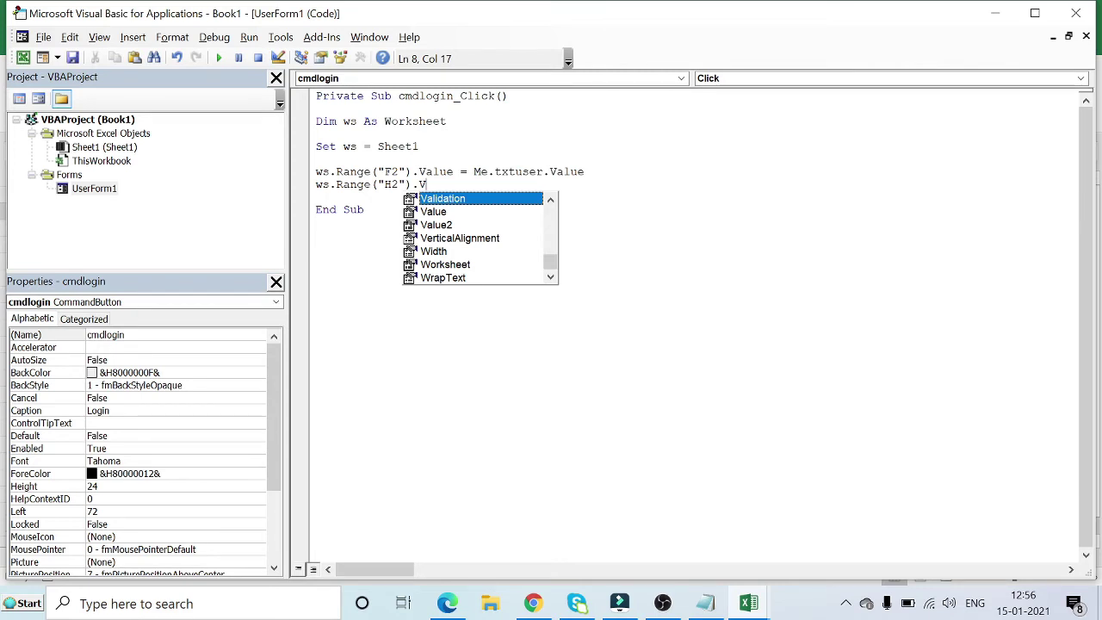
pyautogui.write('alue')
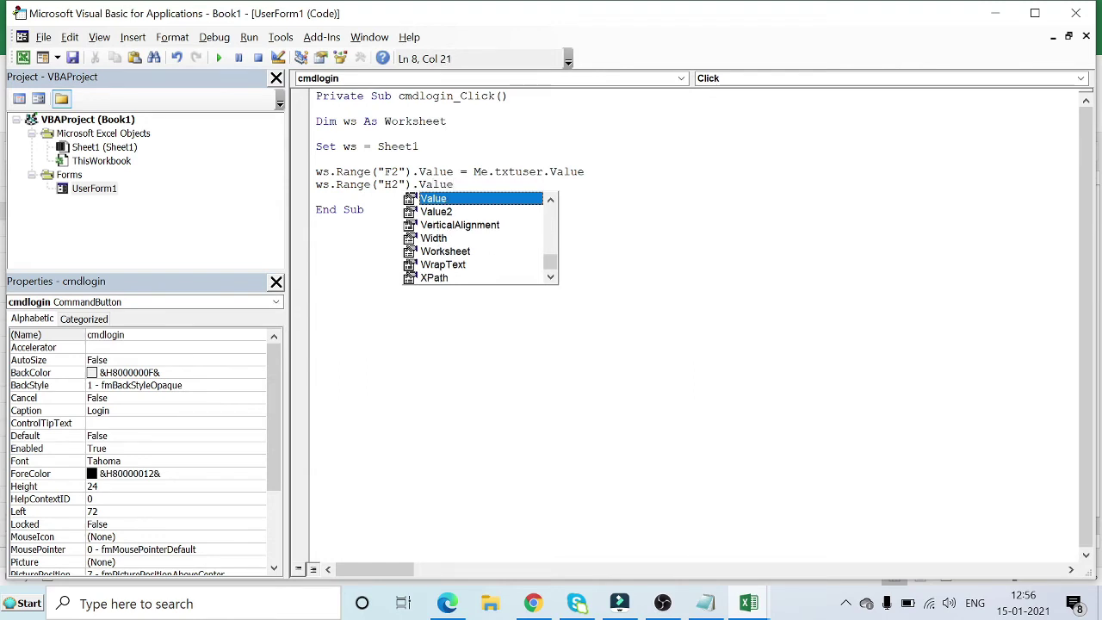
pyautogui.write('=')
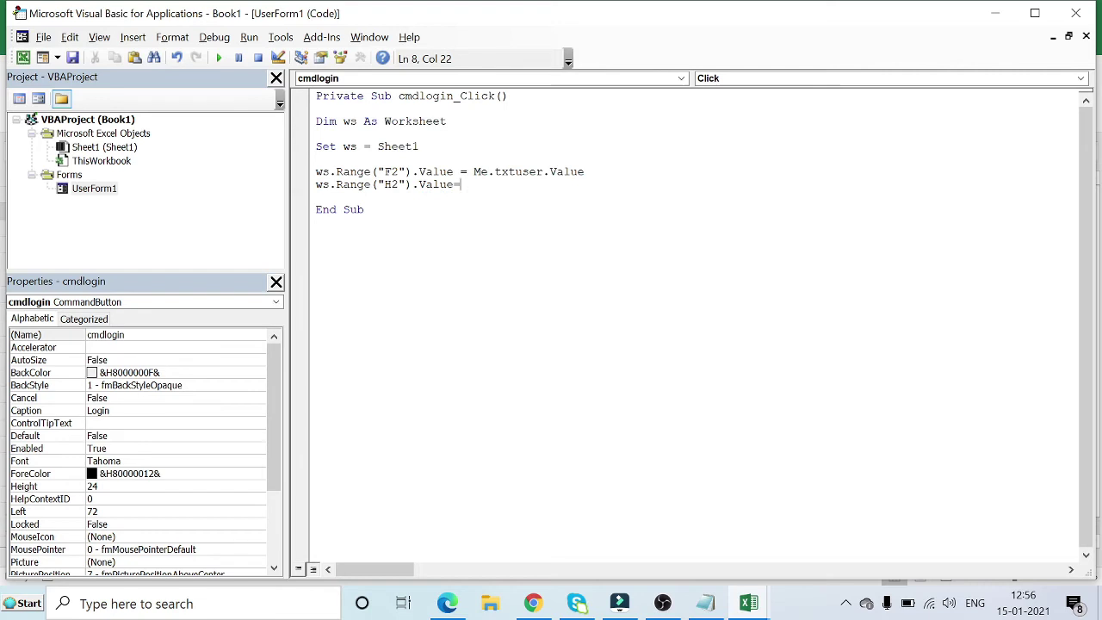
pyautogui.write('Me')
pyautogui.write('.tx')
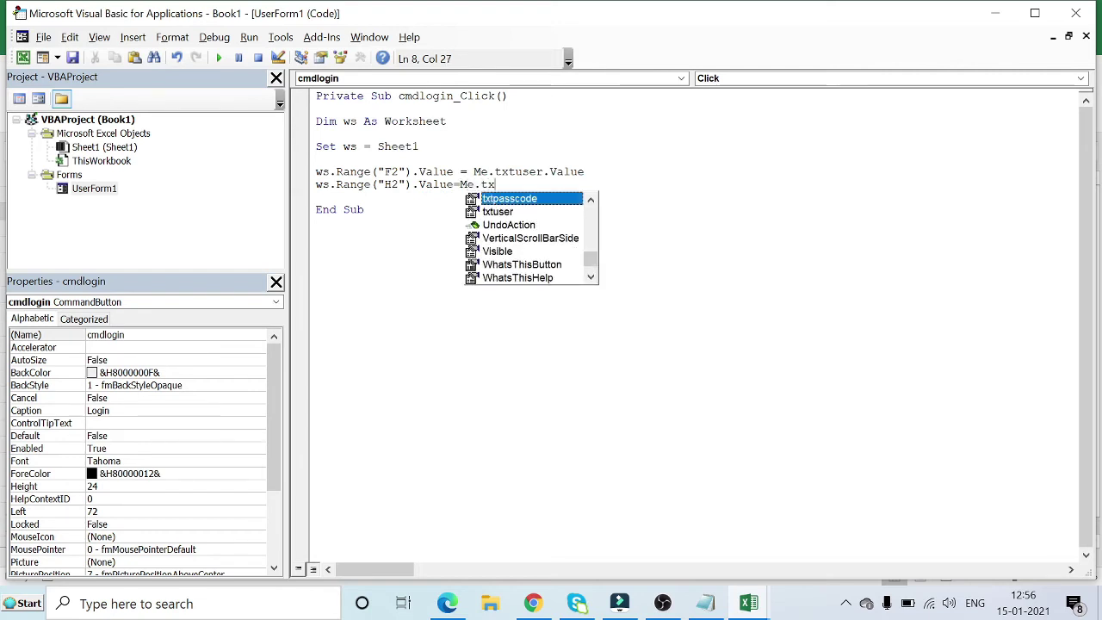
pyautogui.write('t')
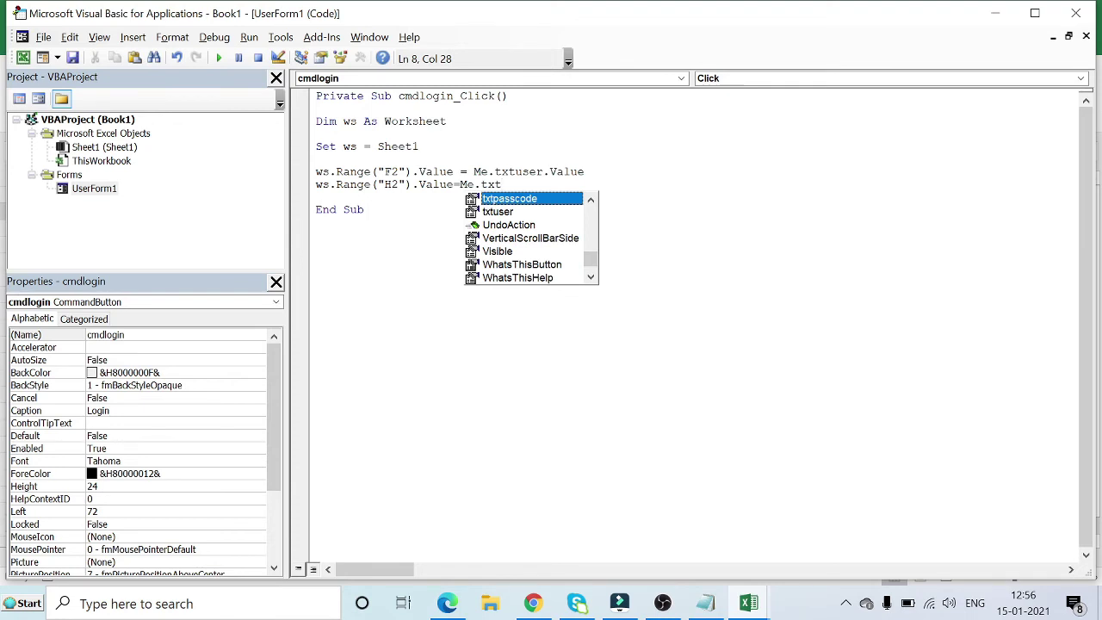
pyautogui.write('passco')
pyautogui.write('de.V')
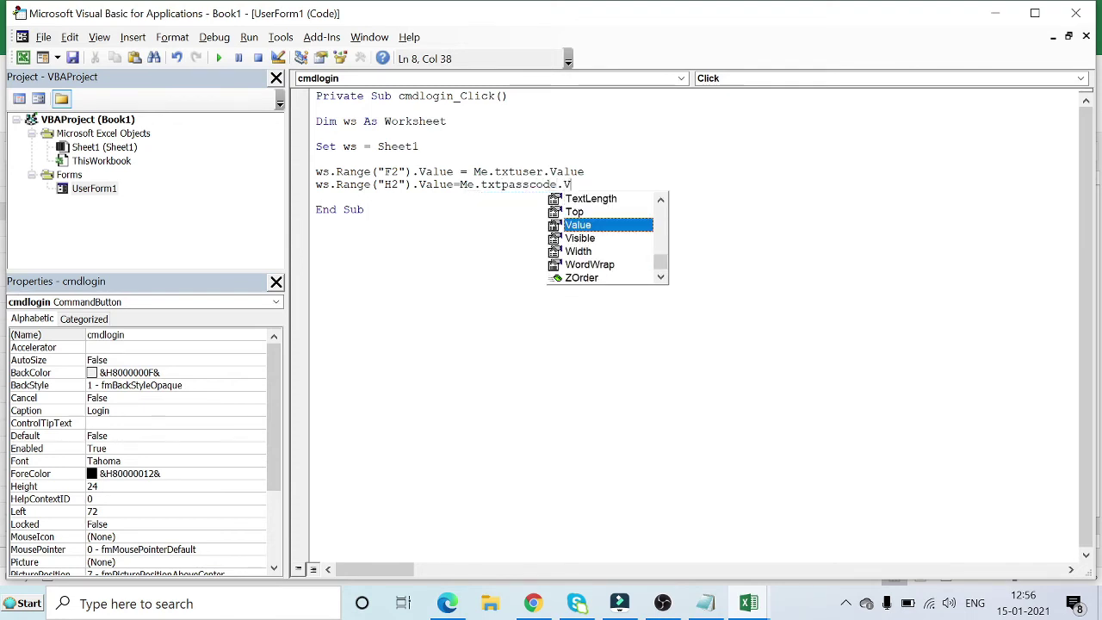
pyautogui.write('a')
pyautogui.press('Return')
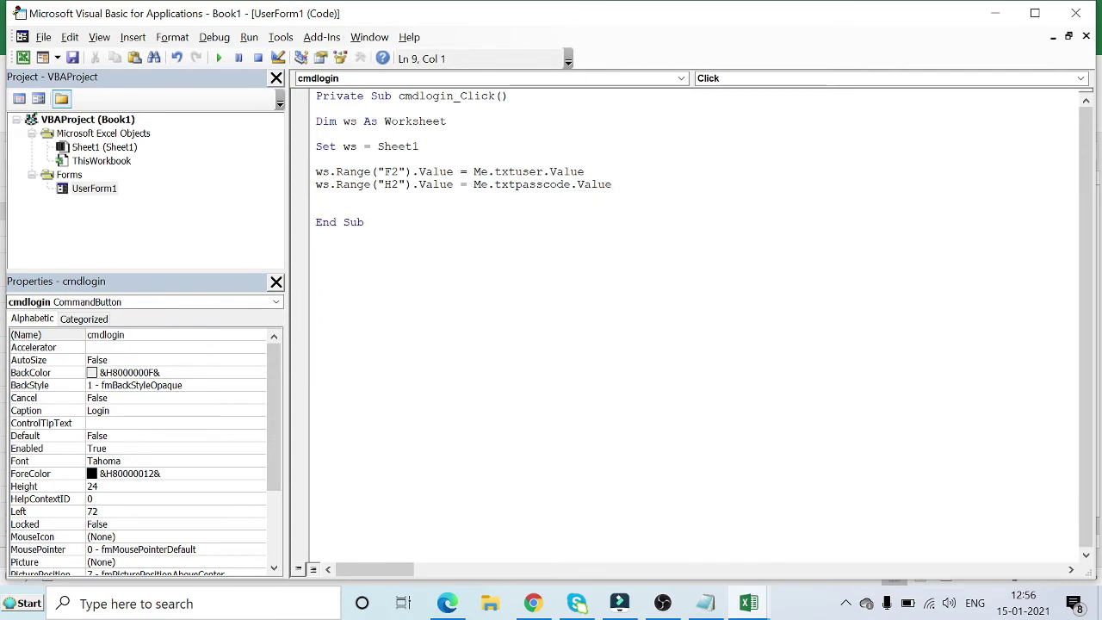
# Highlight H2 in the code and switch back to the Excel workbook.
pyautogui.moveTo(406, 184); pyautogui.dragTo(384, 186)
pyautogui.click(748, 606)
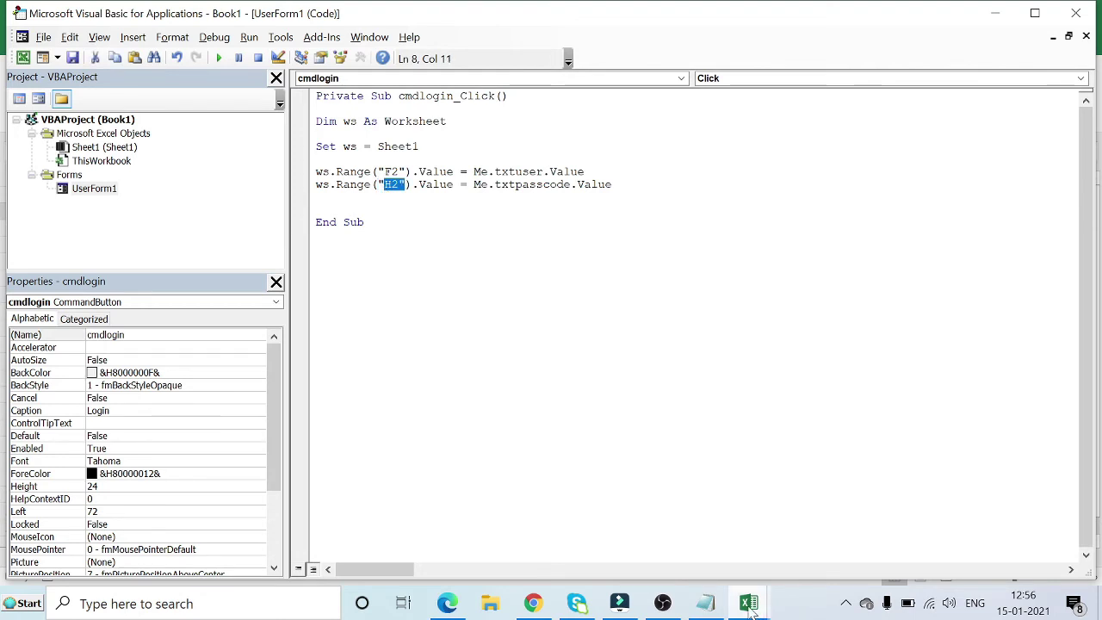
pyautogui.click(660, 525)
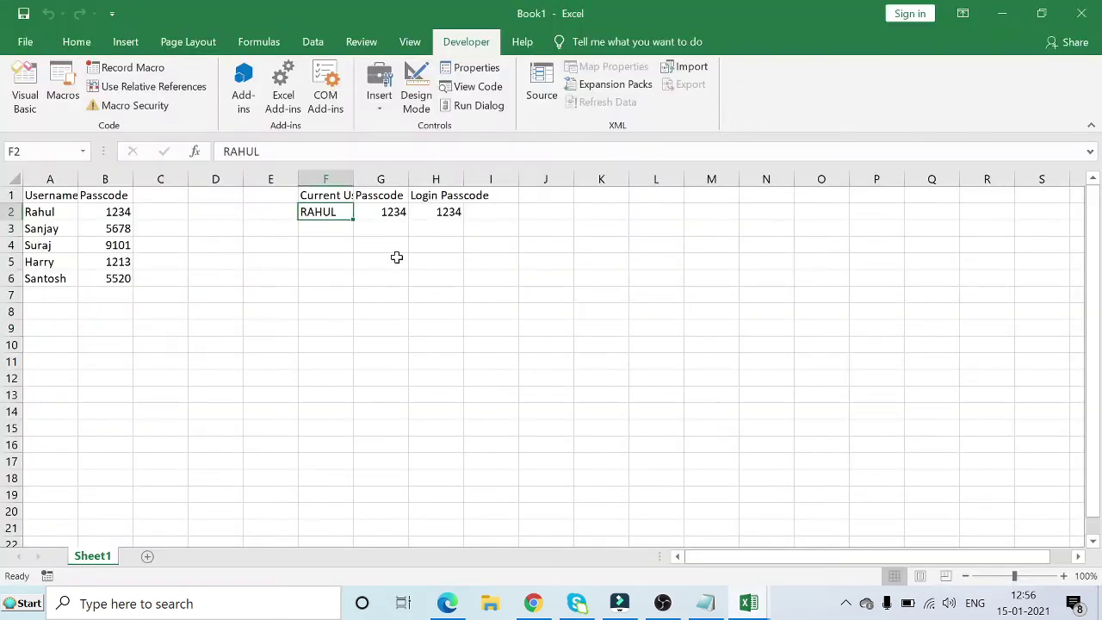
# Inspect the G2 lookup and H2 passcode cells, then return to the passcode line in VBA.
pyautogui.click(399, 211)
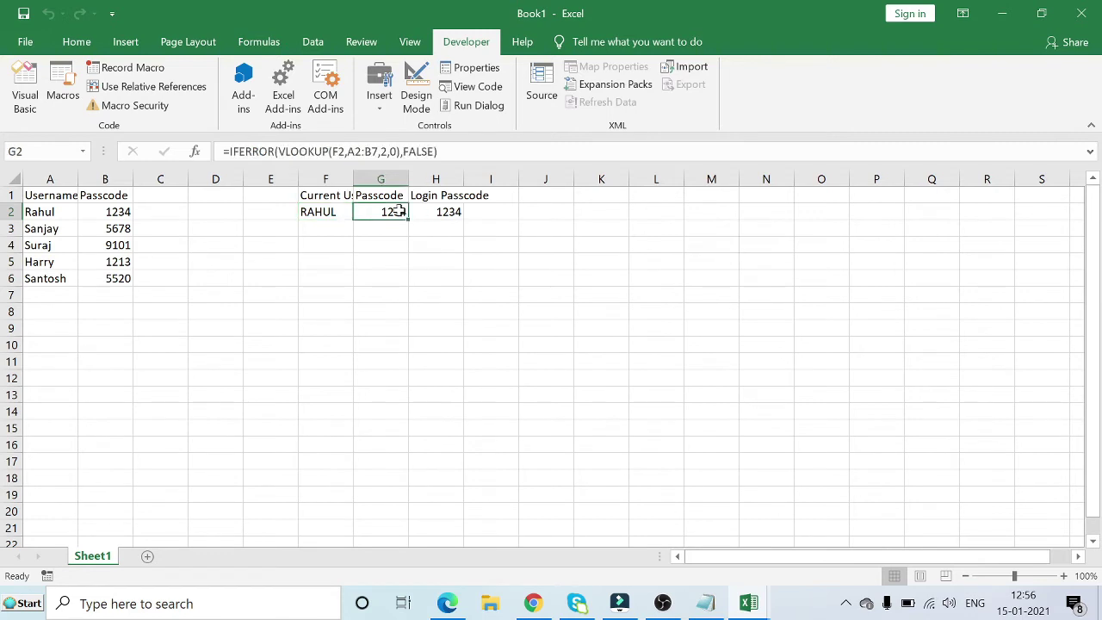
pyautogui.click(444, 219)
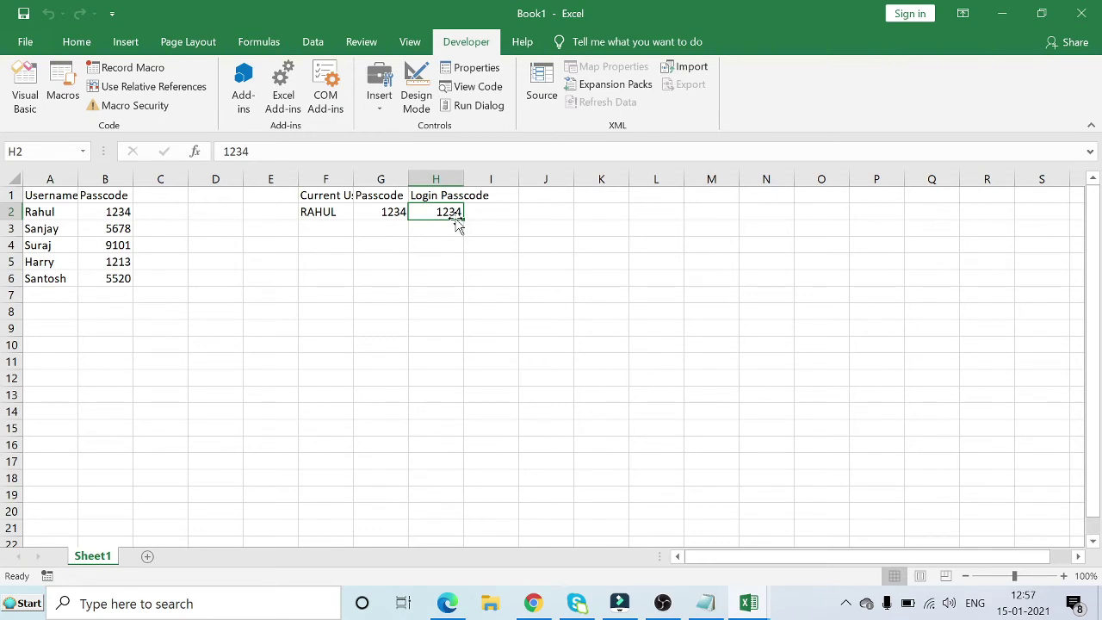
pyautogui.click(700, 613)
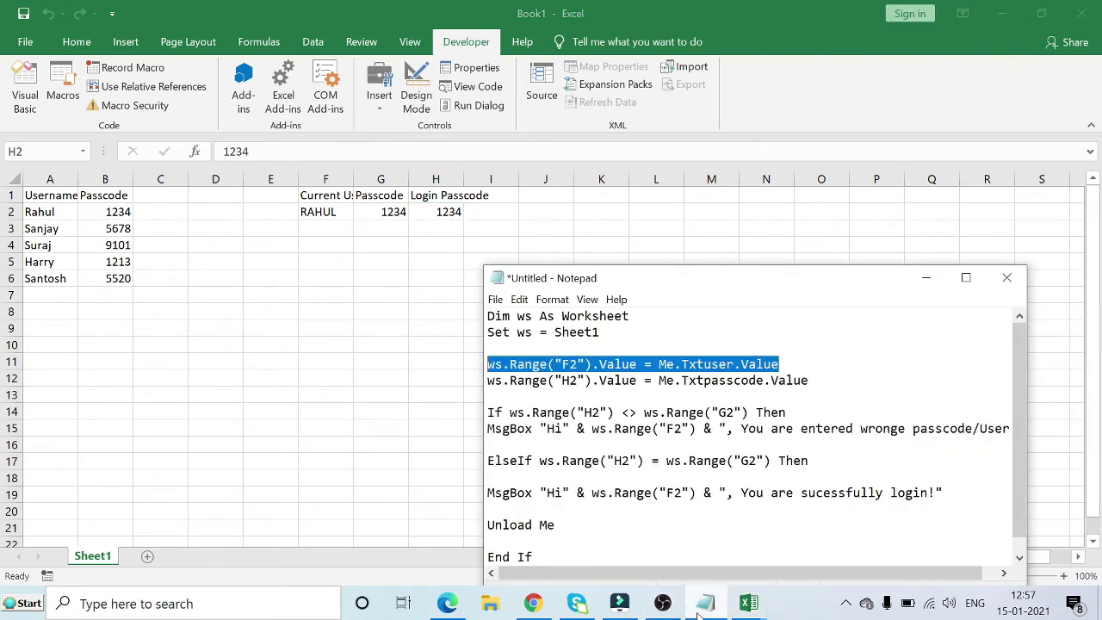
pyautogui.click(698, 613)
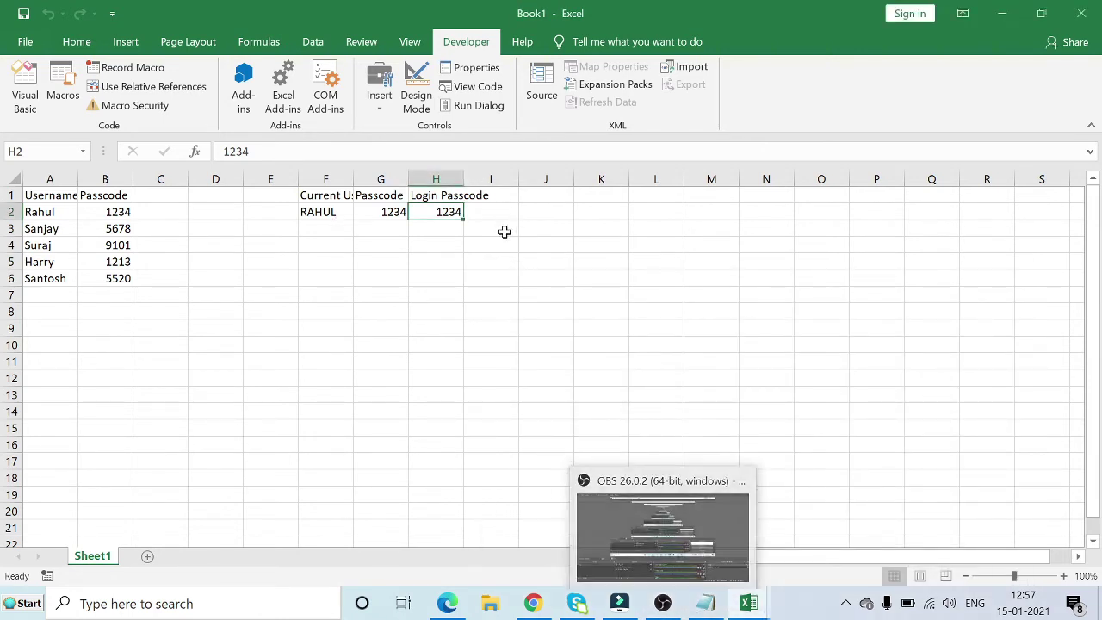
pyautogui.click(486, 223)
pyautogui.click(443, 214)
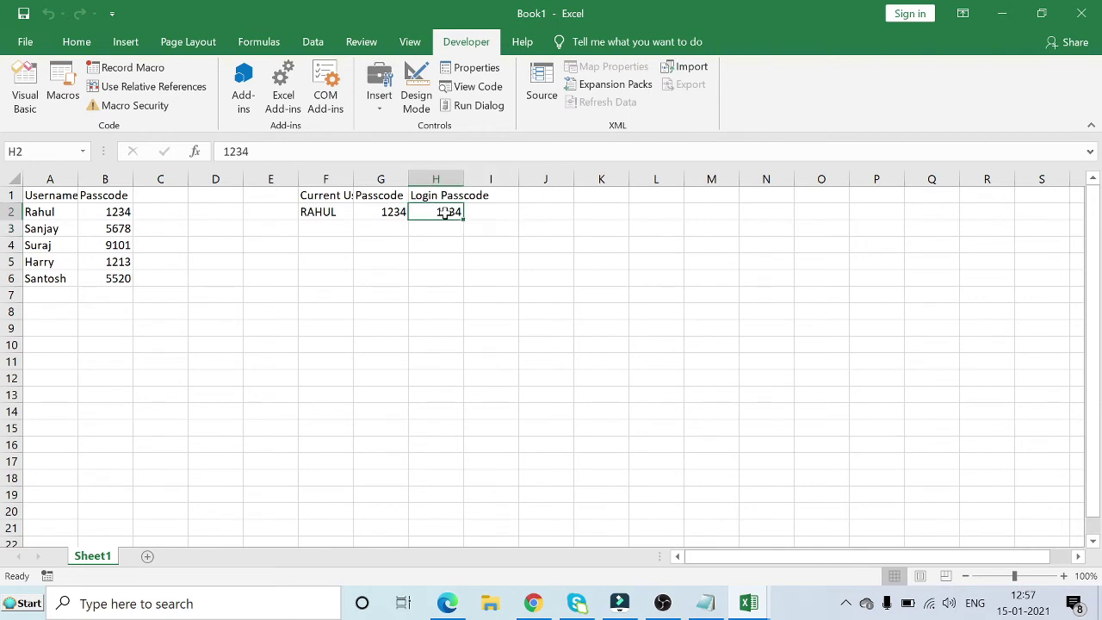
pyautogui.click(13, 152)
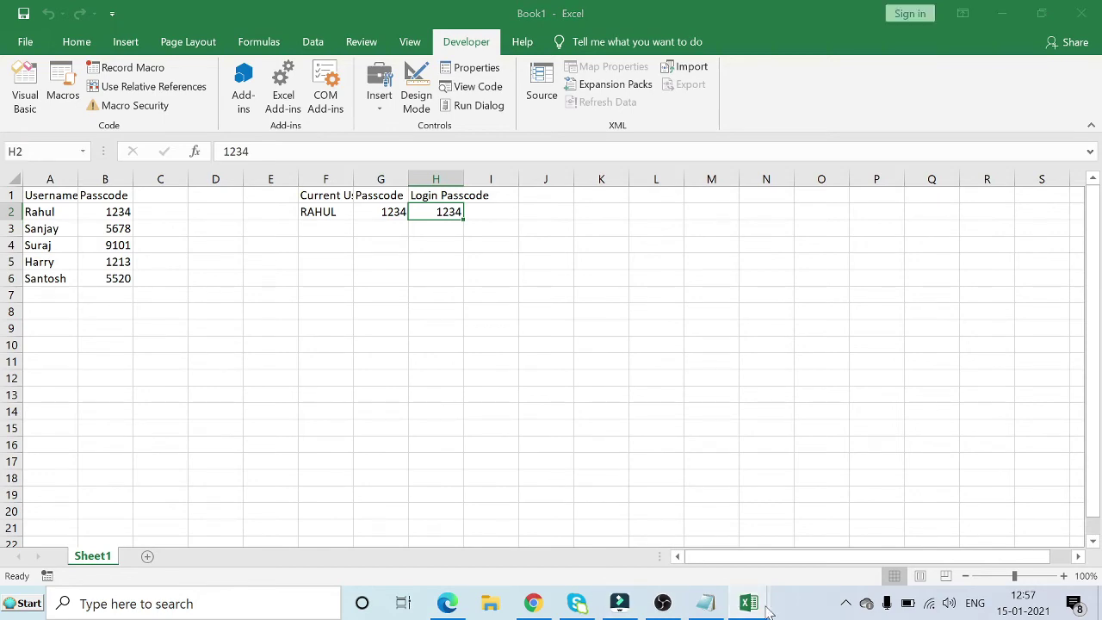
pyautogui.click(844, 521)
pyautogui.click(613, 184)
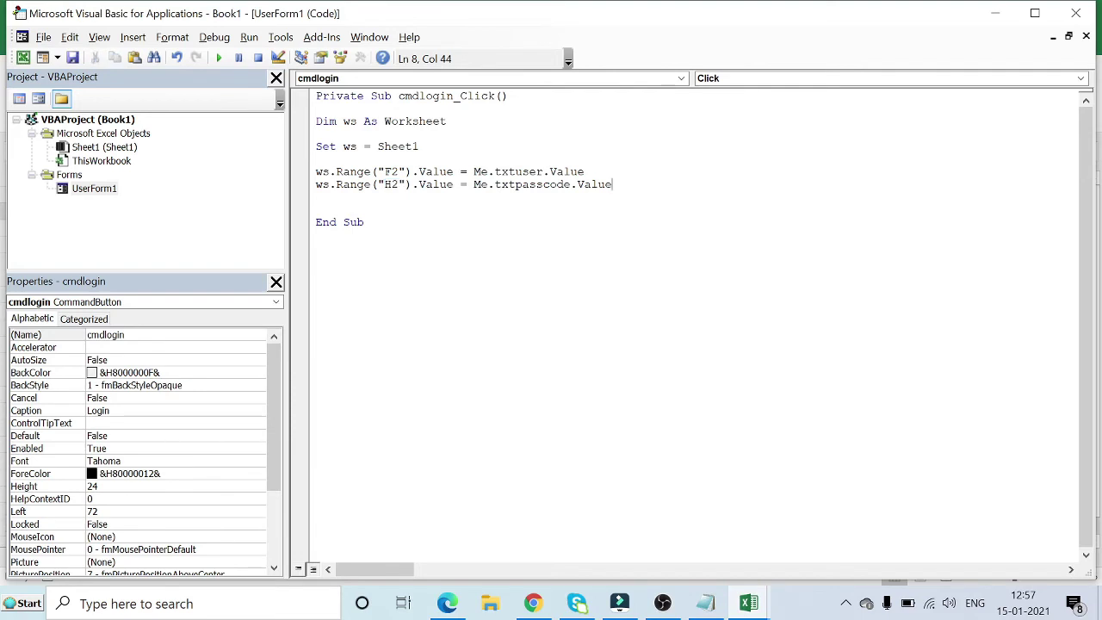
# Run UserForm1, submit Login with both boxes empty, and close the form.
pyautogui.press('Return')
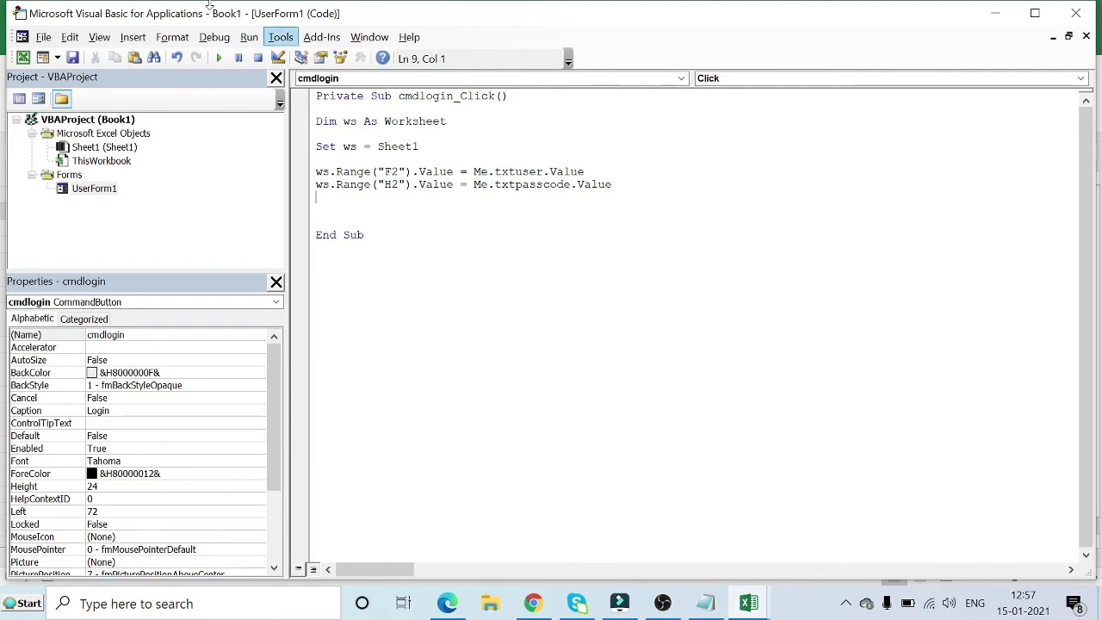
pyautogui.click(218, 57)
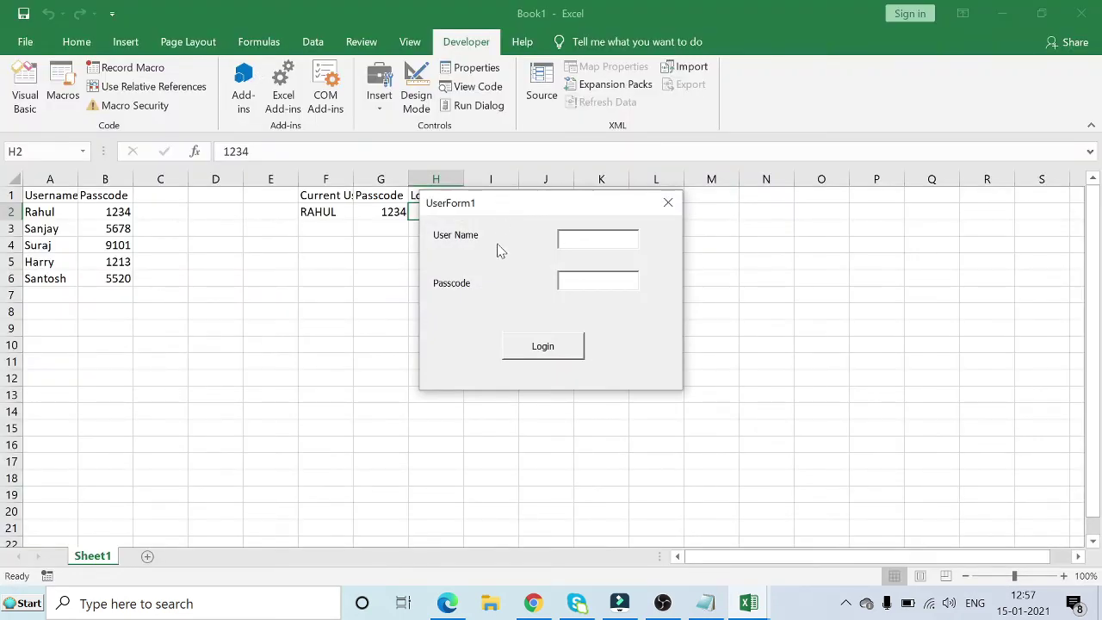
pyautogui.click(556, 351)
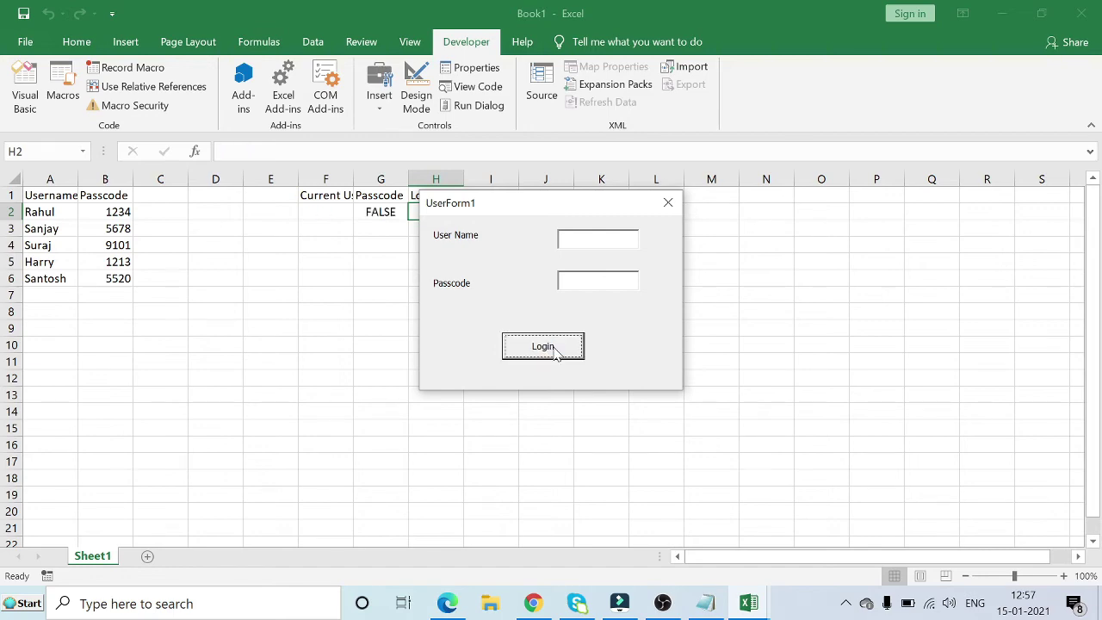
pyautogui.click(668, 202)
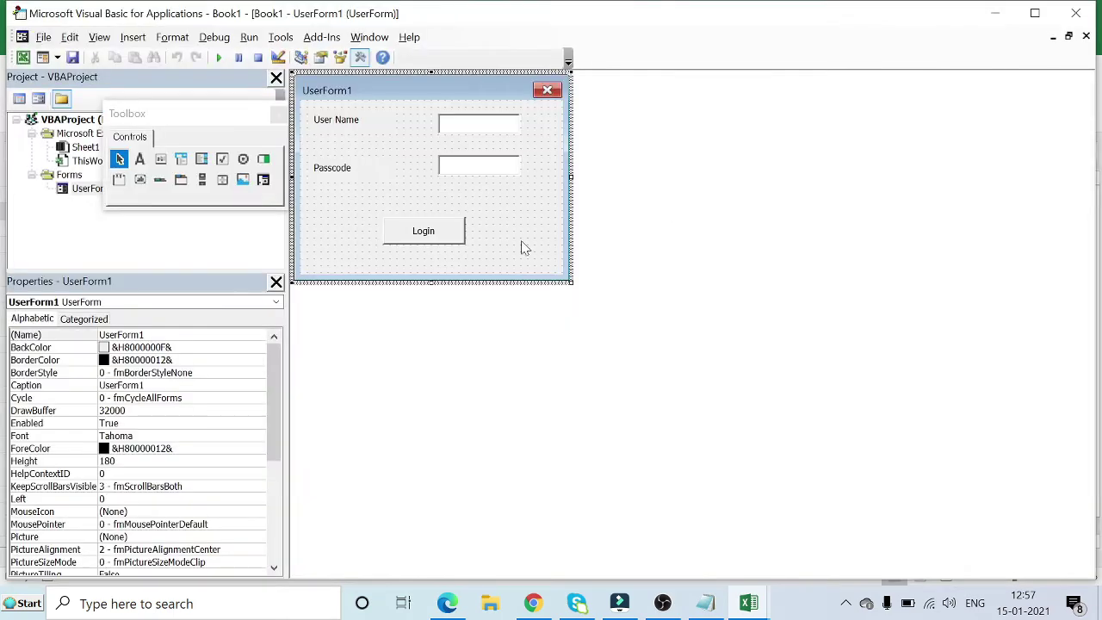
pyautogui.click(449, 238)
# Reopen the Login button's code at the end of the passcode line.
pyautogui.doubleClick(450, 238)
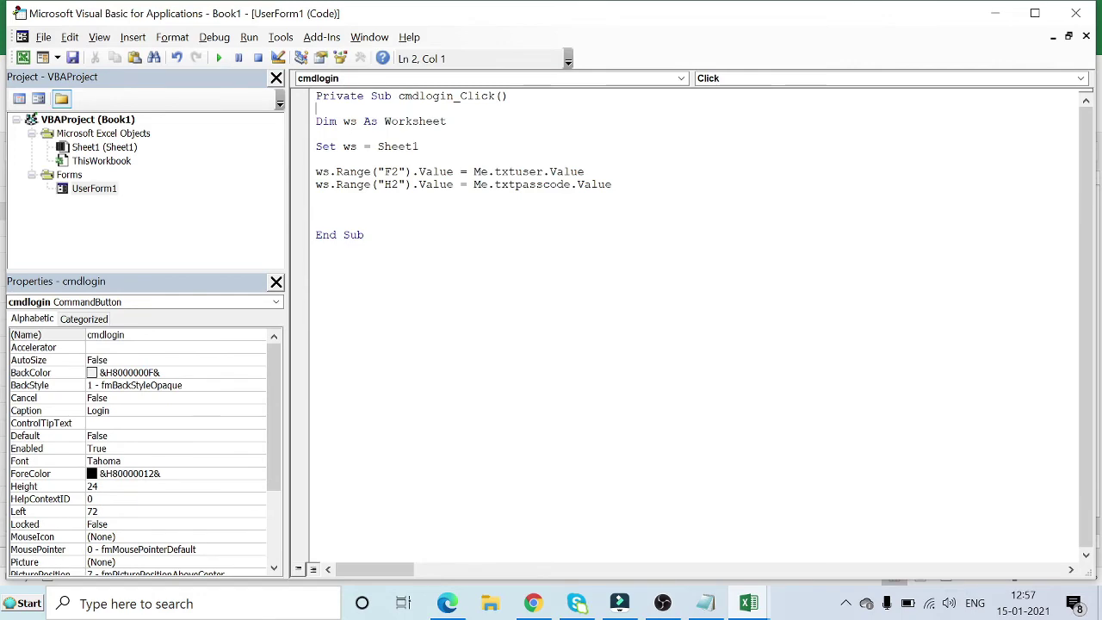
pyautogui.click(654, 184)
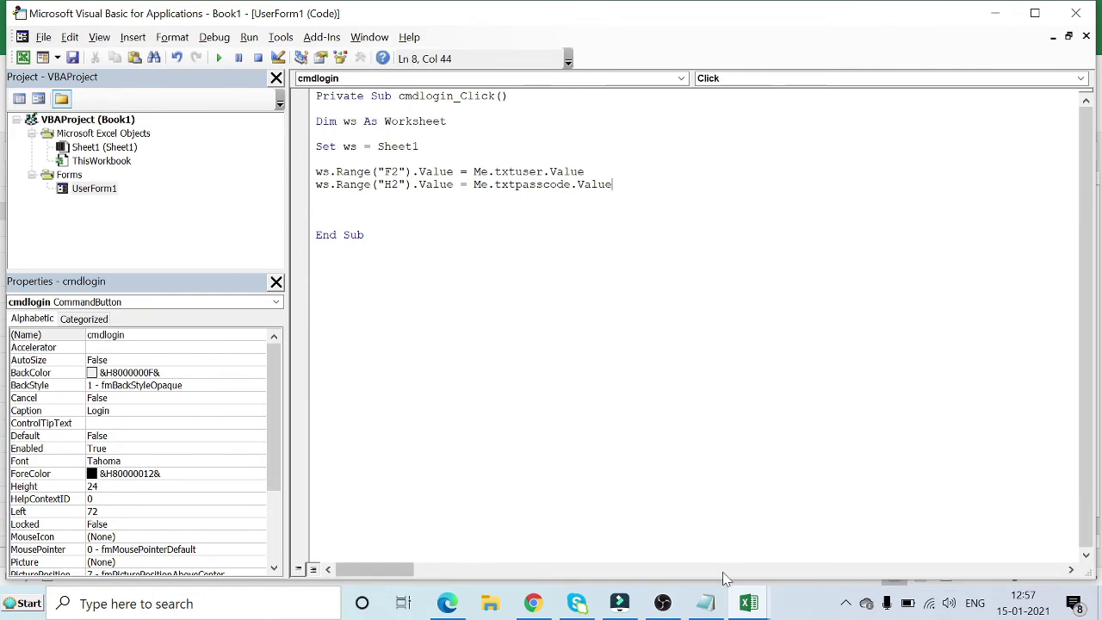
pyautogui.click(706, 605)
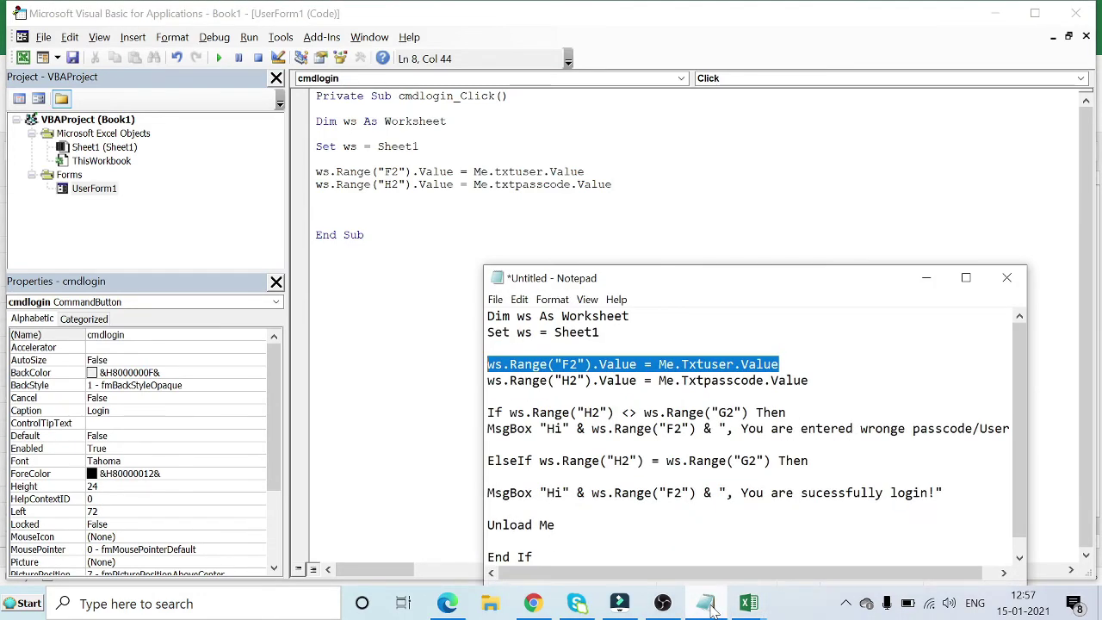
pyautogui.click(708, 605)
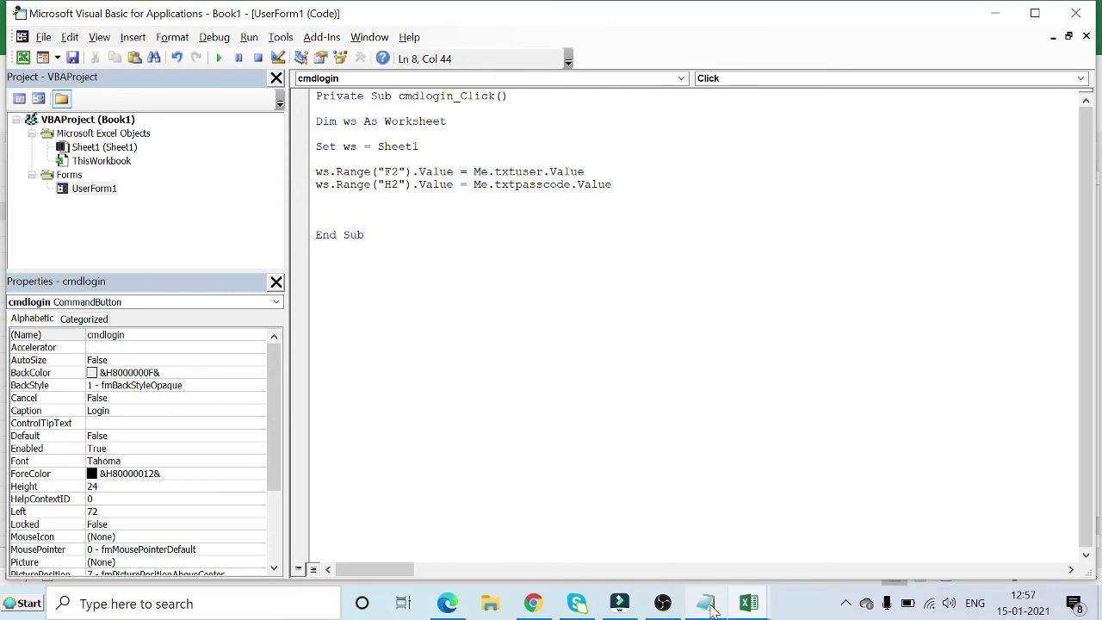
# Enter rahul as the username in F2 and check the G2 lookup result.
pyautogui.moveTo(748, 603)
pyautogui.click(699, 558)
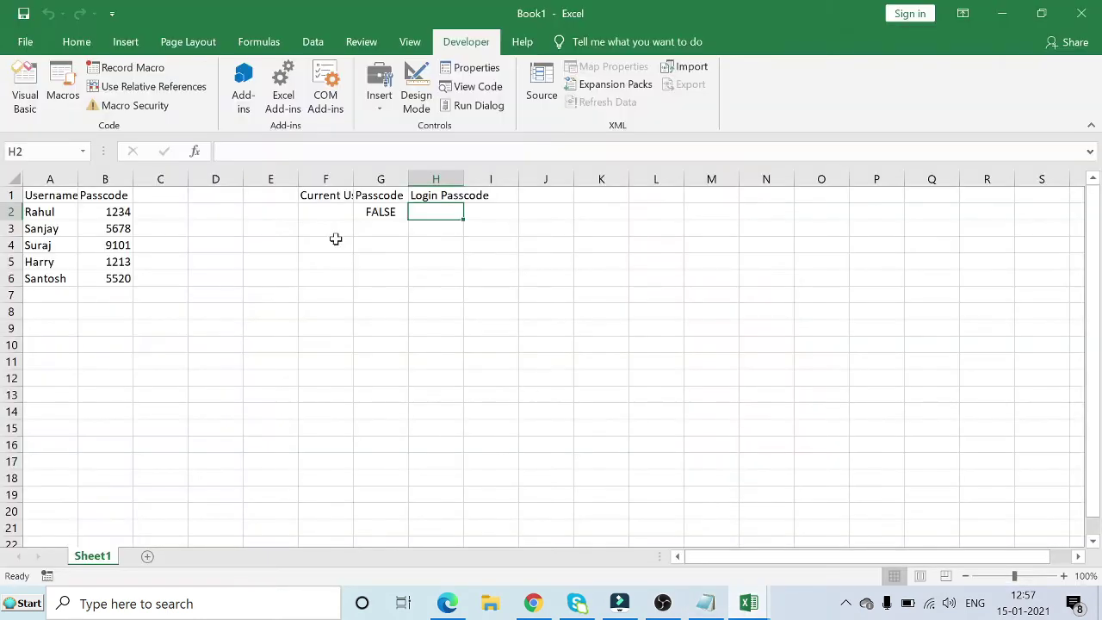
pyautogui.click(385, 215)
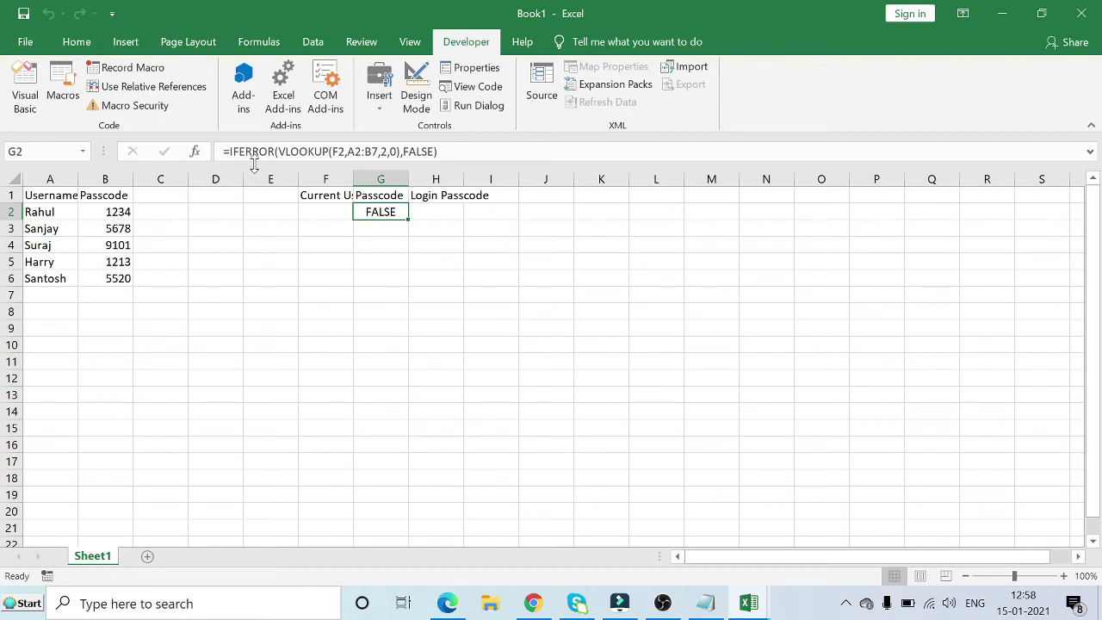
pyautogui.click(343, 212)
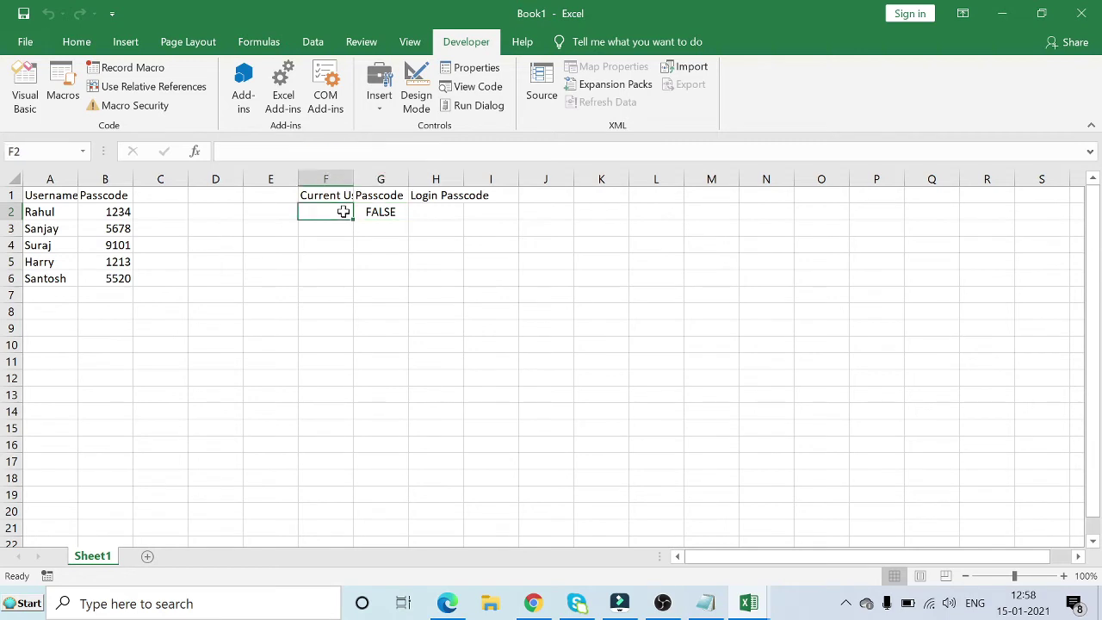
pyautogui.write('rahu')
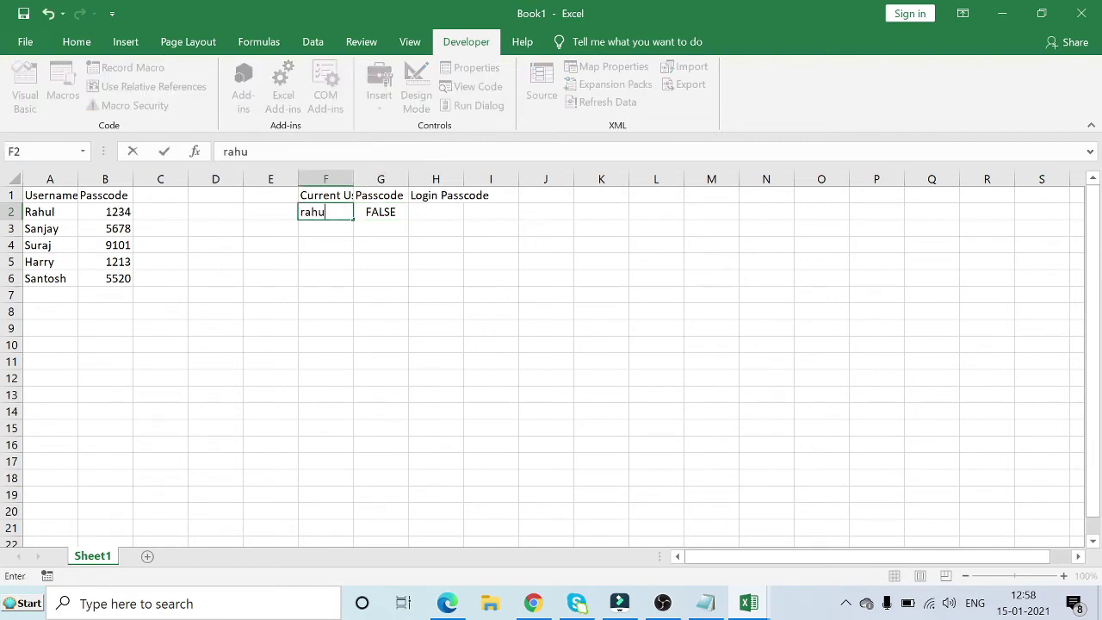
pyautogui.write('l')
pyautogui.press('Return')
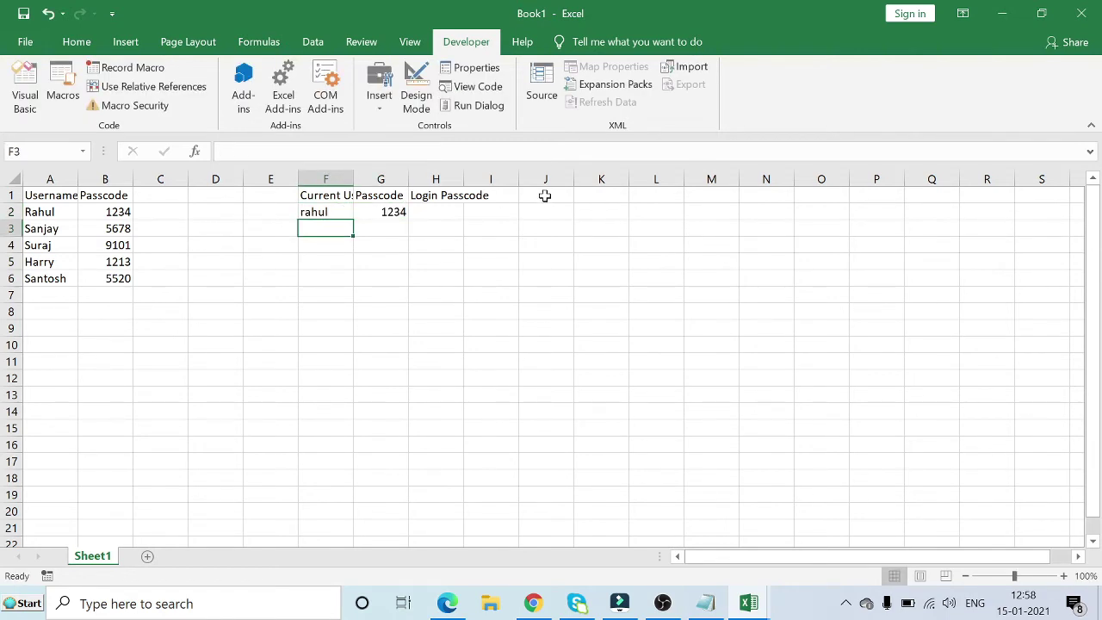
pyautogui.click(401, 212)
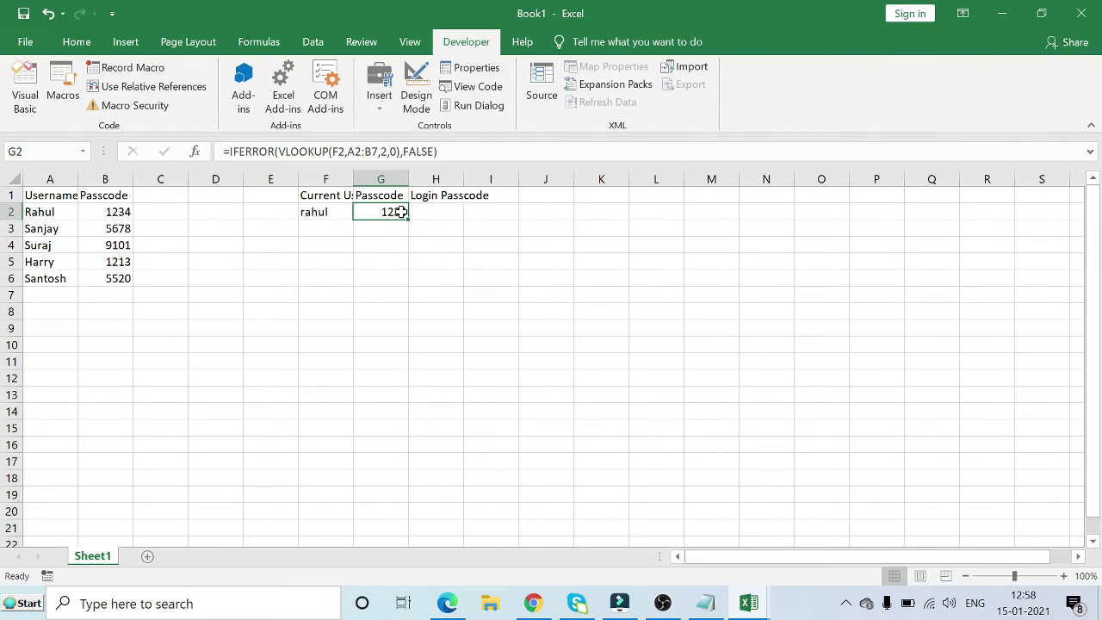
# Retest F2 with vbzhvj, then rahul, and inspect G2's formula returning 1234.
pyautogui.click(310, 209)
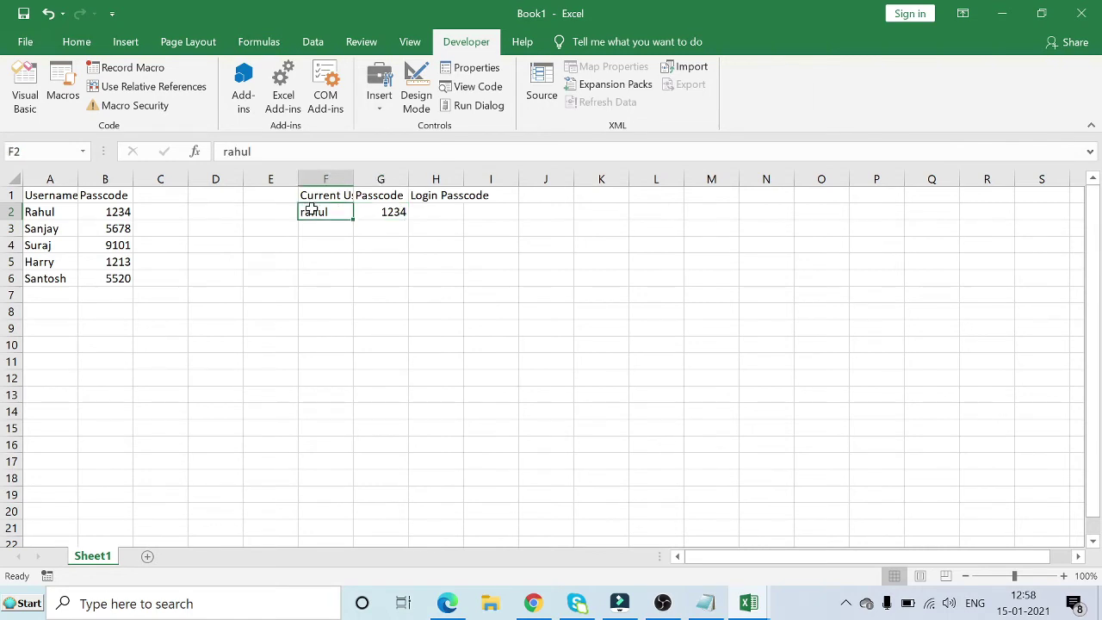
pyautogui.write('vbzhvj')
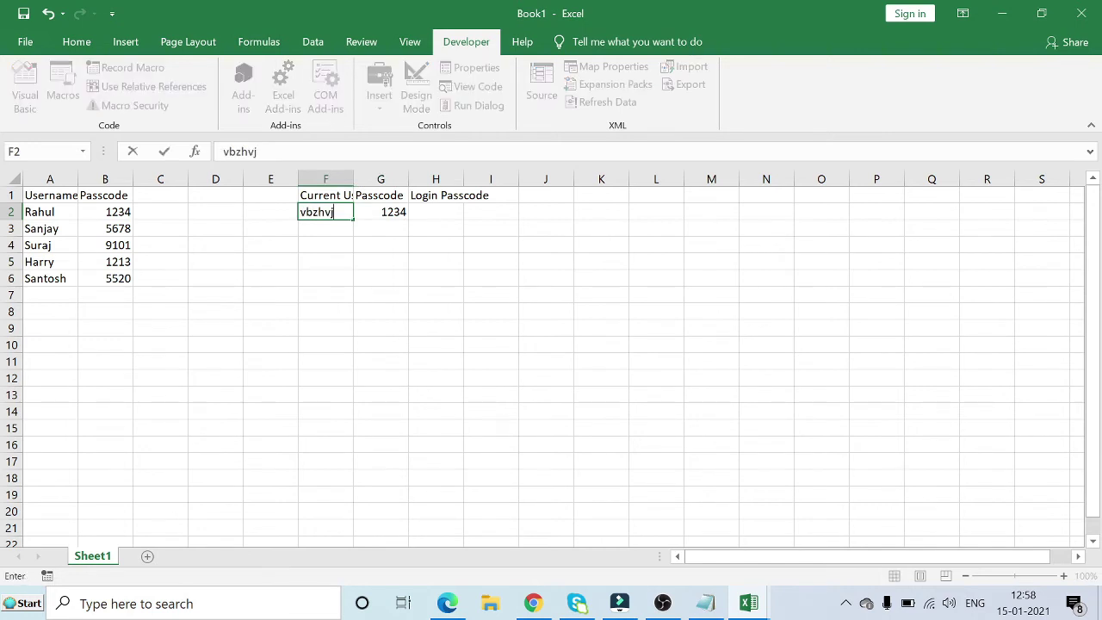
pyautogui.press('Return')
pyautogui.click(379, 211)
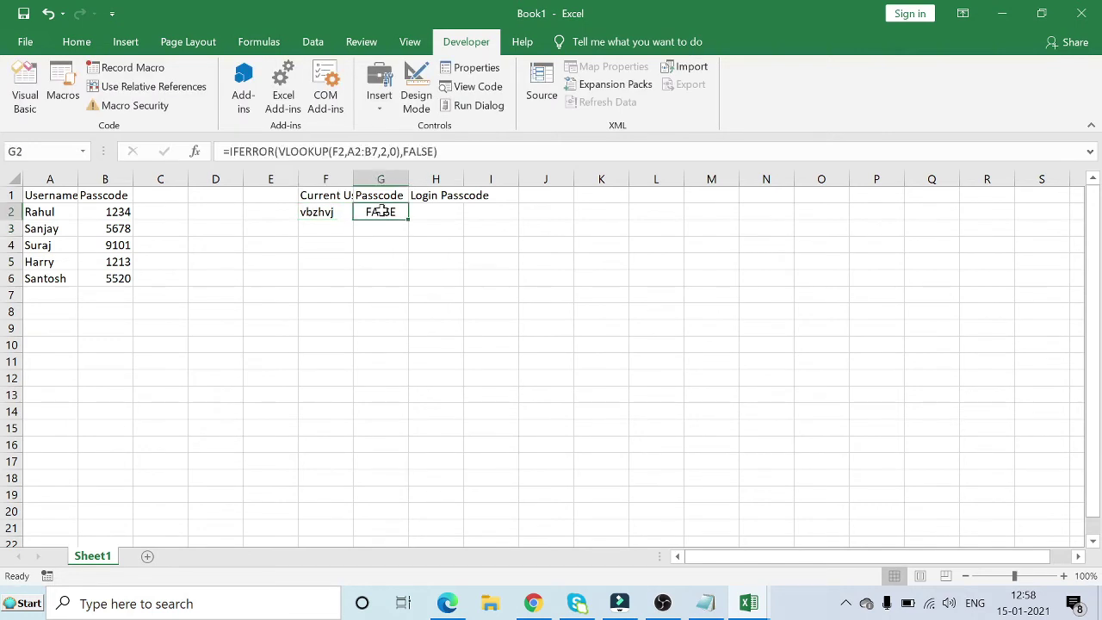
pyautogui.click(330, 215)
pyautogui.write('ra')
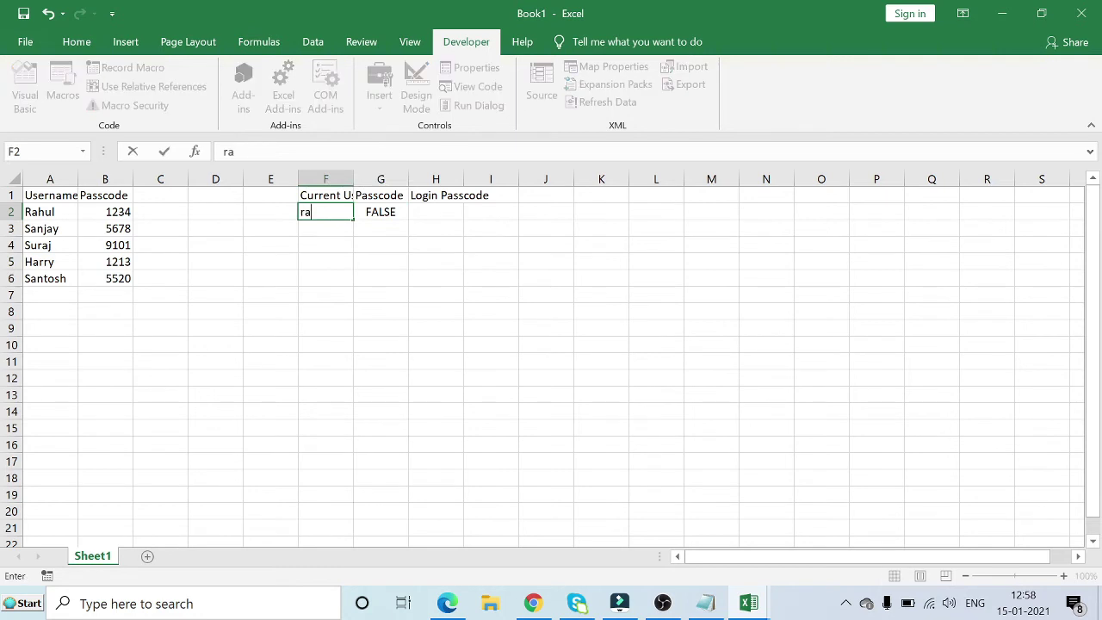
pyautogui.write('hul')
pyautogui.press('Return')
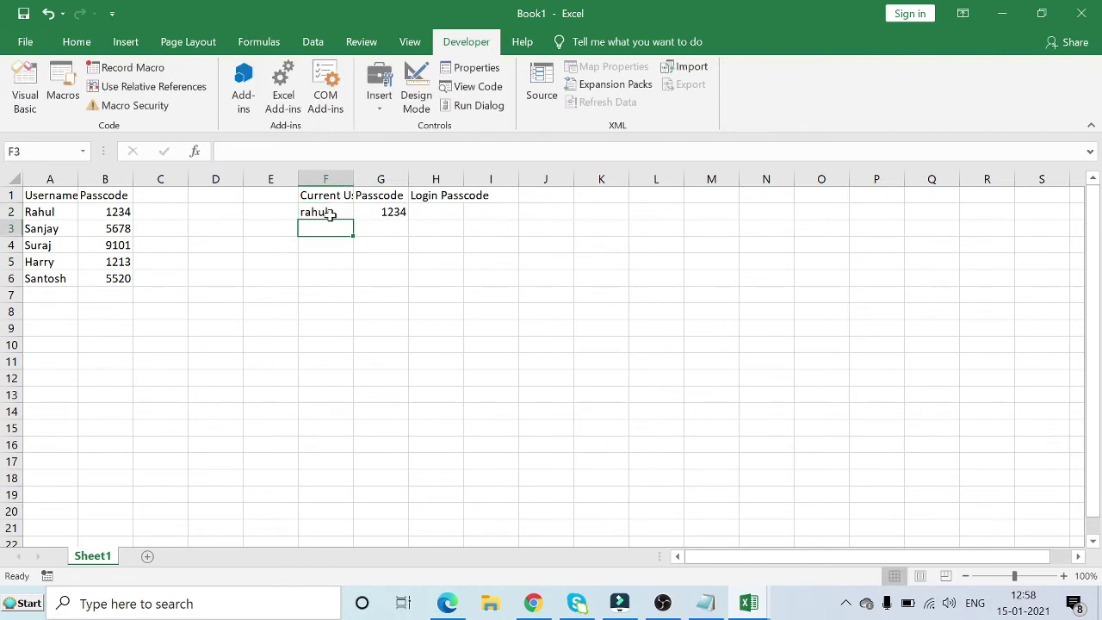
pyautogui.click(380, 207)
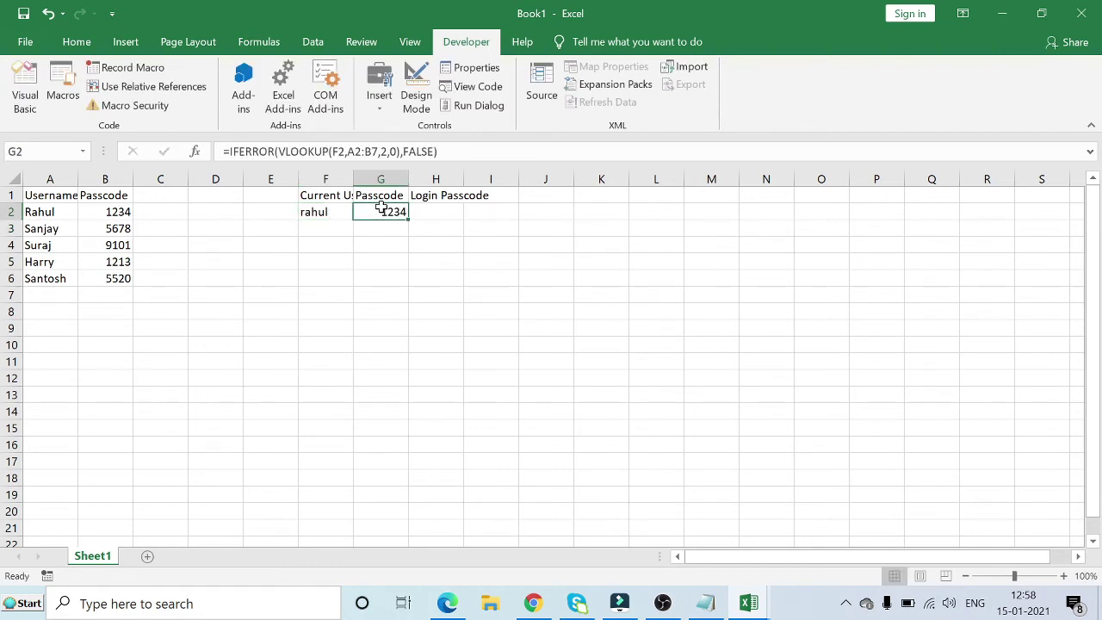
pyautogui.moveTo(238, 150); pyautogui.dragTo(438, 152)
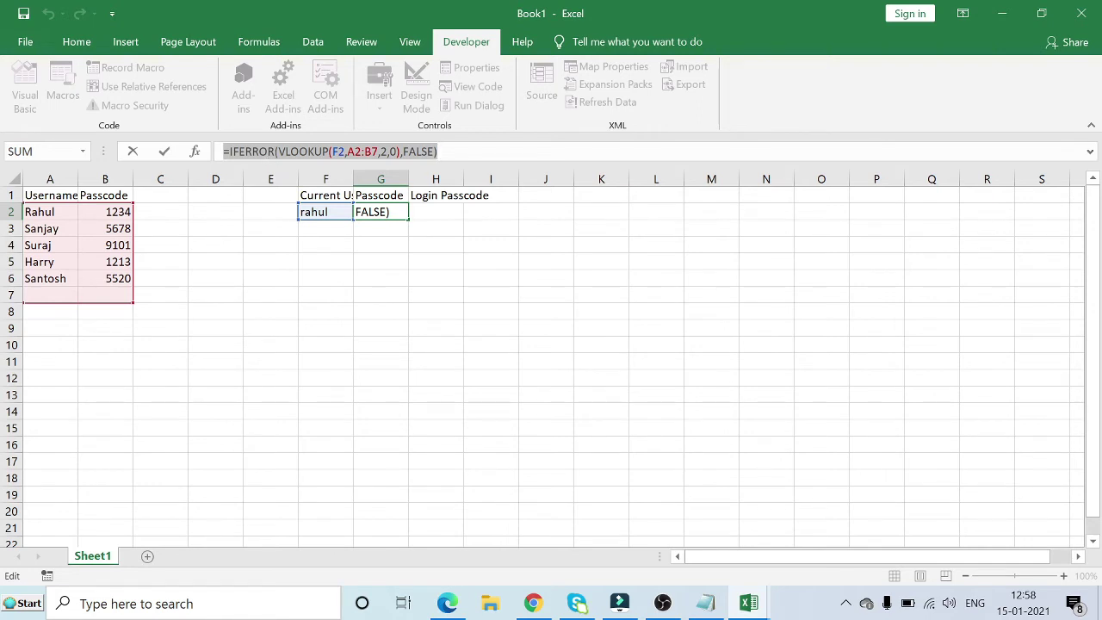
# Try =F2 in G2, undo to restore the IFERROR lookup, and highlight A2:B7.
pyautogui.write('=')
pyautogui.click(316, 212)
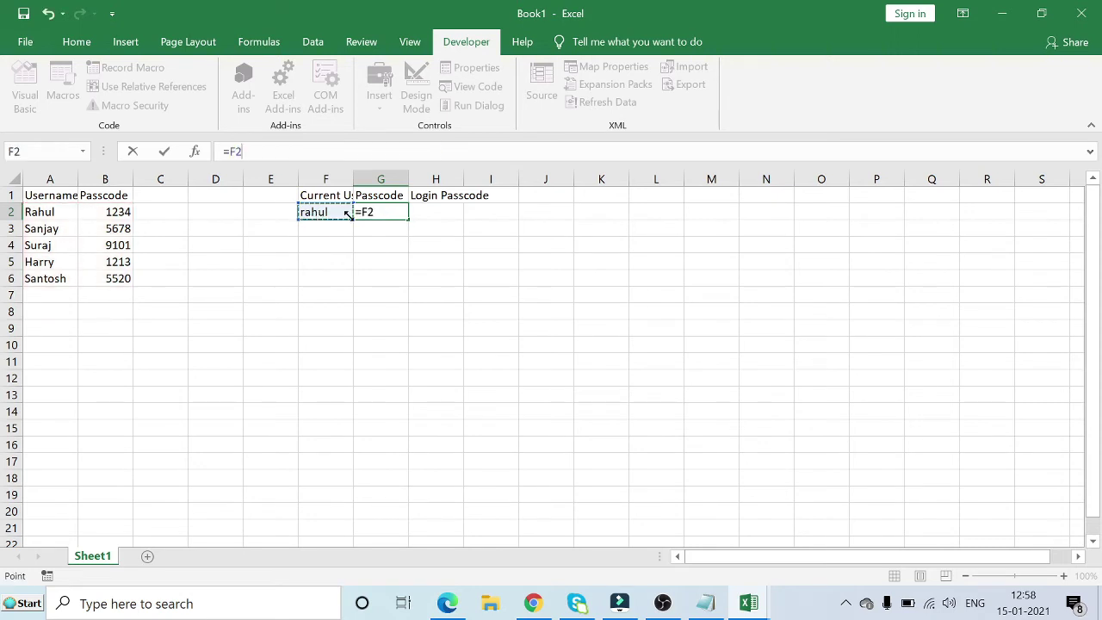
pyautogui.click(319, 213)
pyautogui.press('F2')
pyautogui.hotkey('shift', 'Left')
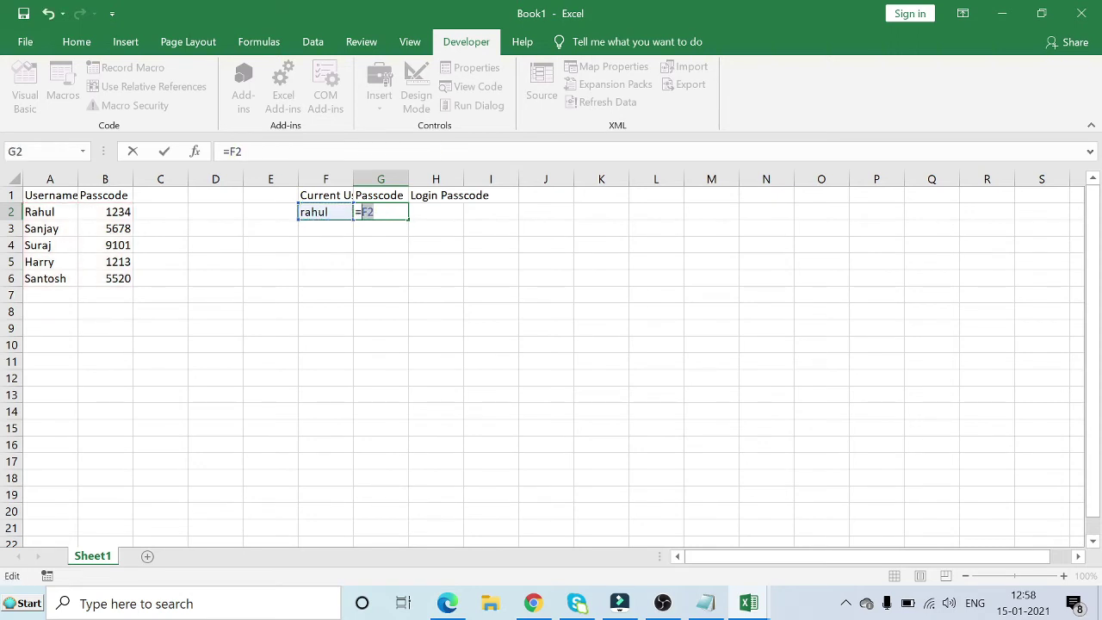
pyautogui.hotkey('shift', 'Left')
pyautogui.hotkey('ctrl', 'z')
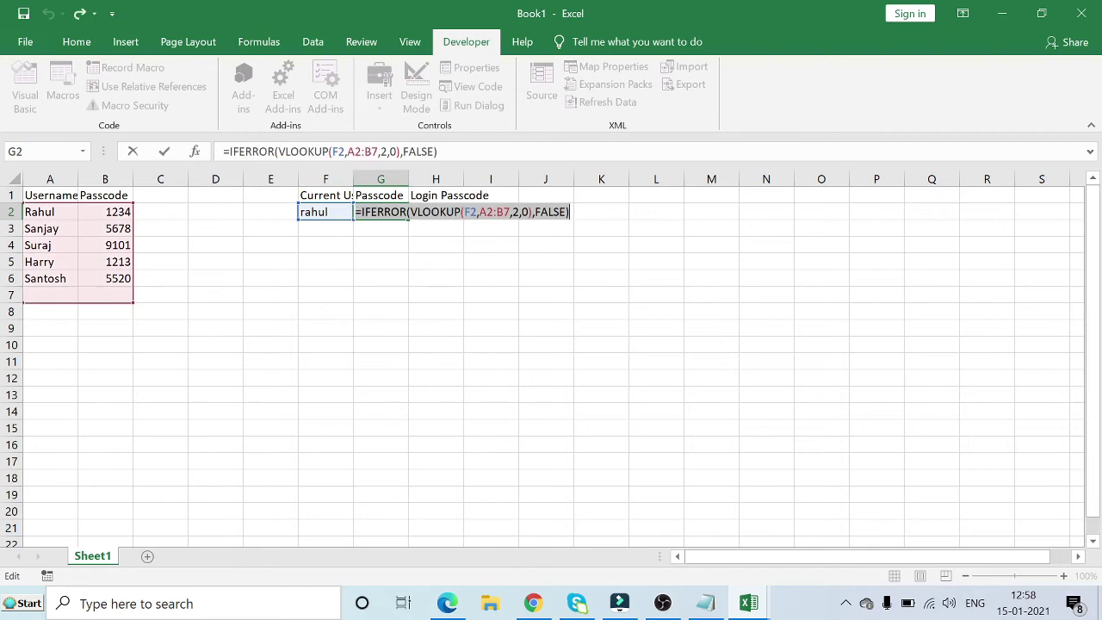
pyautogui.moveTo(347, 152); pyautogui.dragTo(379, 151)
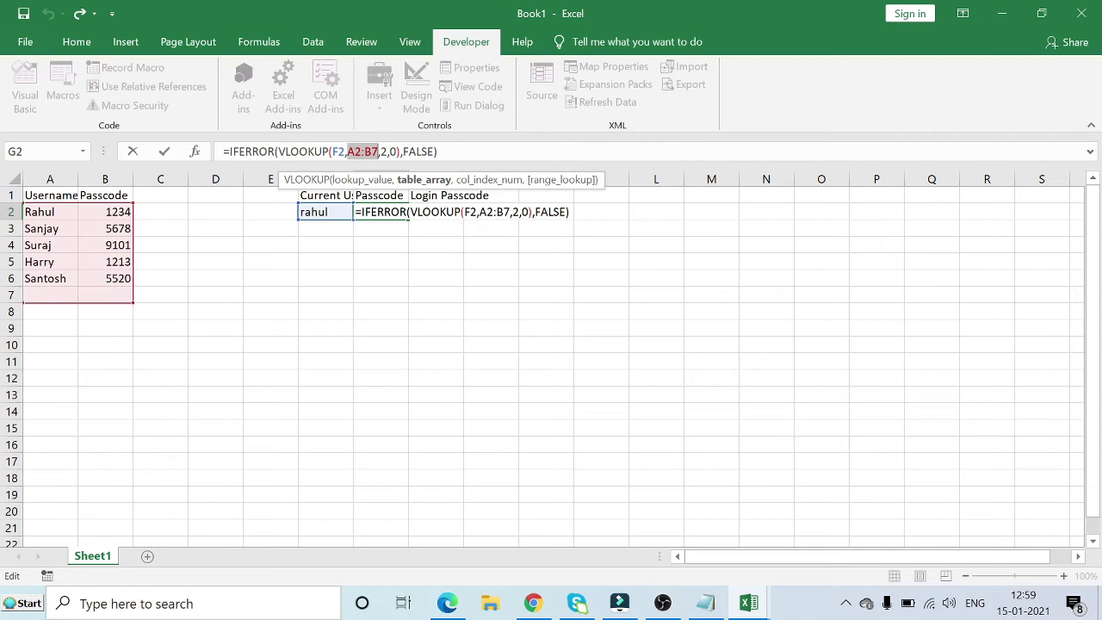
# Switch back to the login button's code in the VBA editor.
pyautogui.click(475, 280)
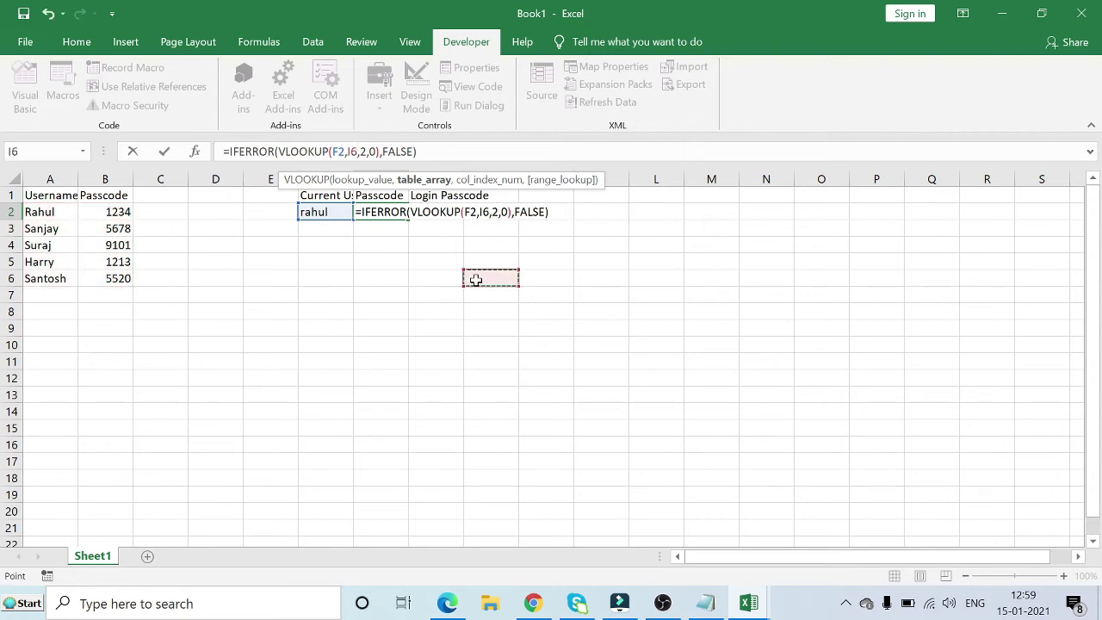
pyautogui.click(747, 602)
pyautogui.click(807, 532)
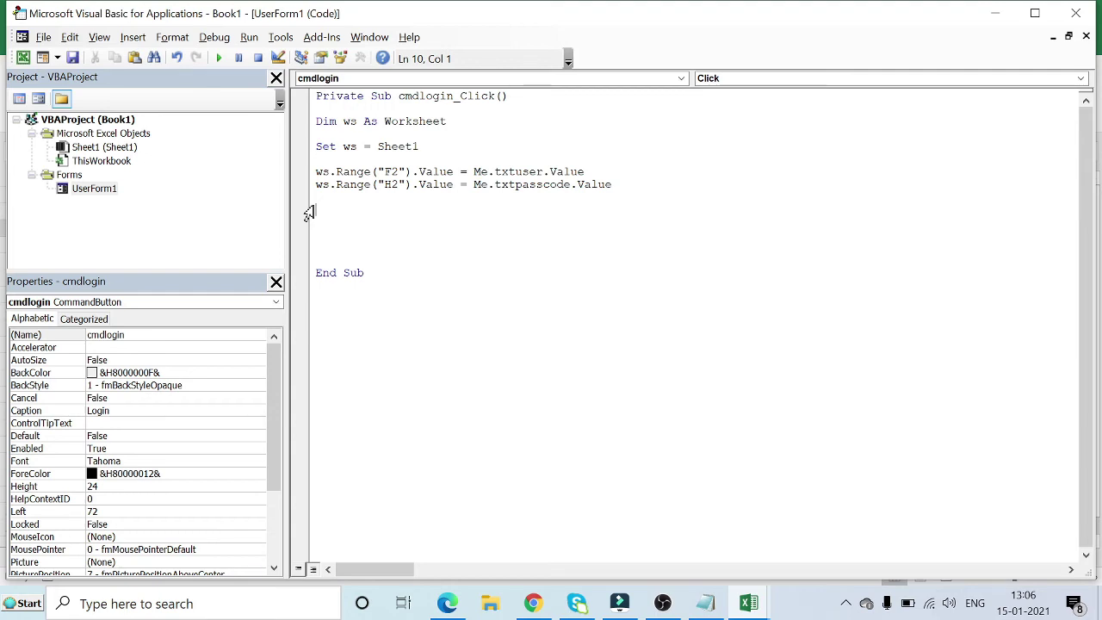
# Add If ws.Range("H2") <> ws.Range("G2") Then to cmdlogin_Click, then return to the worksheet at H2.
pyautogui.write('If ws.Range("H2") <> ws.Range("G2") Then')
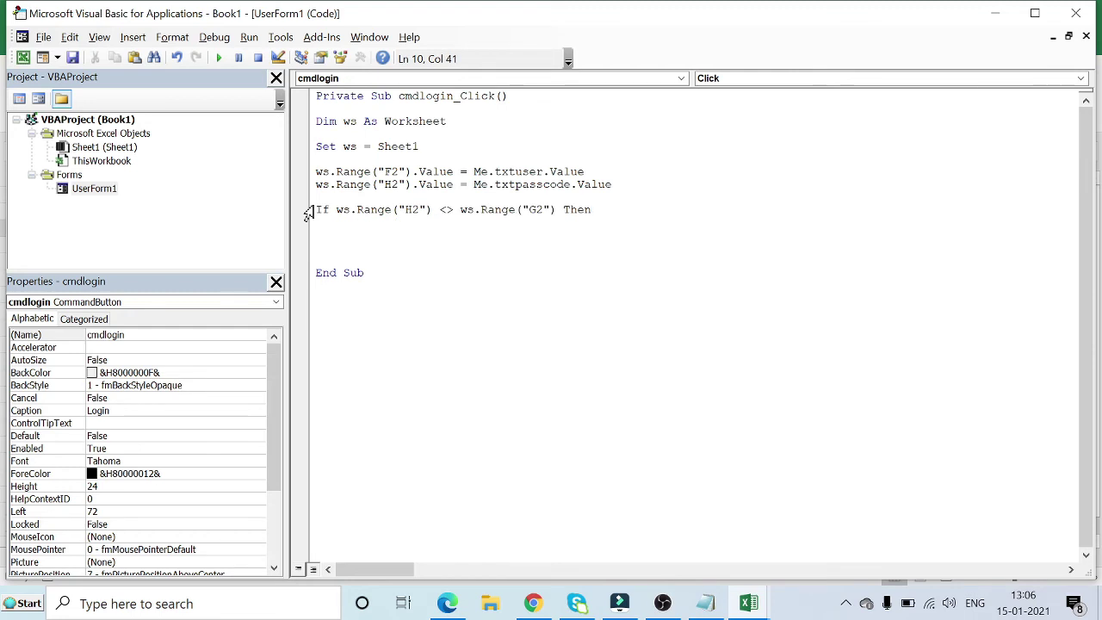
pyautogui.click(749, 604)
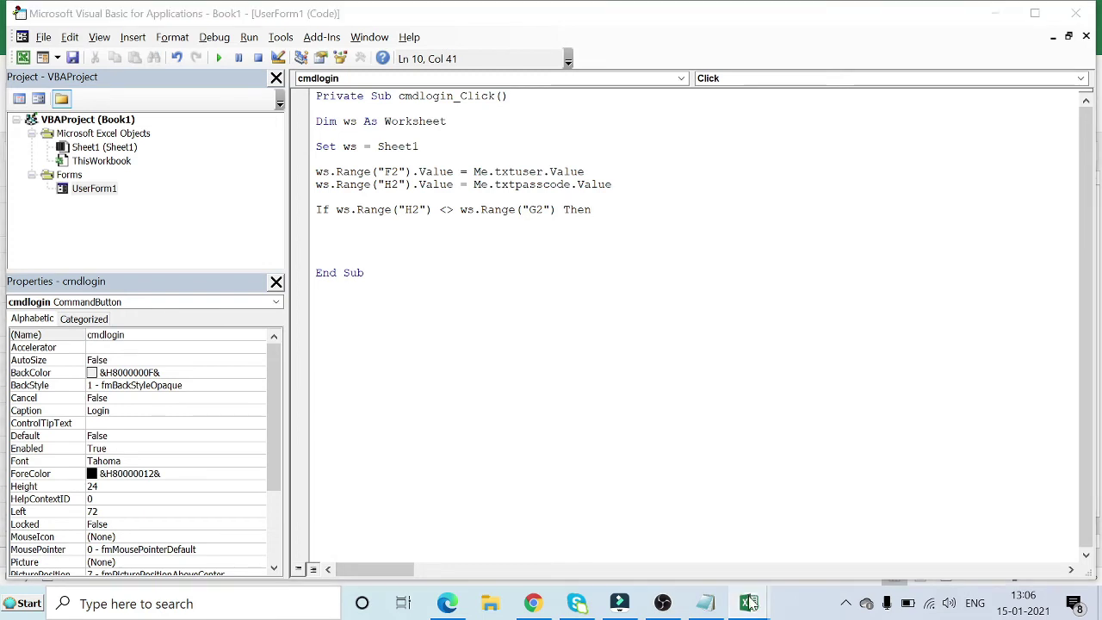
pyautogui.click(665, 523)
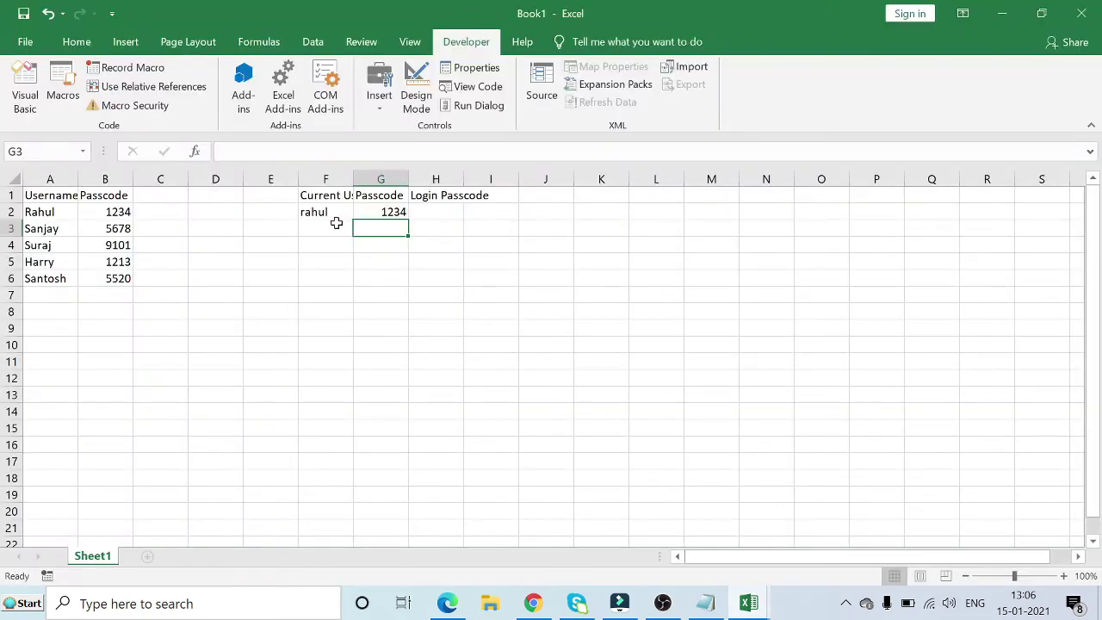
pyautogui.click(452, 213)
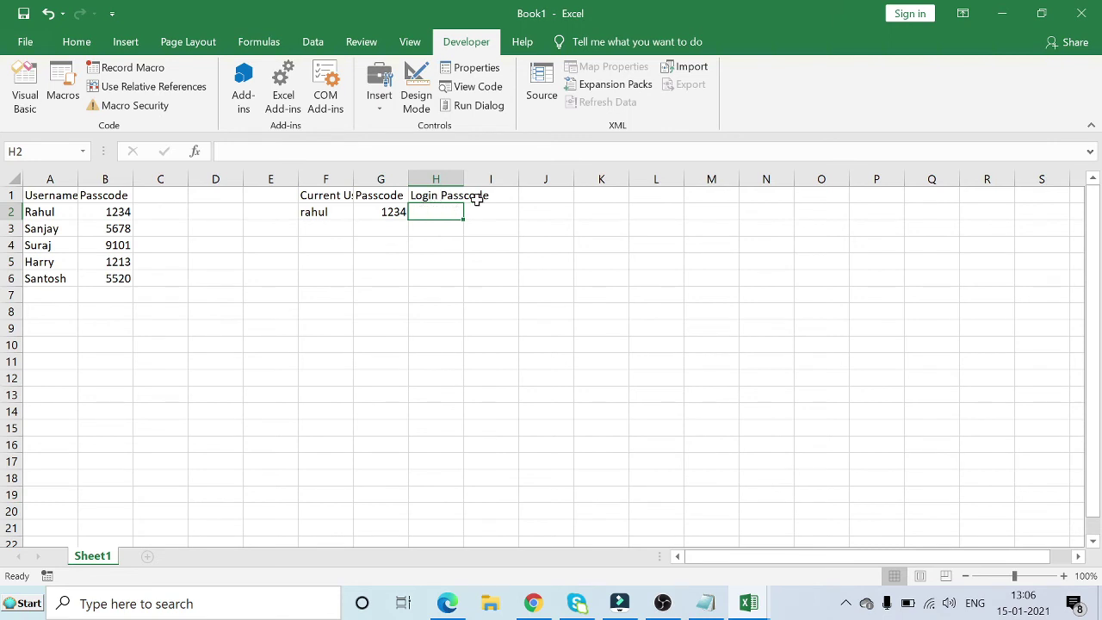
# Check cells F2 and H2, then add a blank line below the If statement and select its <> operator.
pyautogui.click(318, 210)
pyautogui.click(444, 211)
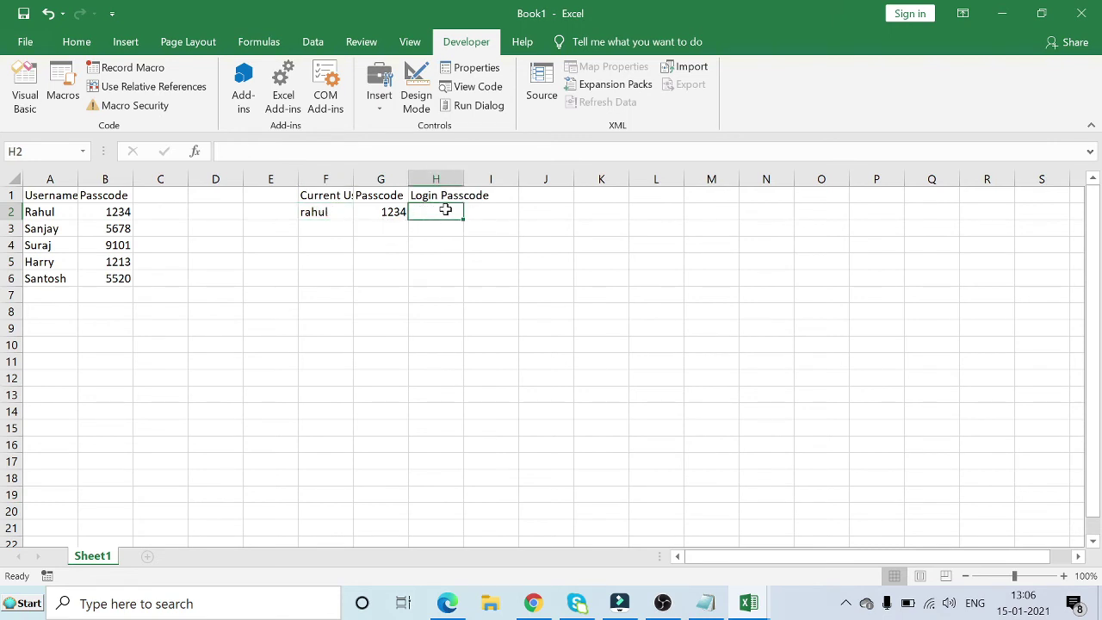
pyautogui.click(327, 210)
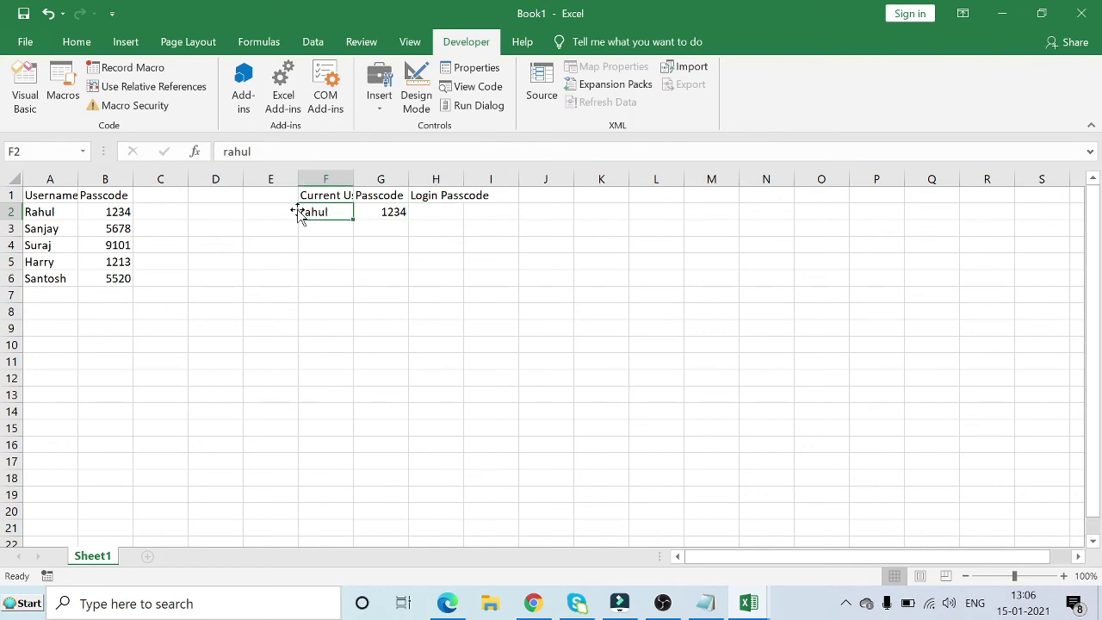
pyautogui.click(30, 95)
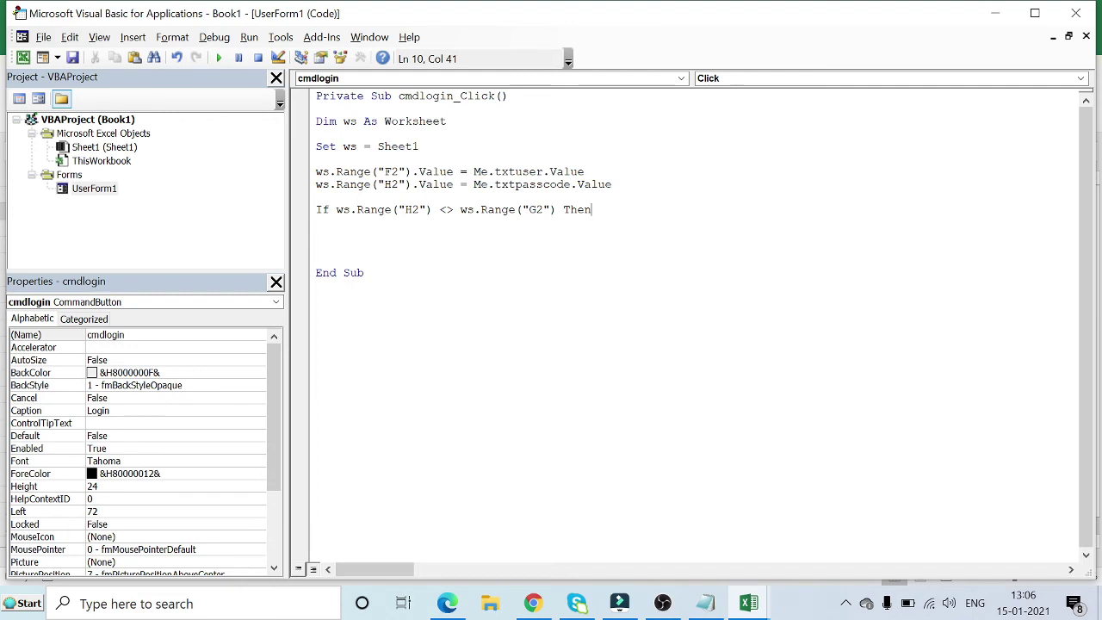
pyautogui.press('Return')
pyautogui.press('Return')
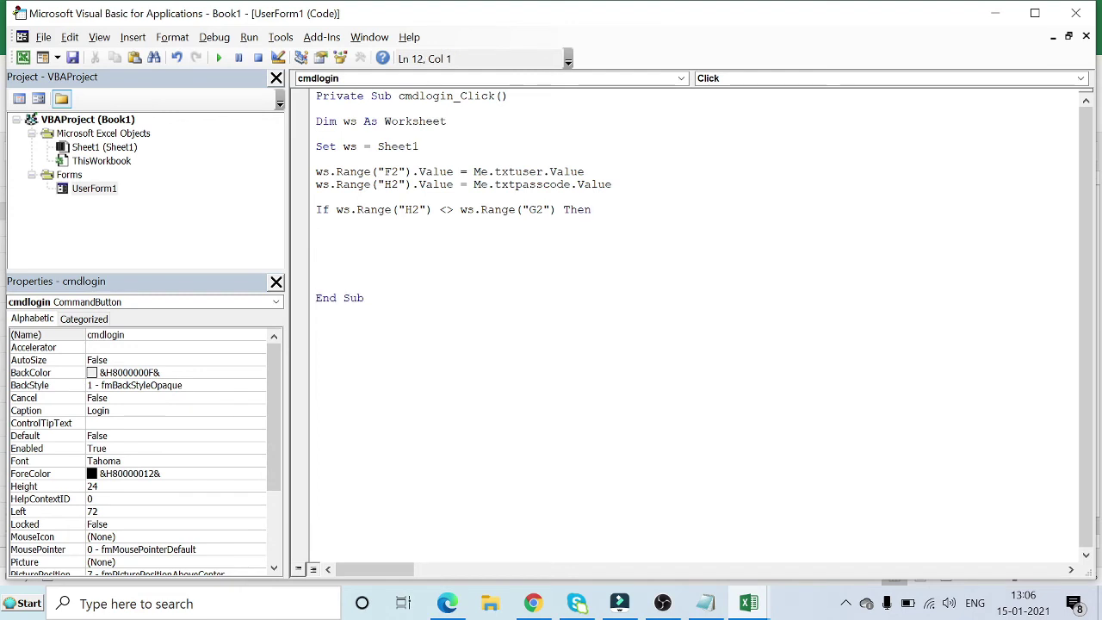
pyautogui.click(454, 209)
pyautogui.hotkey('shift', 'Left')
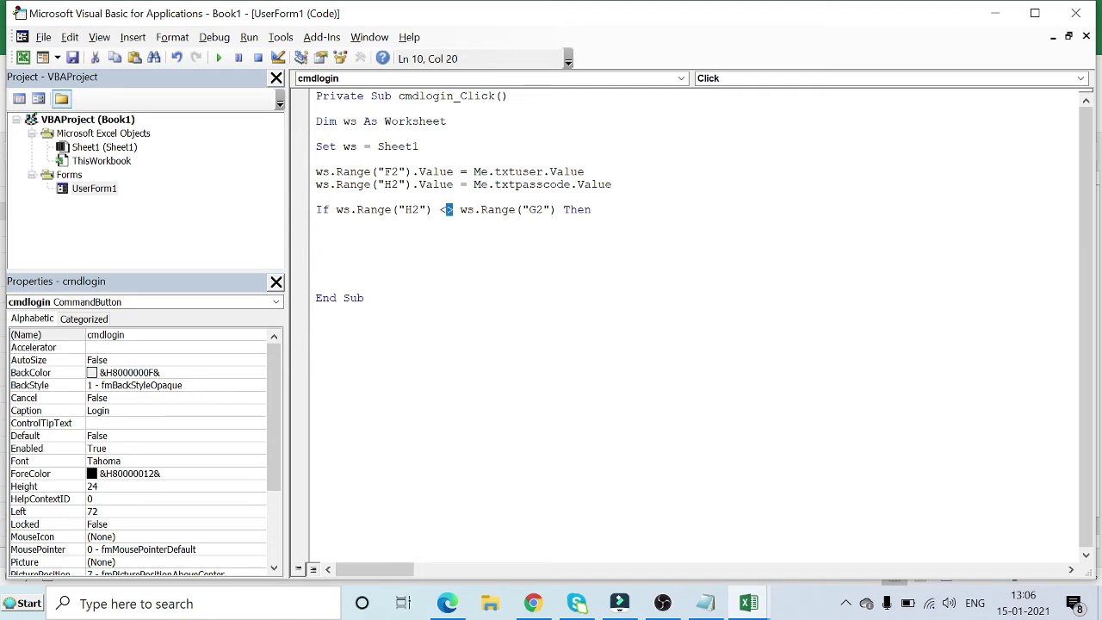
pyautogui.hotkey('shift', 'Left')
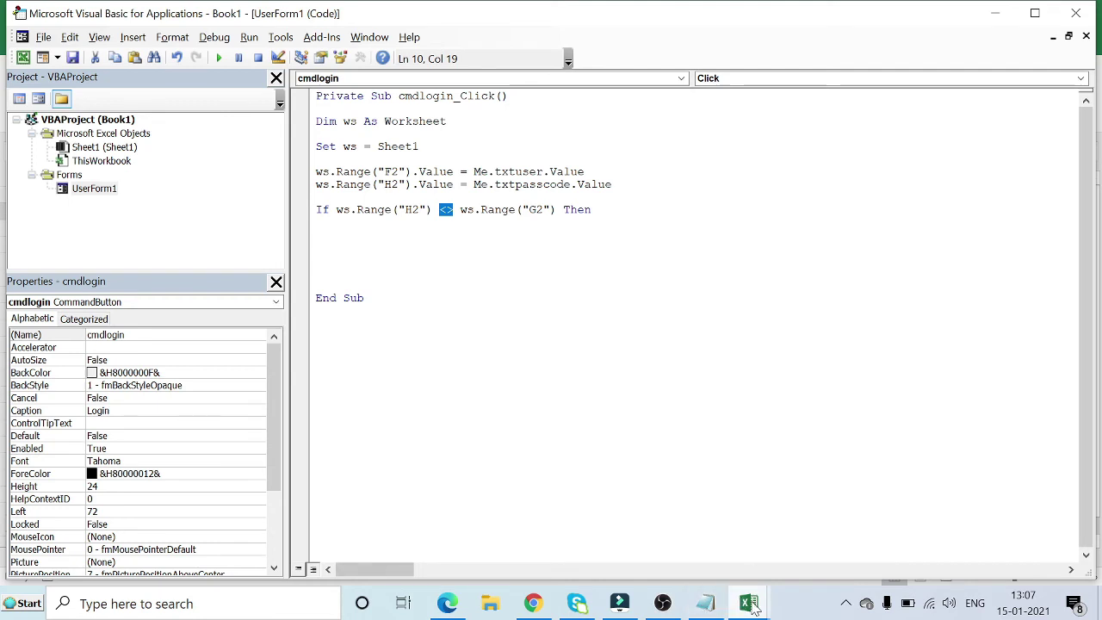
# Compare H2 with G2's lookup formula on the worksheet, then return to the VBA code.
pyautogui.moveTo(748, 604)
pyautogui.click(688, 514)
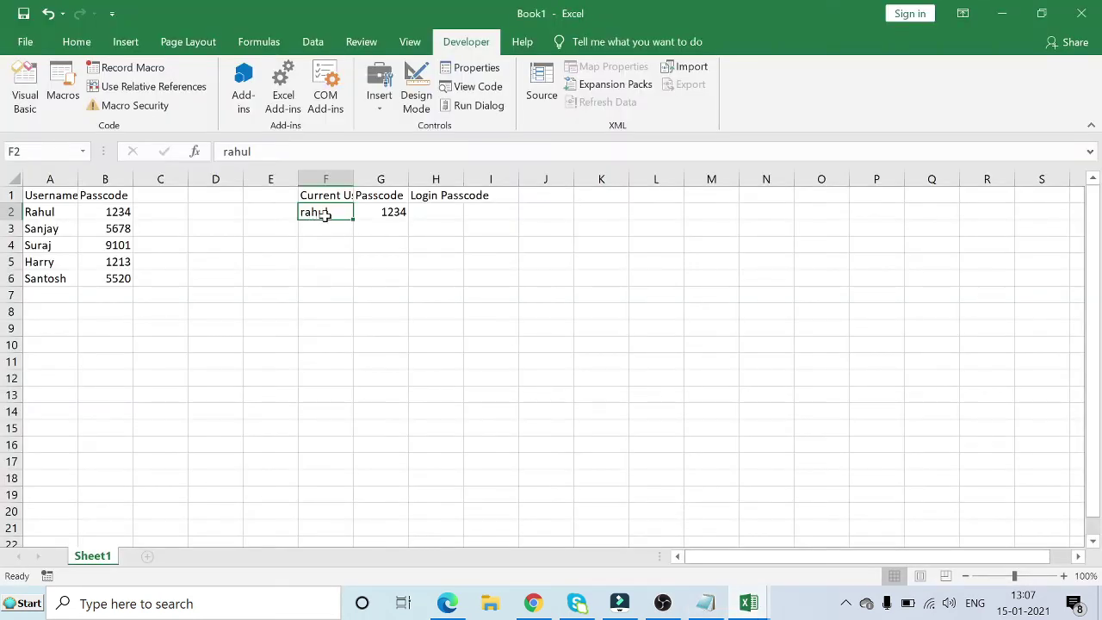
pyautogui.click(428, 212)
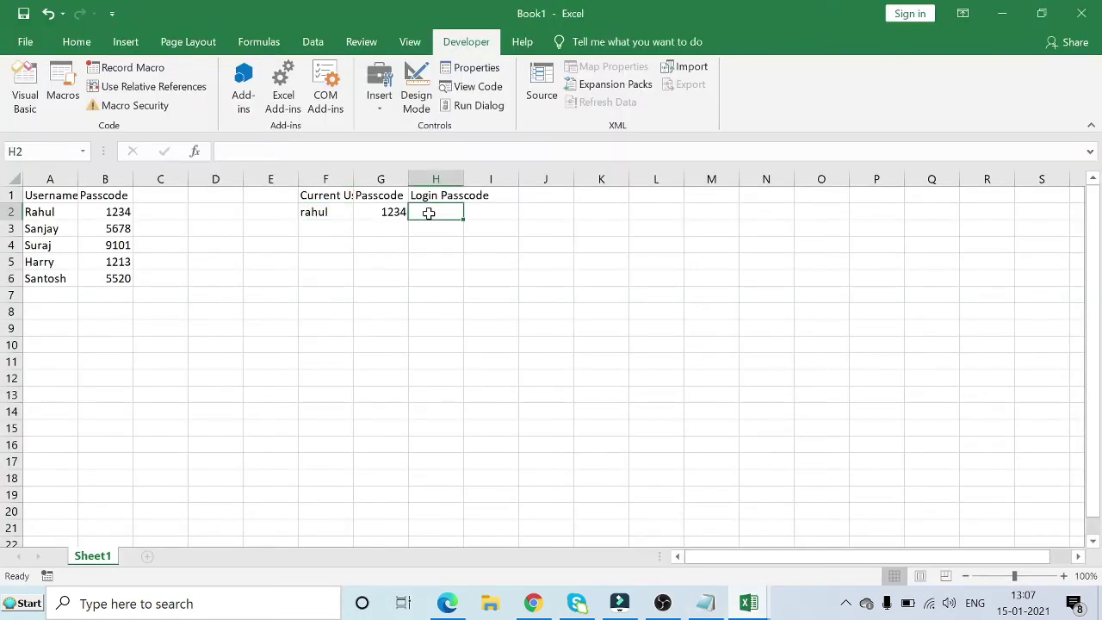
pyautogui.click(381, 212)
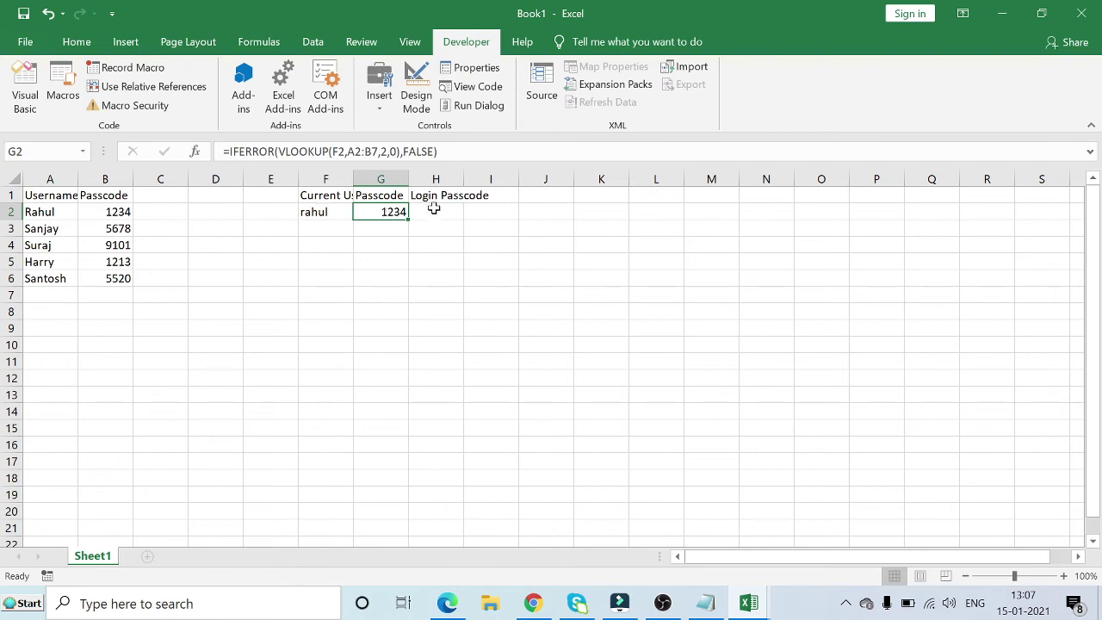
pyautogui.click(434, 212)
pyautogui.click(385, 211)
pyautogui.click(25, 95)
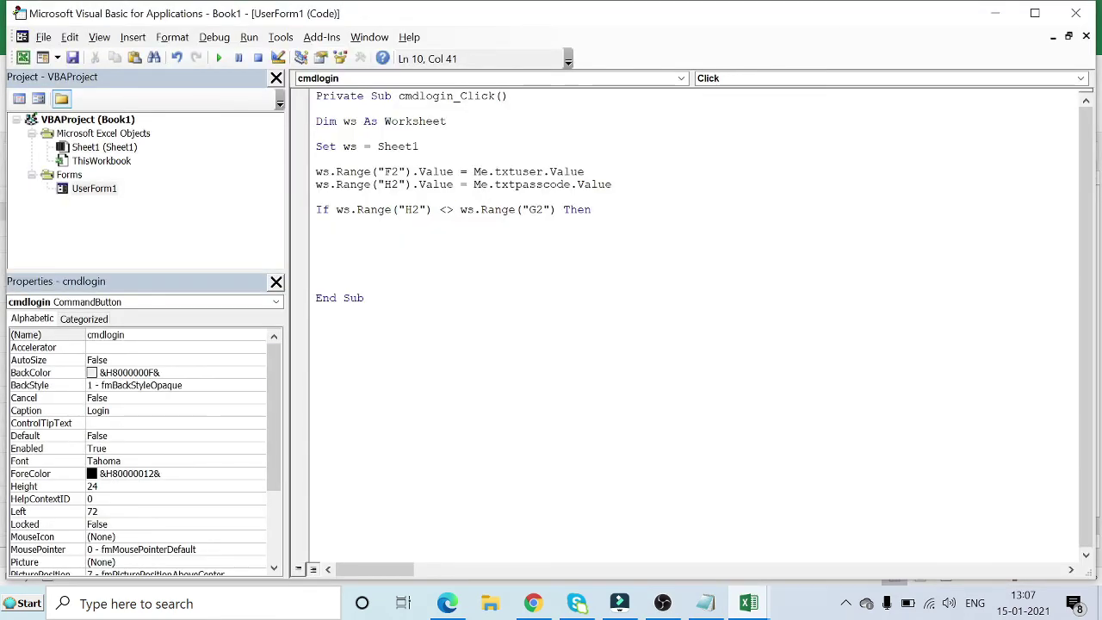
# Under the If line, add MsgBox "Hi" & ws.Range("F2") & ", You are entered wronge passcode/User!".
pyautogui.press('Return')
pyautogui.press('Return')
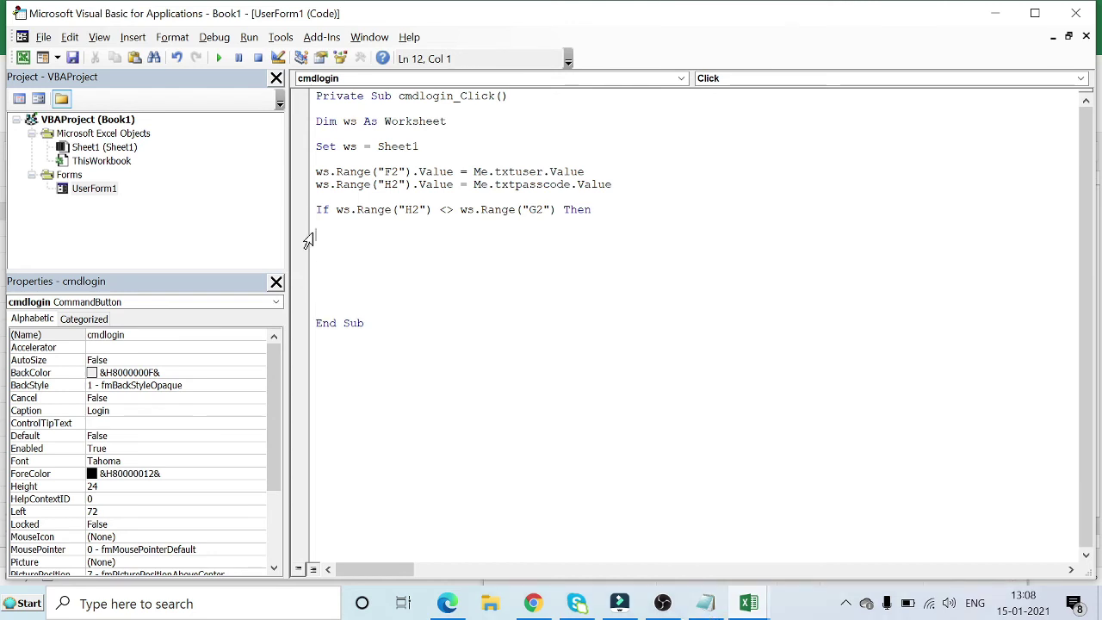
pyautogui.write('MsgBox "Hi" & ws.Range("F2") & ", You are entered wronge passcode/User!"')
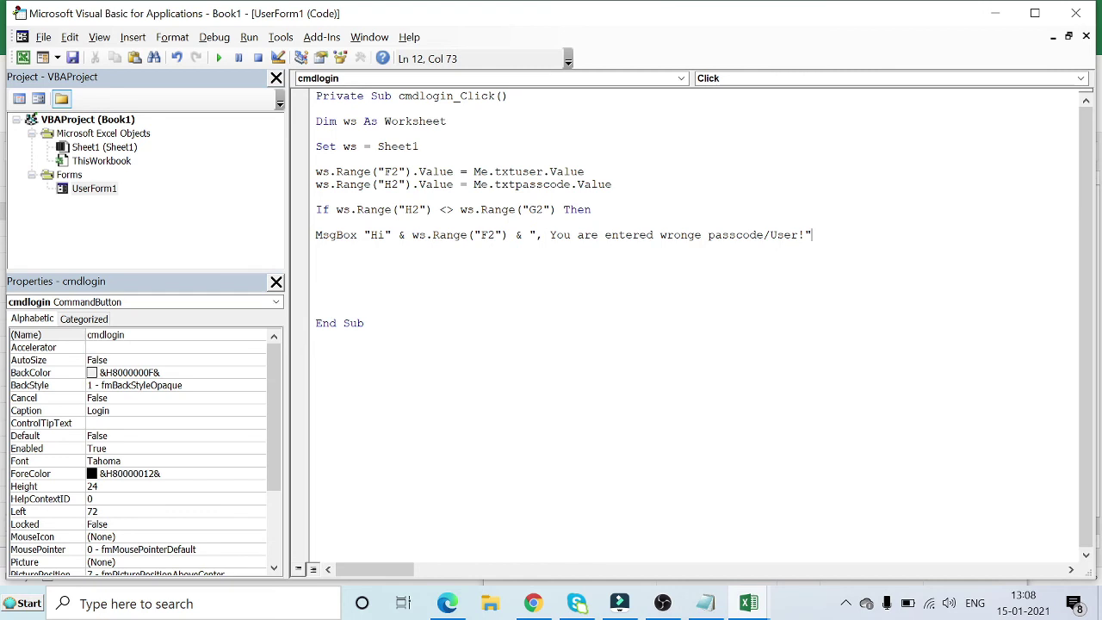
pyautogui.moveTo(550, 234); pyautogui.dragTo(804, 234)
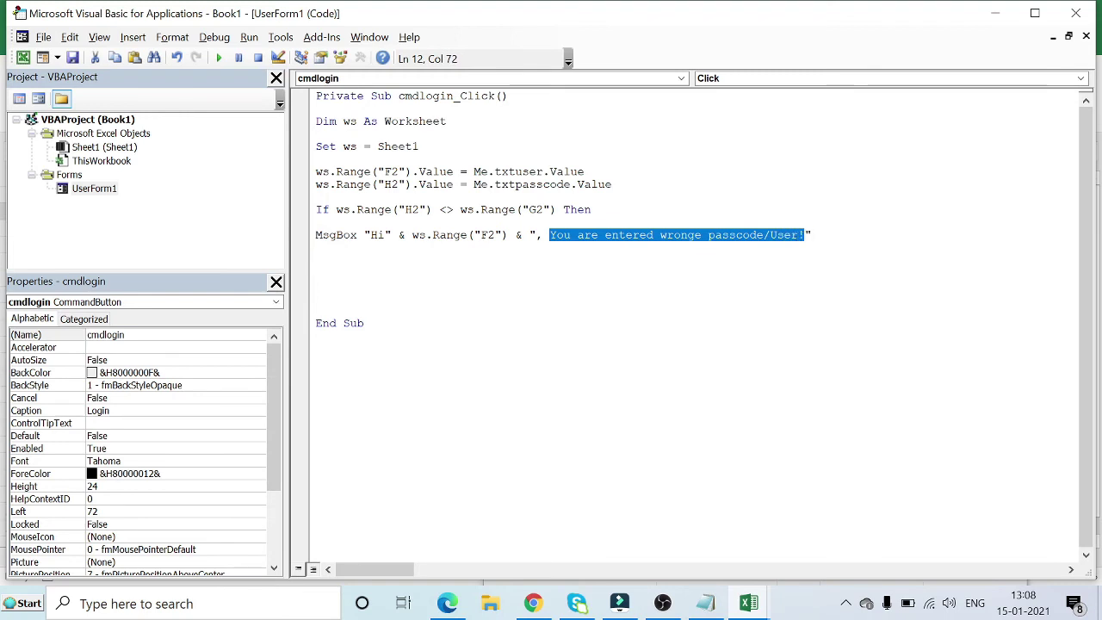
pyautogui.click(689, 234)
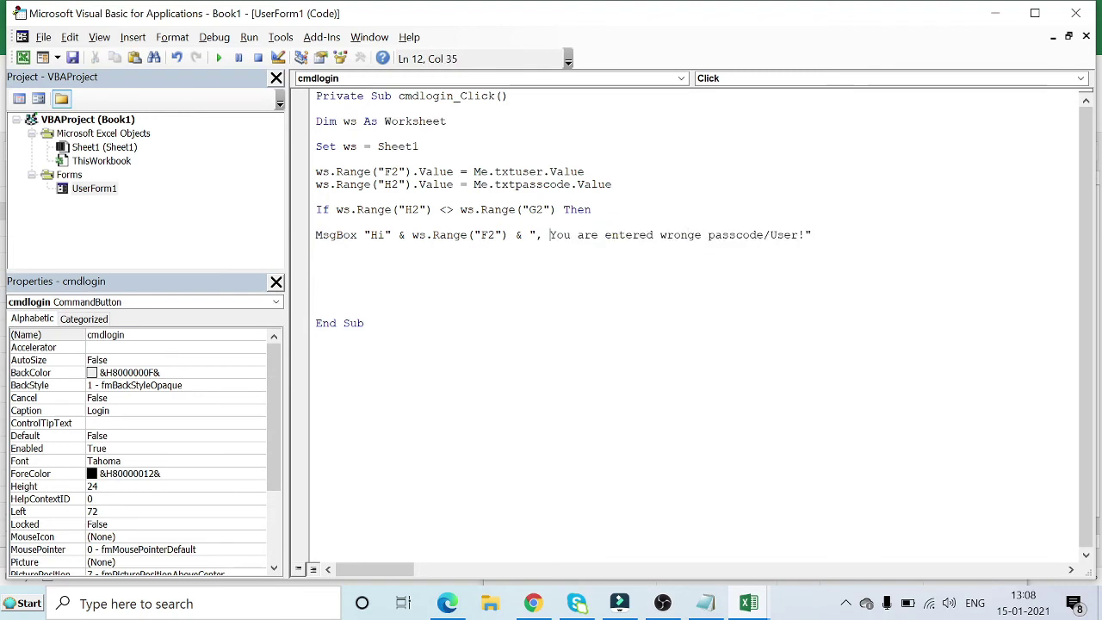
pyautogui.hotkey('shift', 'Down')
pyautogui.click(664, 235)
pyautogui.moveTo(551, 234); pyautogui.dragTo(811, 235)
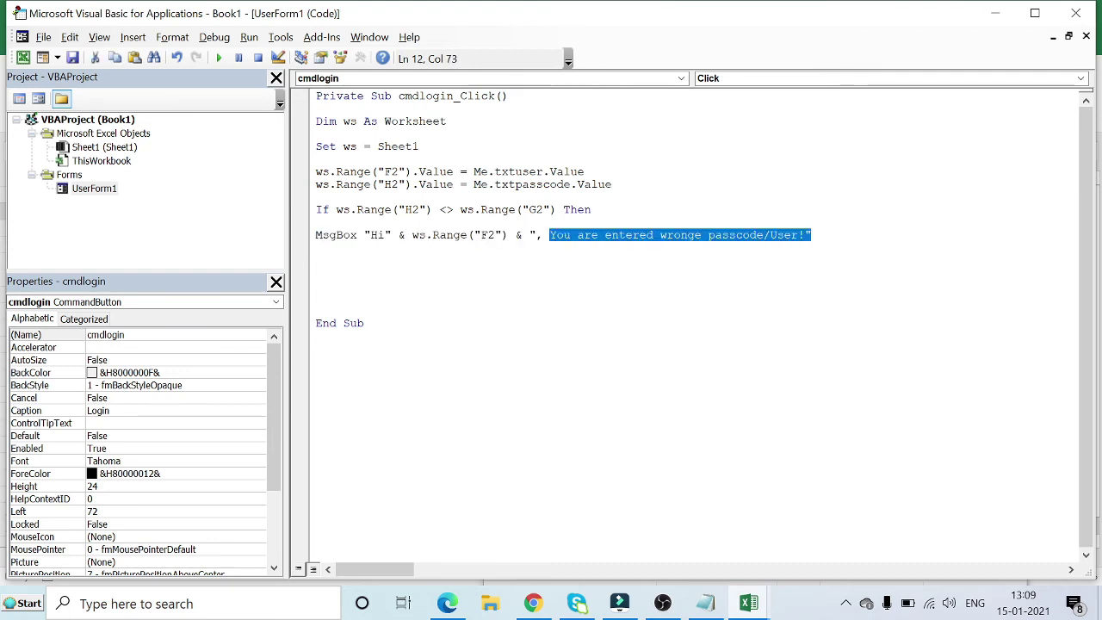
pyautogui.click(812, 234)
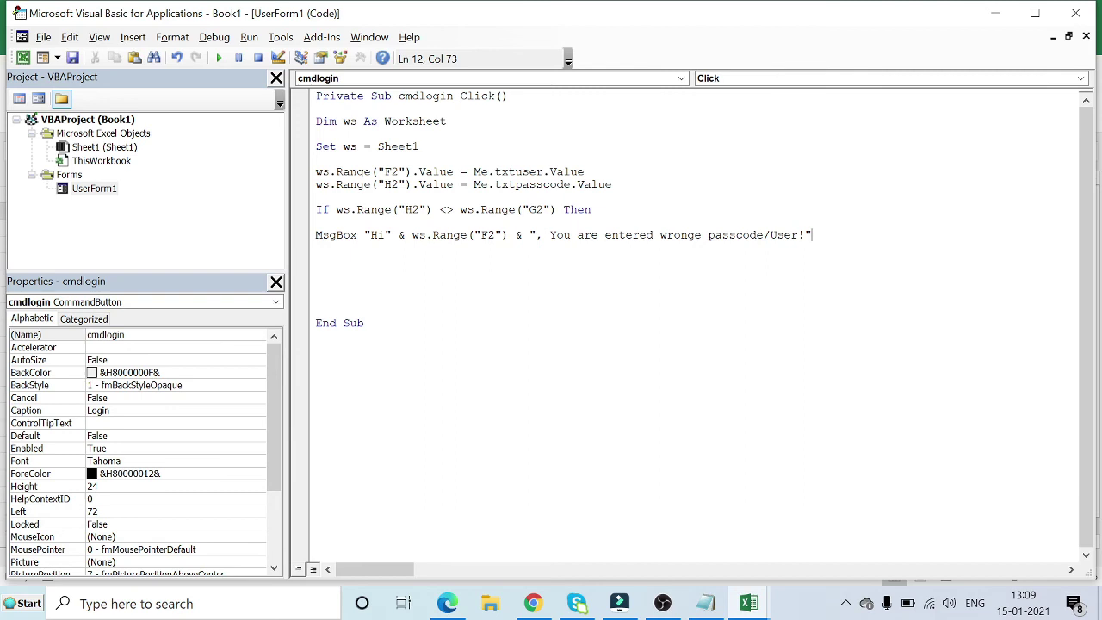
# Add the branch ElseIf ws.Range("H2") = ws.Range("G2") Then with a blank line beneath it.
pyautogui.press('Return')
pyautogui.press('Return')
pyautogui.write('ElseIf ws.Range("H2") = ws.Range("G2") Then')
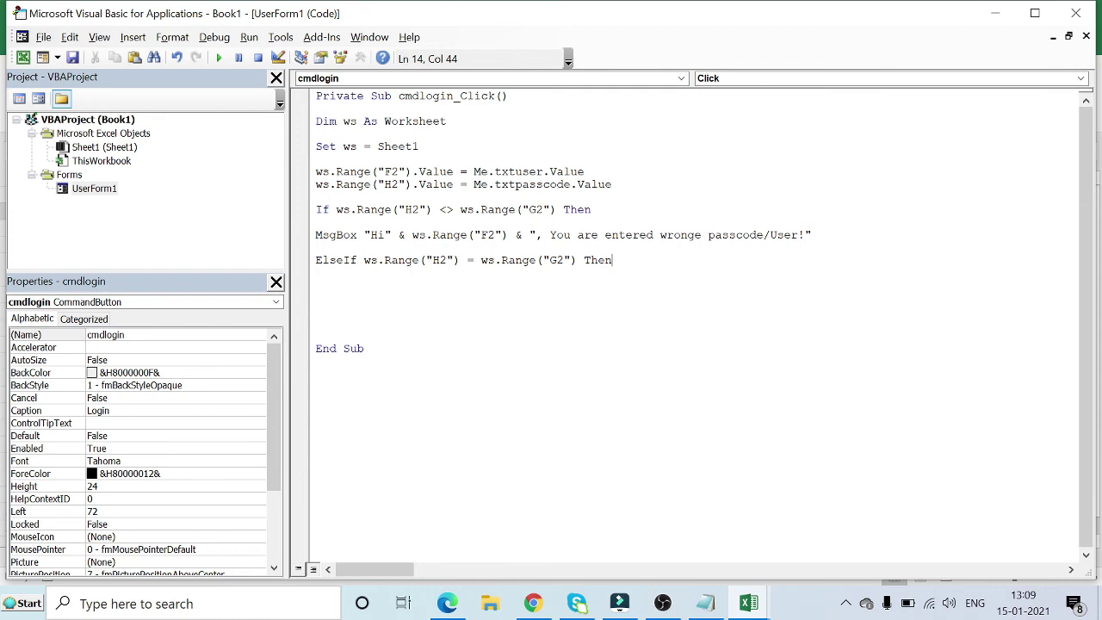
pyautogui.press('Return')
pyautogui.press('Return')
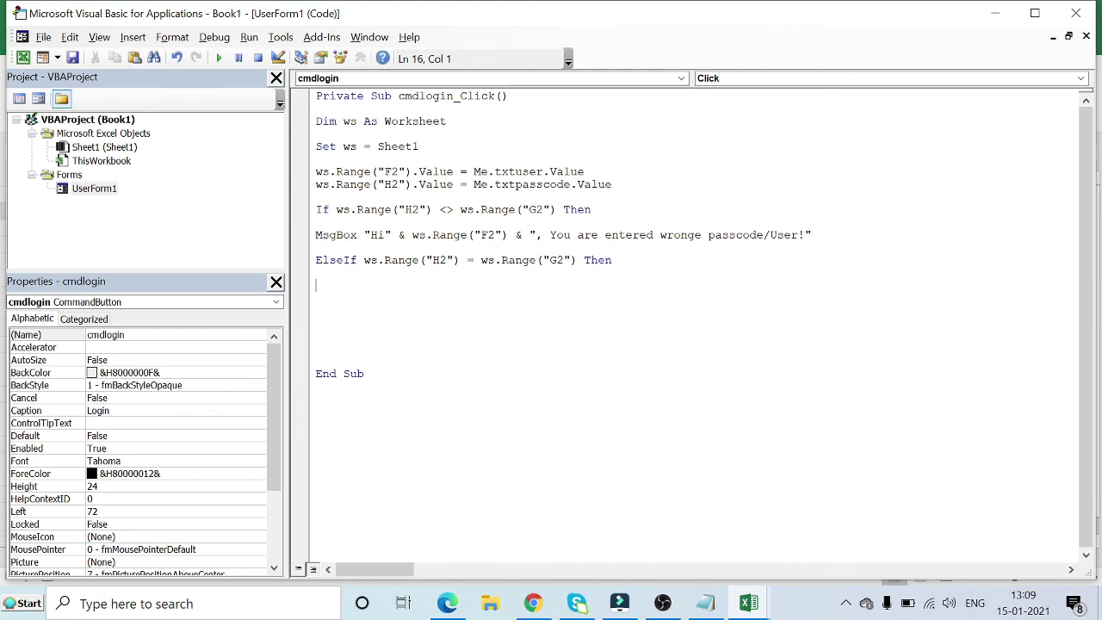
# Copy the wrong-passcode MsgBox line and paste it under the ElseIf branch.
pyautogui.moveTo(316, 234); pyautogui.dragTo(336, 234)
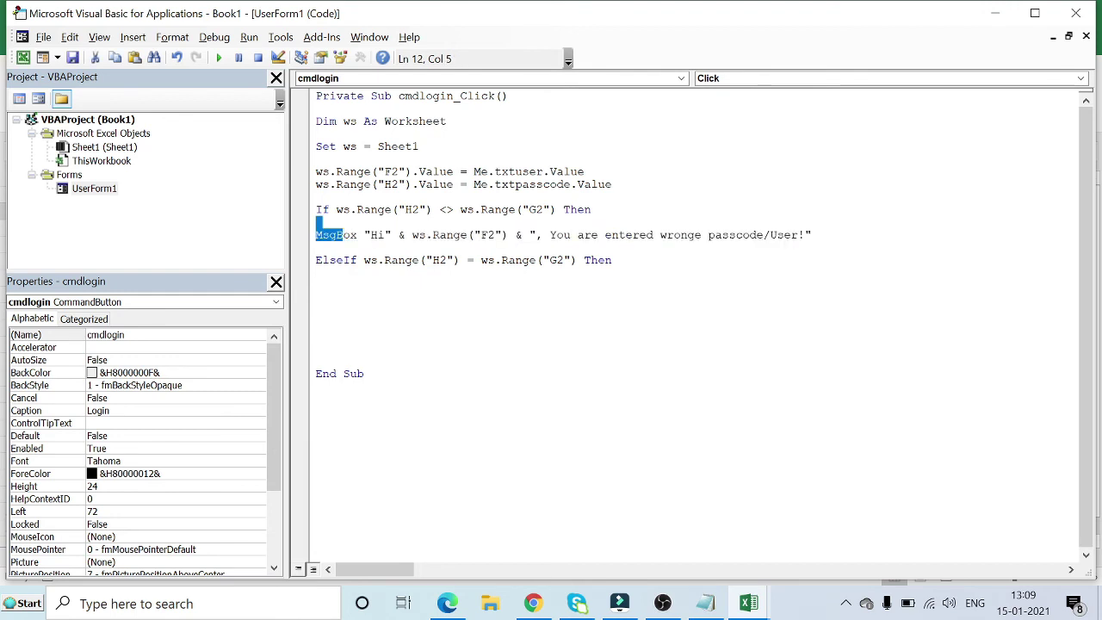
pyautogui.rightClick(334, 235)
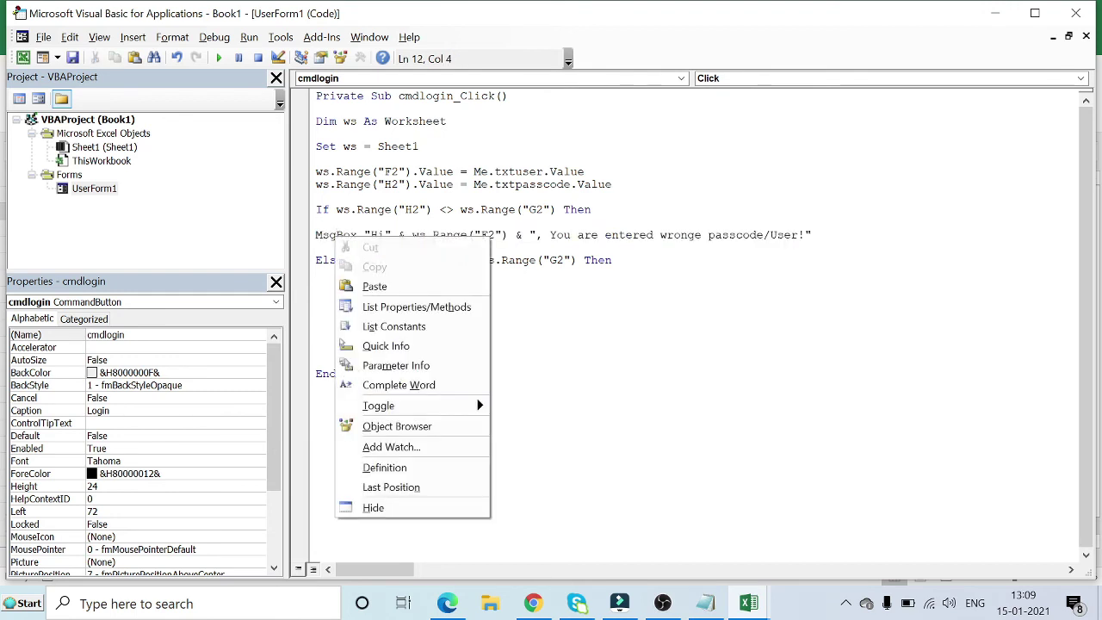
pyautogui.press('Escape')
pyautogui.moveTo(357, 235); pyautogui.dragTo(320, 226)
pyautogui.hotkey('shift', 'Down')
pyautogui.hotkey('ctrl', 'c')
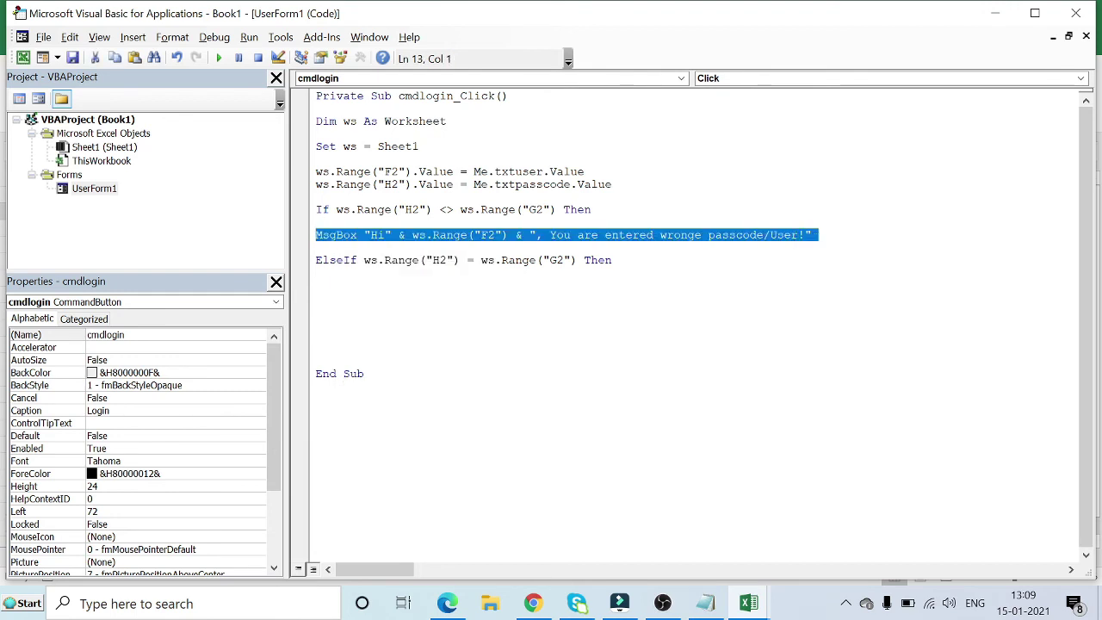
pyautogui.press('Down')
pyautogui.press('Down')
pyautogui.press('Down')
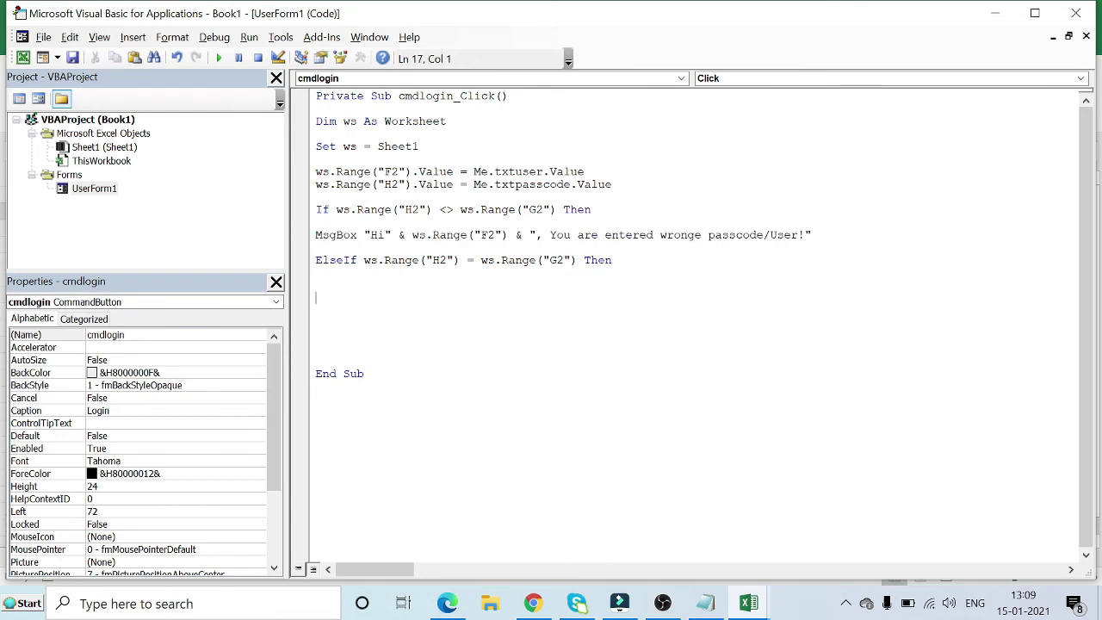
pyautogui.hotkey('ctrl', 'v')
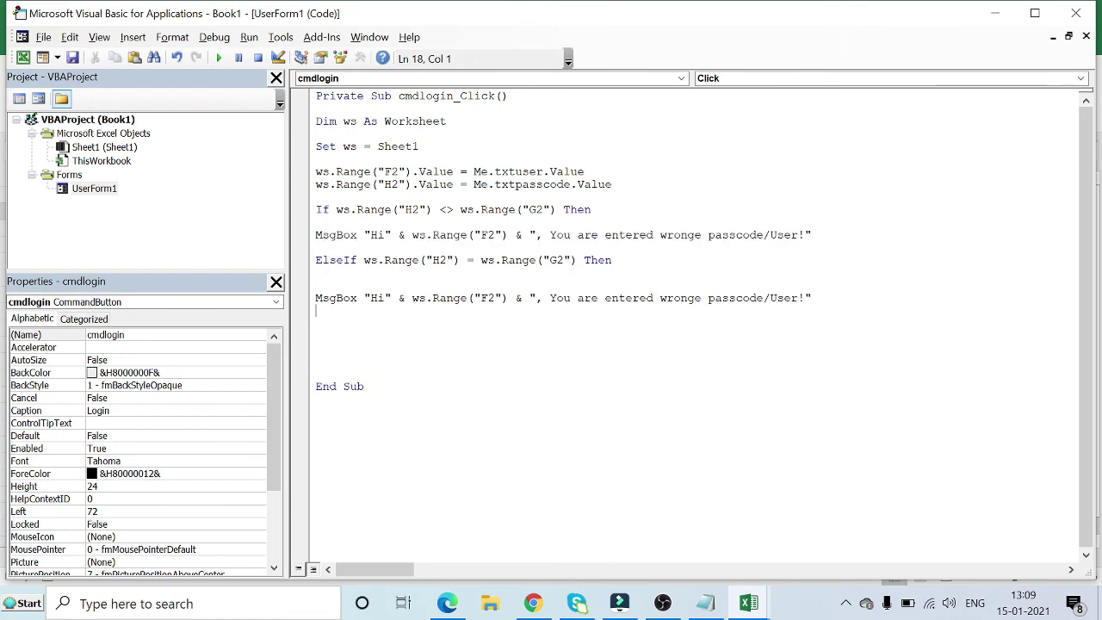
# Change the pasted message to "You are sucessfully login!", removing '/User', and add a blank line.
pyautogui.hotkey('shift', 'Left')
pyautogui.hotkey('shift', 'Left')
pyautogui.hotkey('shift', 'Left')
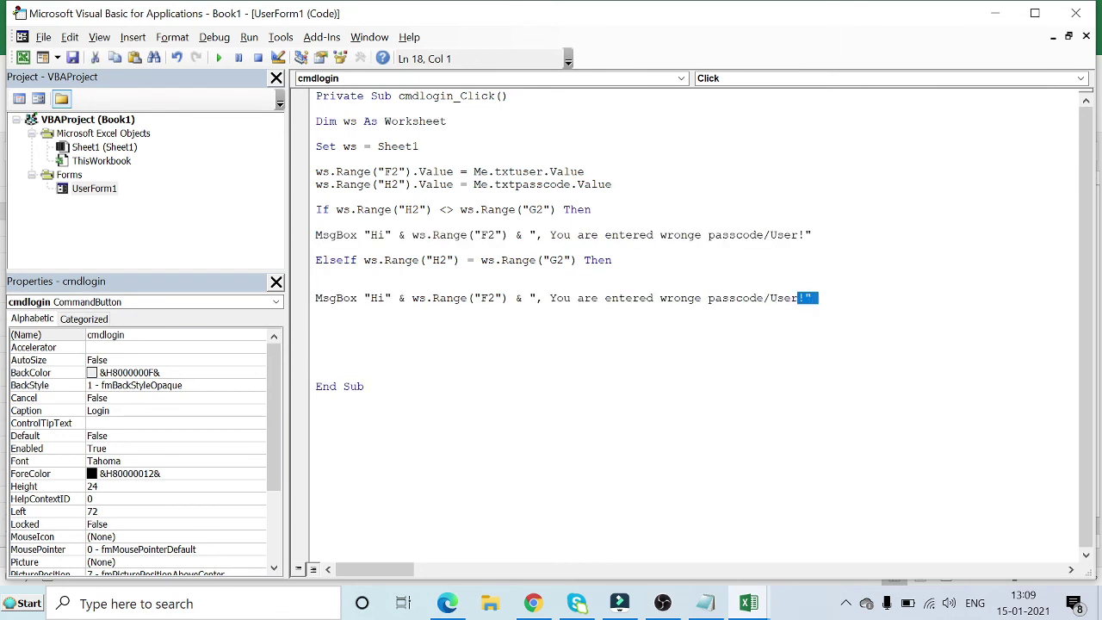
pyautogui.hotkey('shift', 'Right')
pyautogui.hotkey('shift', 'Right')
pyautogui.hotkey('shift', 'Right')
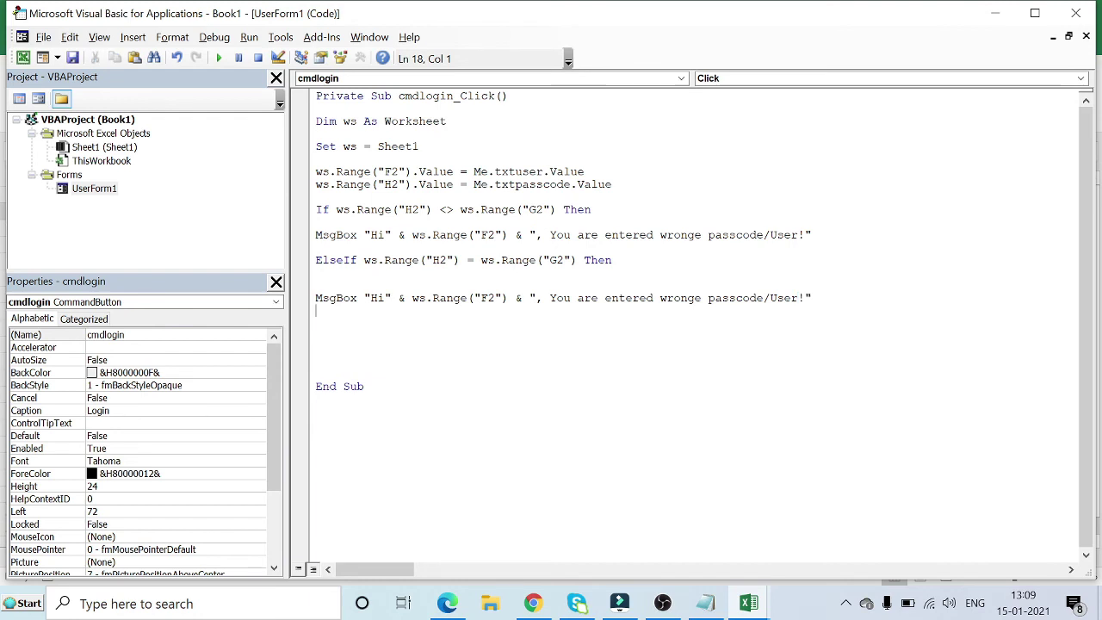
pyautogui.moveTo(763, 298); pyautogui.dragTo(606, 299)
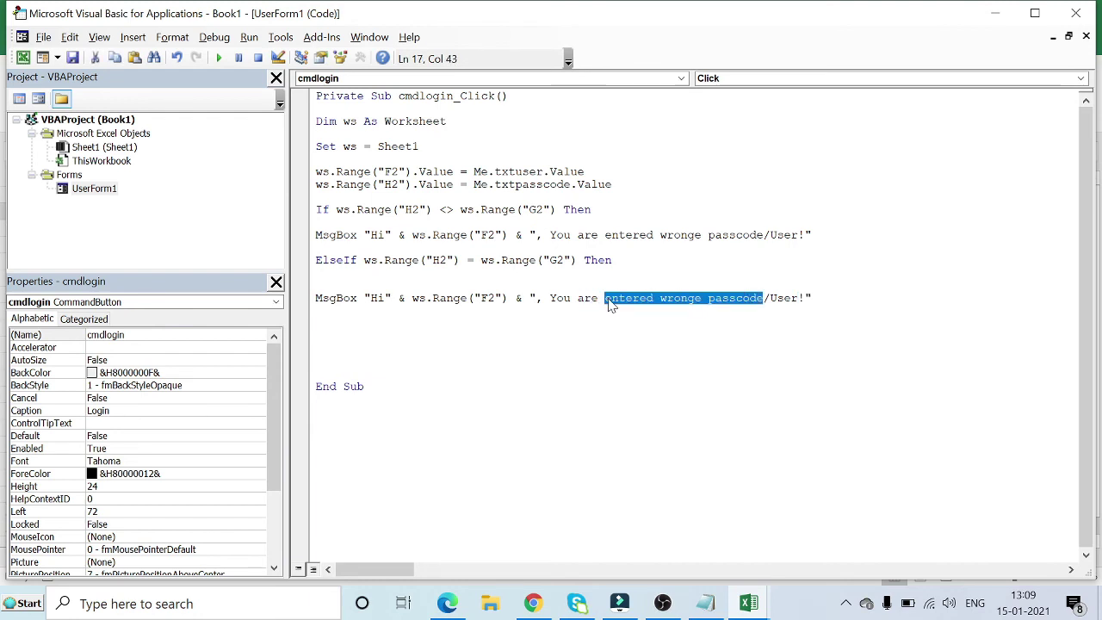
pyautogui.write('suce')
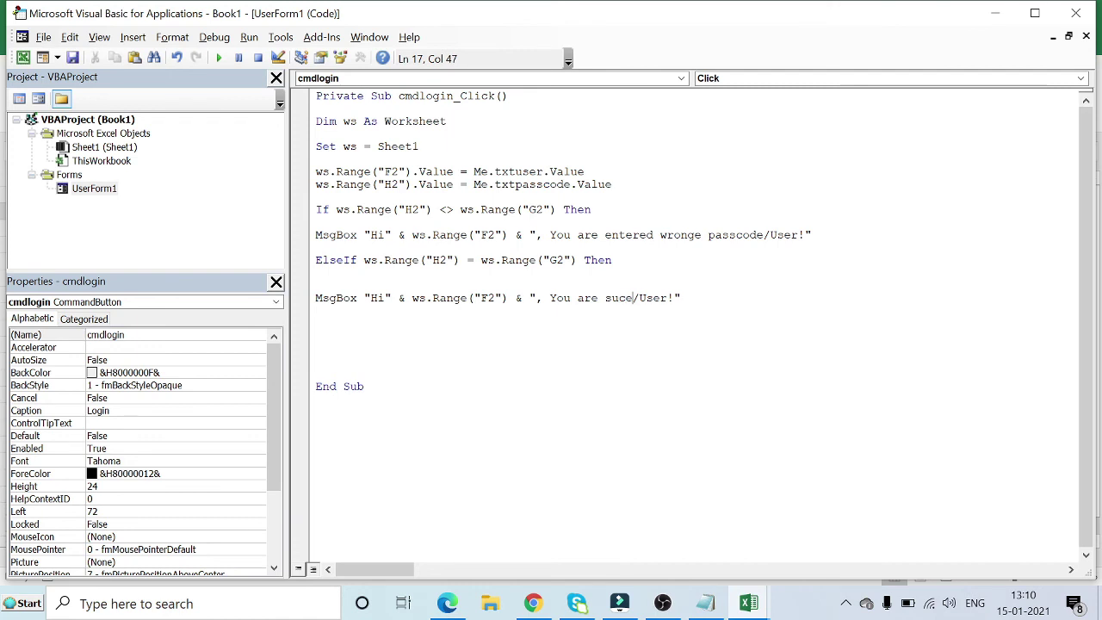
pyautogui.write('ssfully ')
pyautogui.write('log')
pyautogui.write('in')
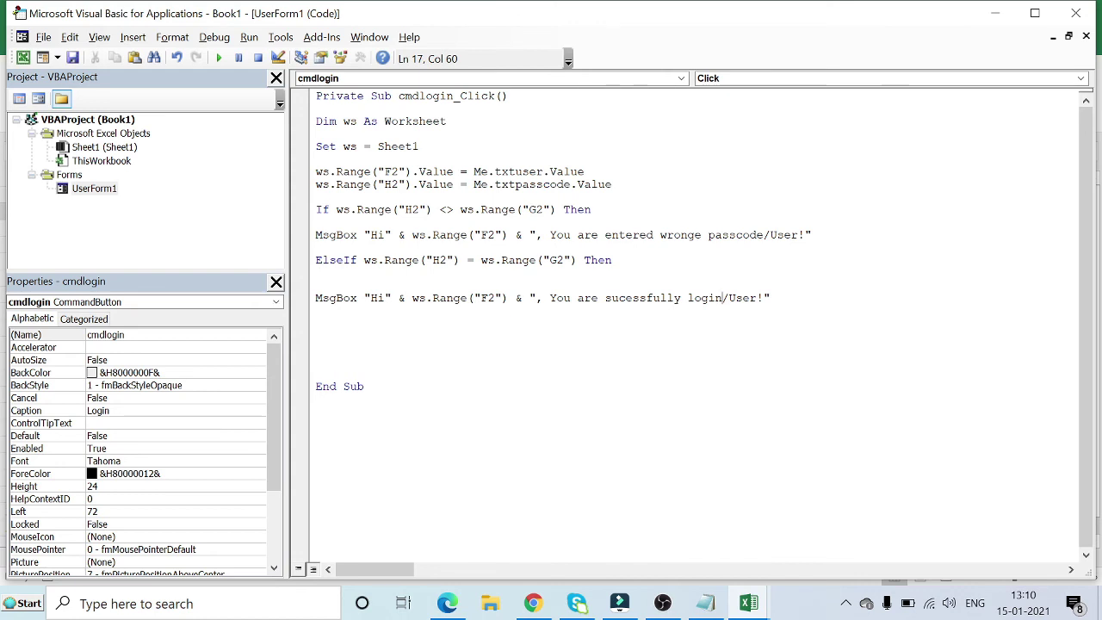
pyautogui.press('Delete')
pyautogui.press('Delete')
pyautogui.press('Delete')
pyautogui.press('End')
pyautogui.press('Return')
pyautogui.press('Return')
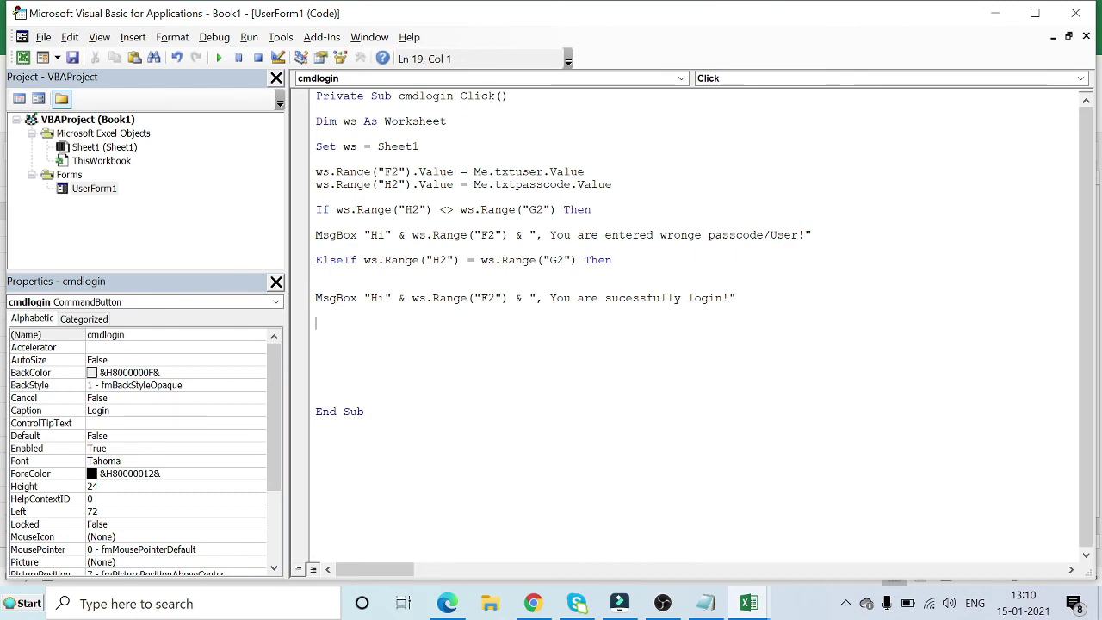
# Add Unload Me and End If under the success message, fixing the 'enf' typo and removing extra blank lines.
pyautogui.write('unloa')
pyautogui.write('d Me')
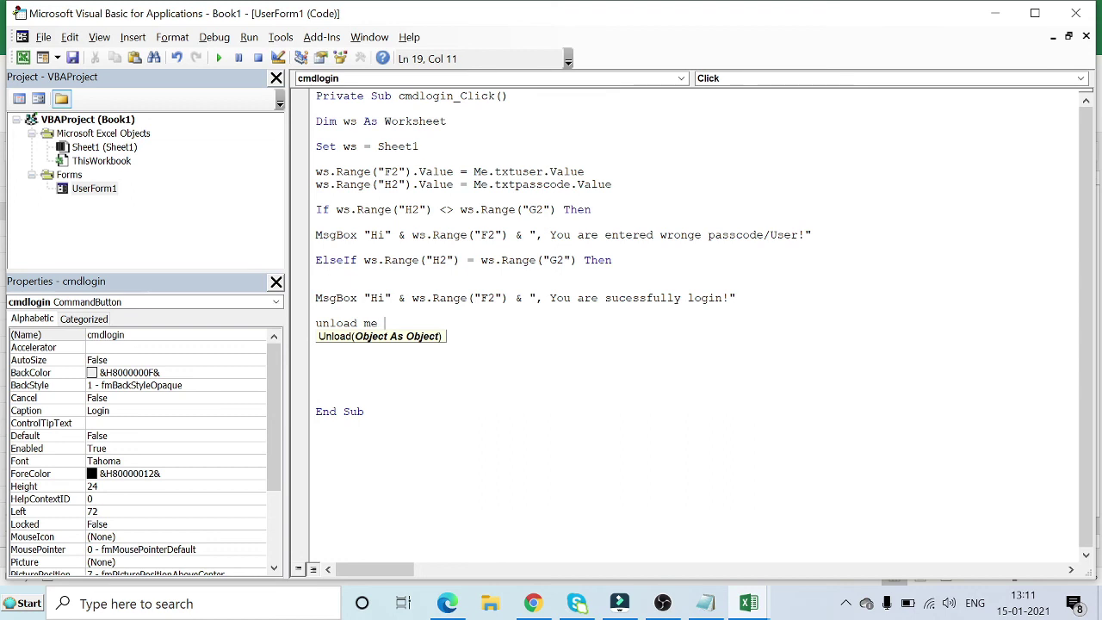
pyautogui.press('Return')
pyautogui.press('Return')
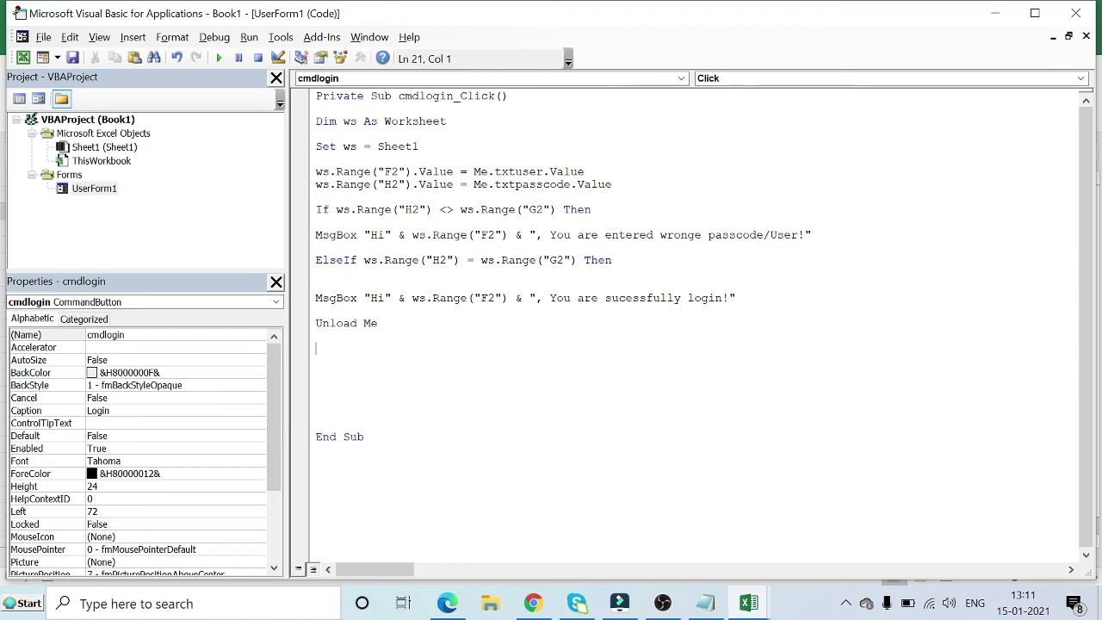
pyautogui.write('enf ')
pyautogui.write('if')
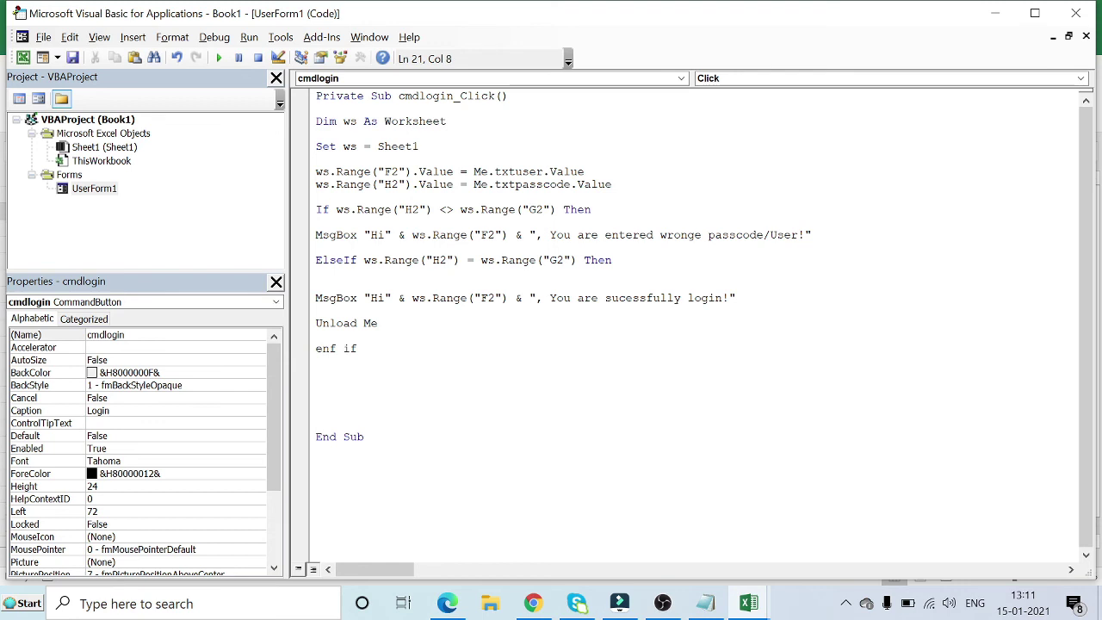
pyautogui.click(754, 298)
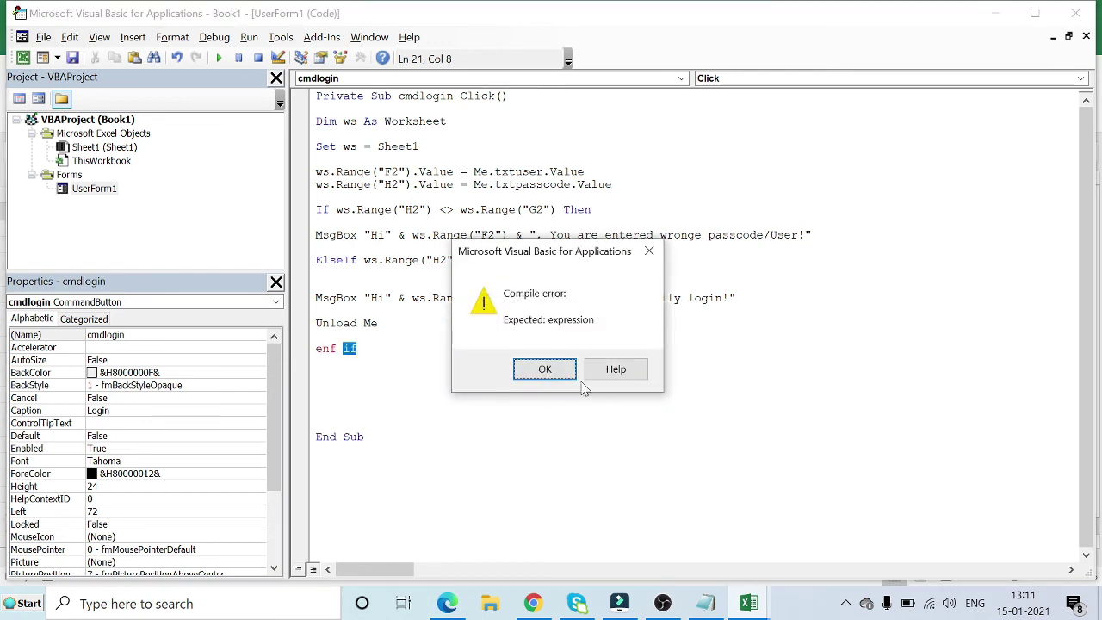
pyautogui.click(543, 374)
pyautogui.click(337, 348)
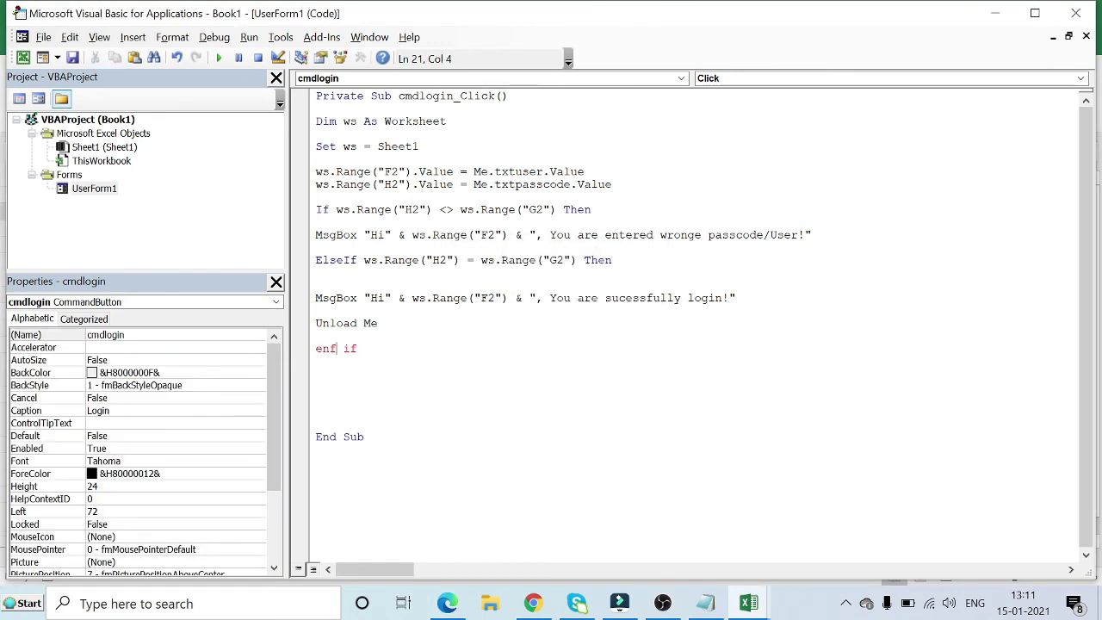
pyautogui.press('BackSpace')
pyautogui.write('d')
pyautogui.click(316, 386)
pyautogui.press('Delete')
pyautogui.press('Delete')
pyautogui.press('Delete')
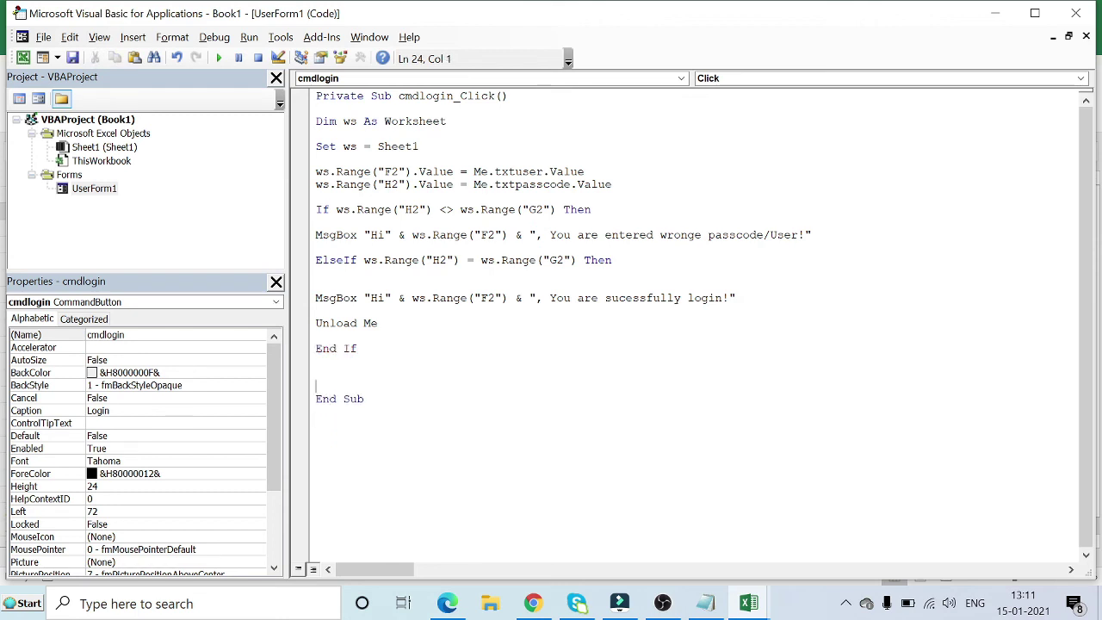
pyautogui.press('BackSpace')
pyautogui.press('BackSpace')
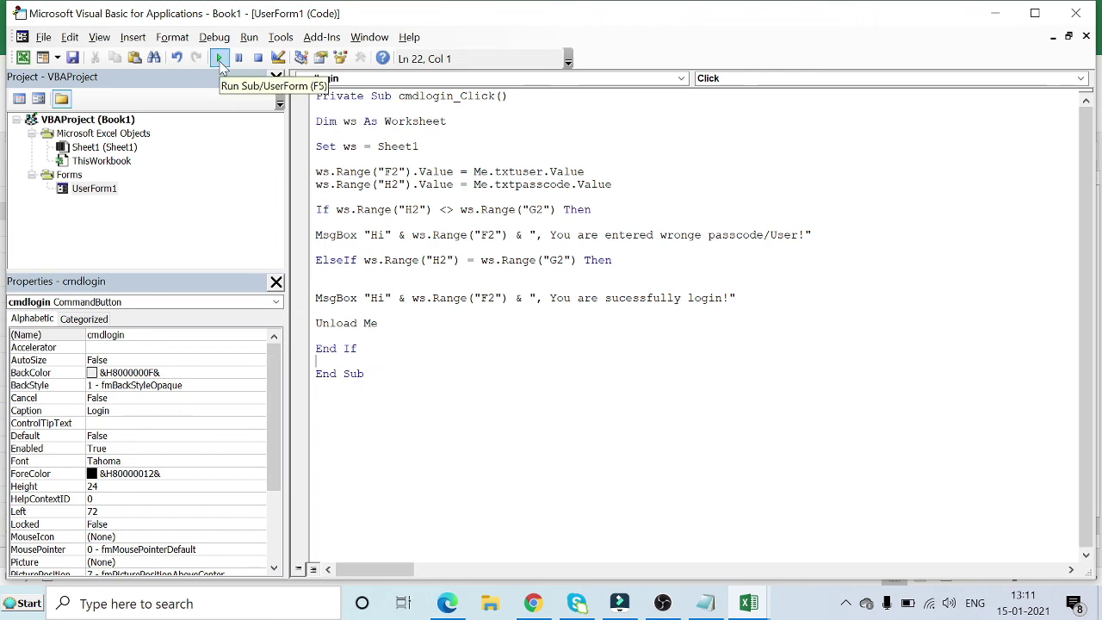
# Run the login form, submit a listed username with a wrong passcode, and dismiss the error message.
pyautogui.click(219, 57)
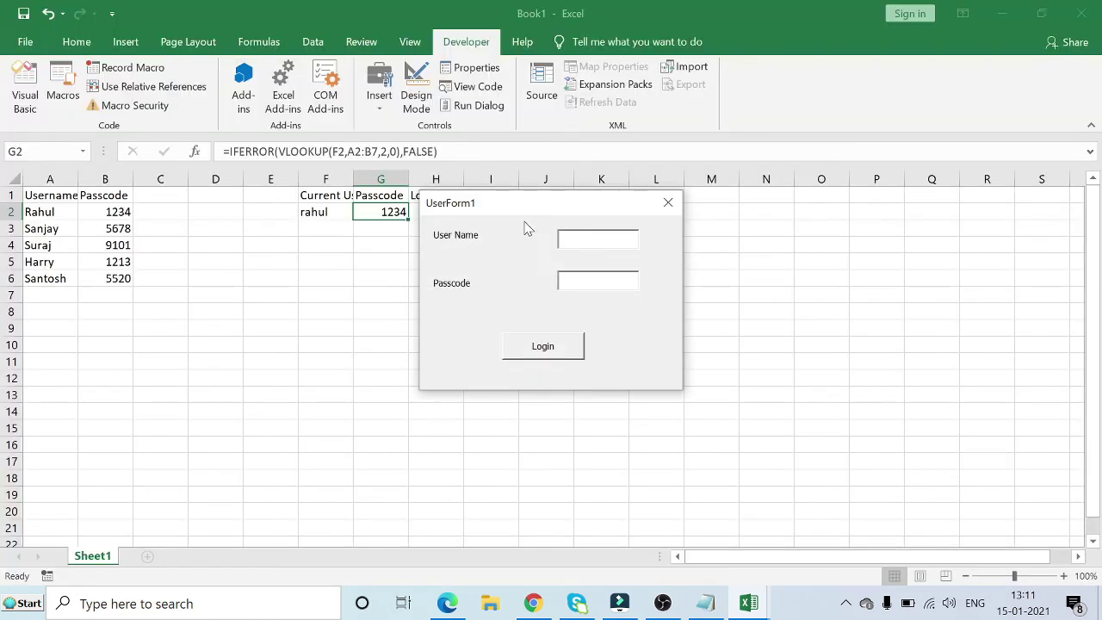
pyautogui.moveTo(534, 211)
pyautogui.mouseDown()
pyautogui.moveTo(357, 302)
pyautogui.moveTo(387, 296)
pyautogui.mouseUp()
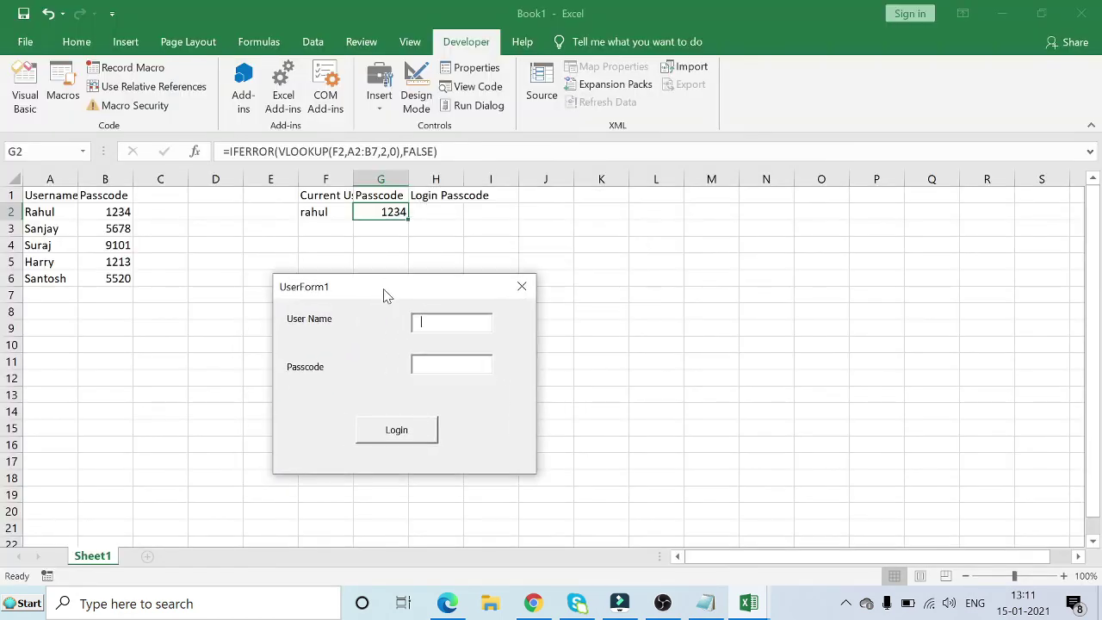
pyautogui.click(421, 322)
pyautogui.write('sanjay')
pyautogui.write('56')
pyautogui.write('78')
pyautogui.write('9')
pyautogui.click(410, 437)
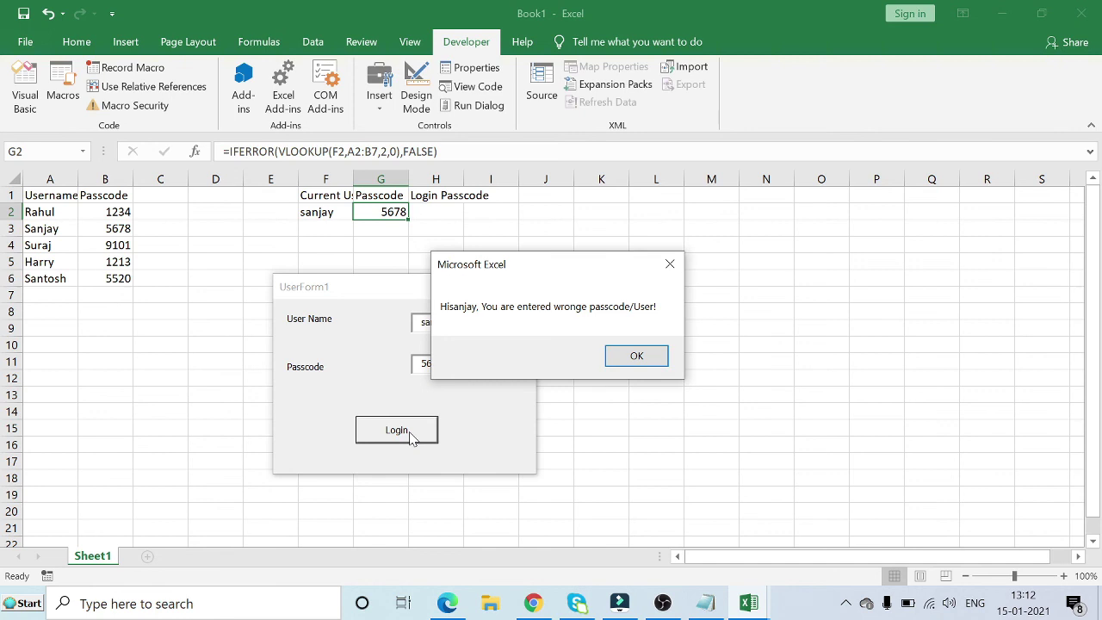
pyautogui.click(657, 353)
# Remove the extra passcode digit and resubmit to get the successful-login greeting.
pyautogui.click(444, 364)
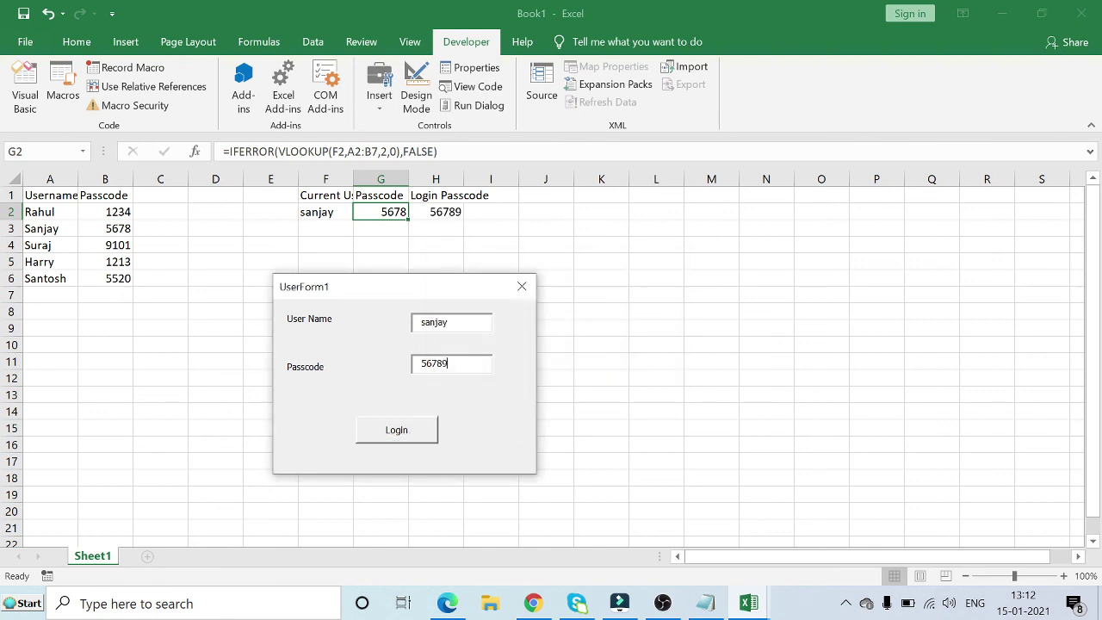
pyautogui.press('BackSpace')
pyautogui.click(419, 439)
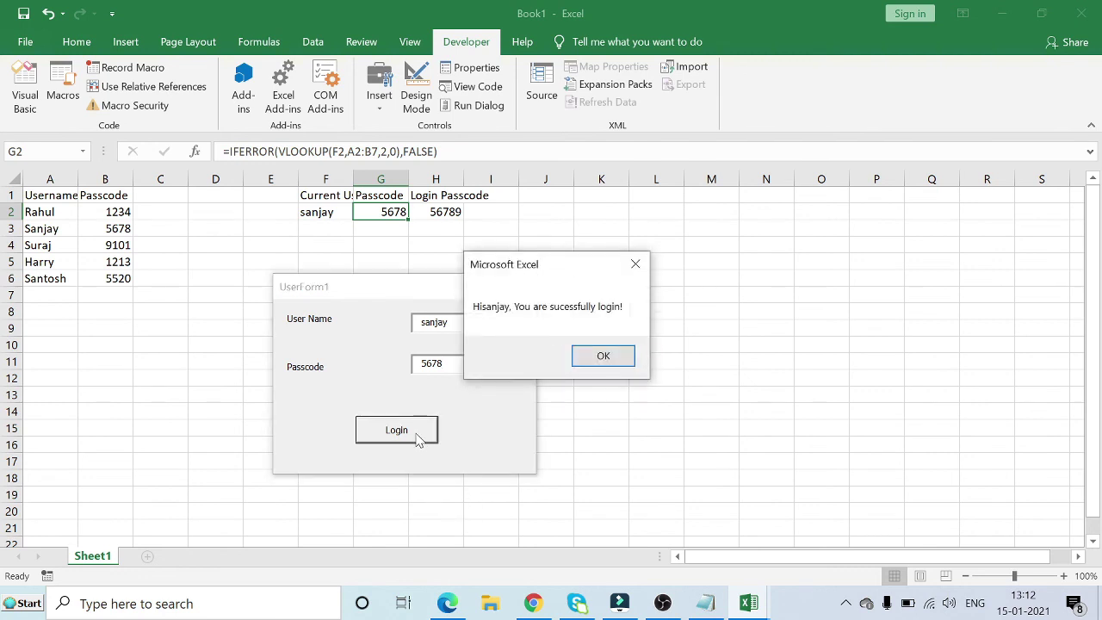